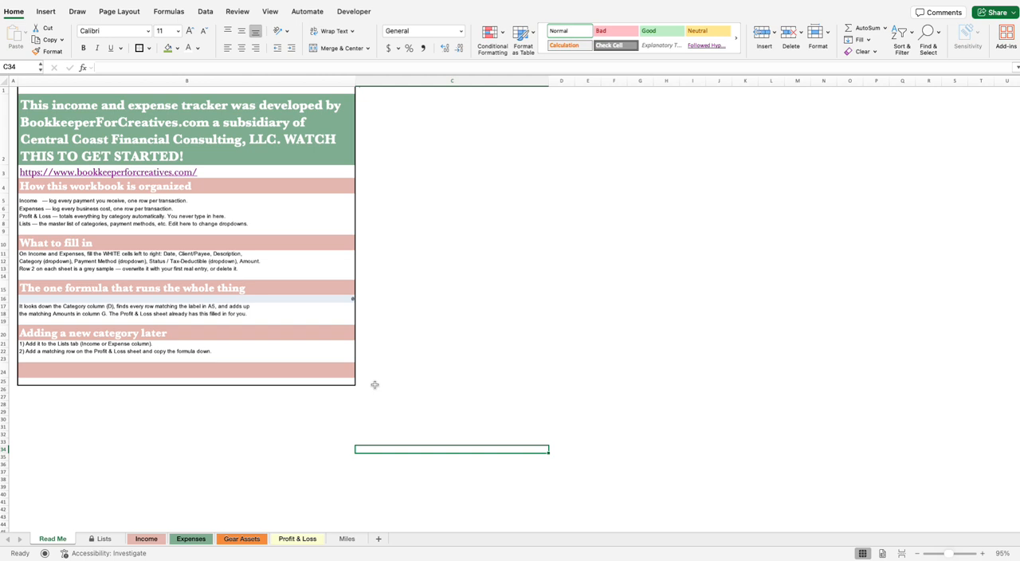
# Step: Review the income, expense and net profit rows on the Profit & Loss sheet, and the categories on the Lists sheet
pyautogui.click(387, 376)
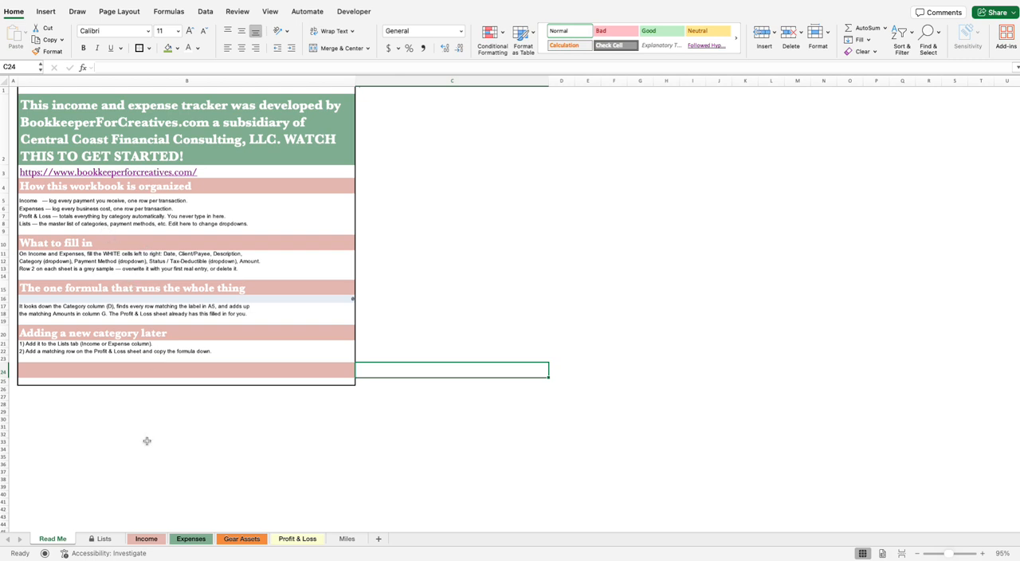
pyautogui.click(306, 538)
pyautogui.click(55, 106)
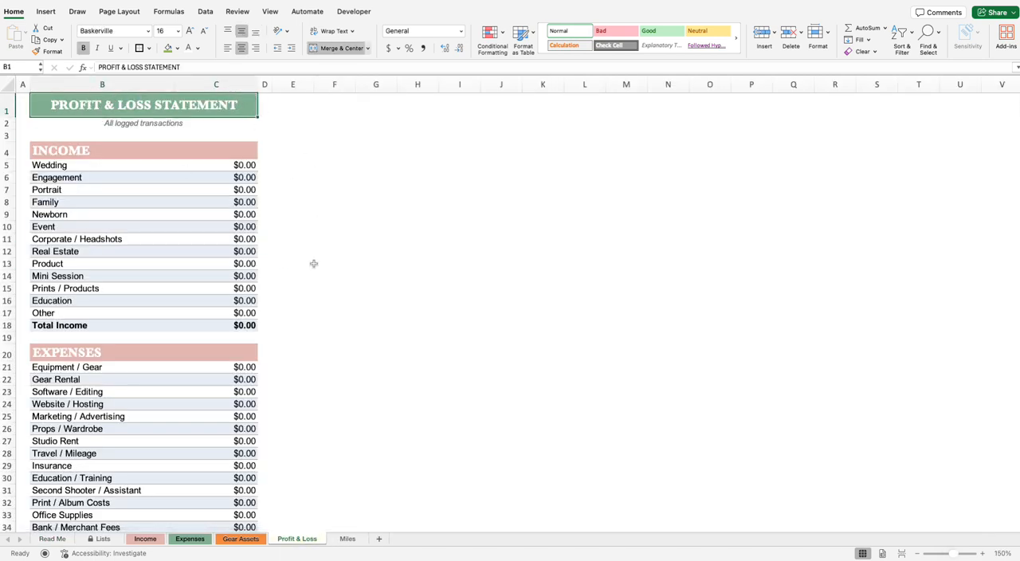
pyautogui.scroll(-2, 315, 264)
pyautogui.scroll(-5, 315, 265)
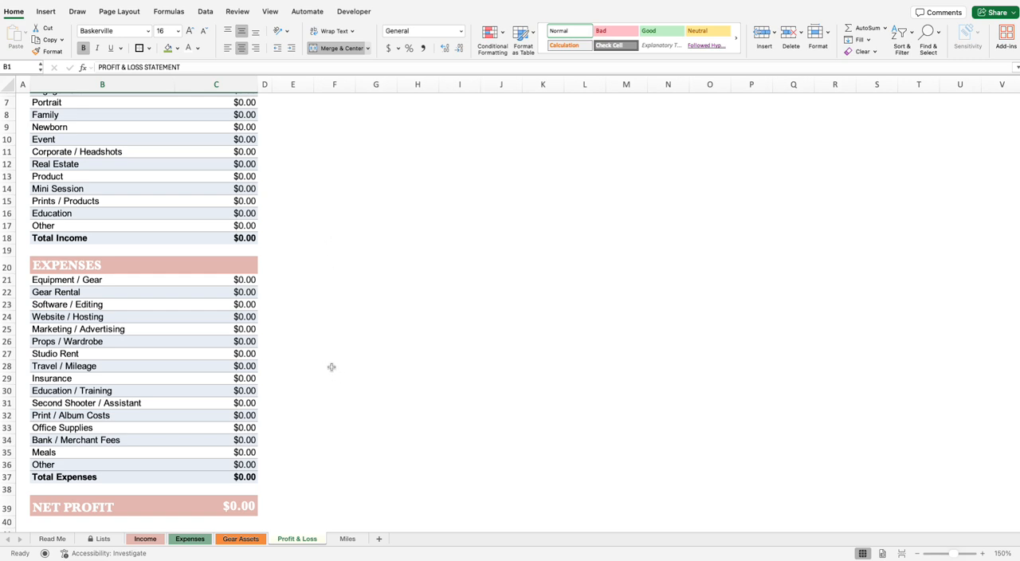
pyautogui.scroll(2, 327, 368)
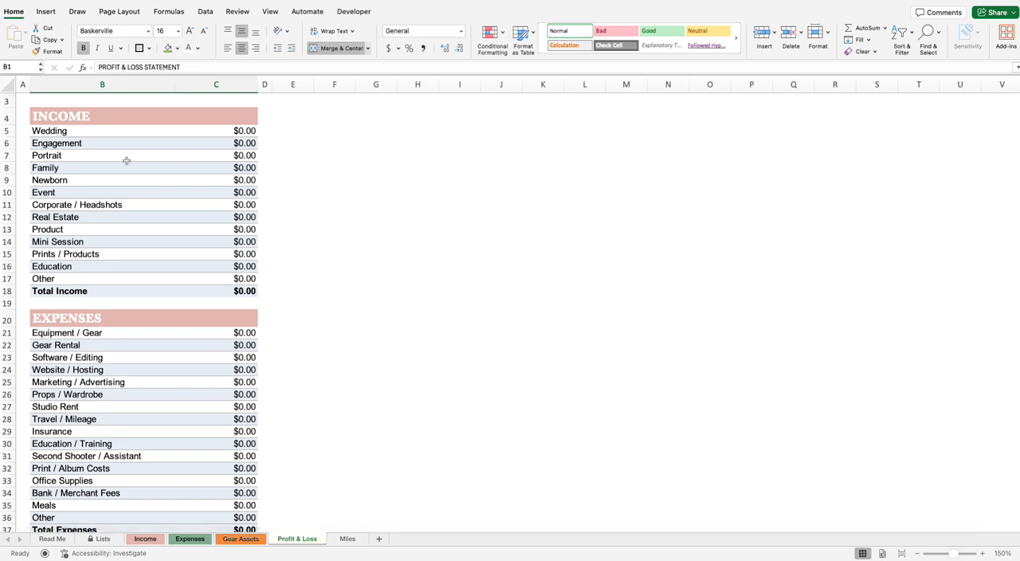
pyautogui.moveTo(121, 134); pyautogui.dragTo(239, 242)
pyautogui.scroll(-5, 196, 332)
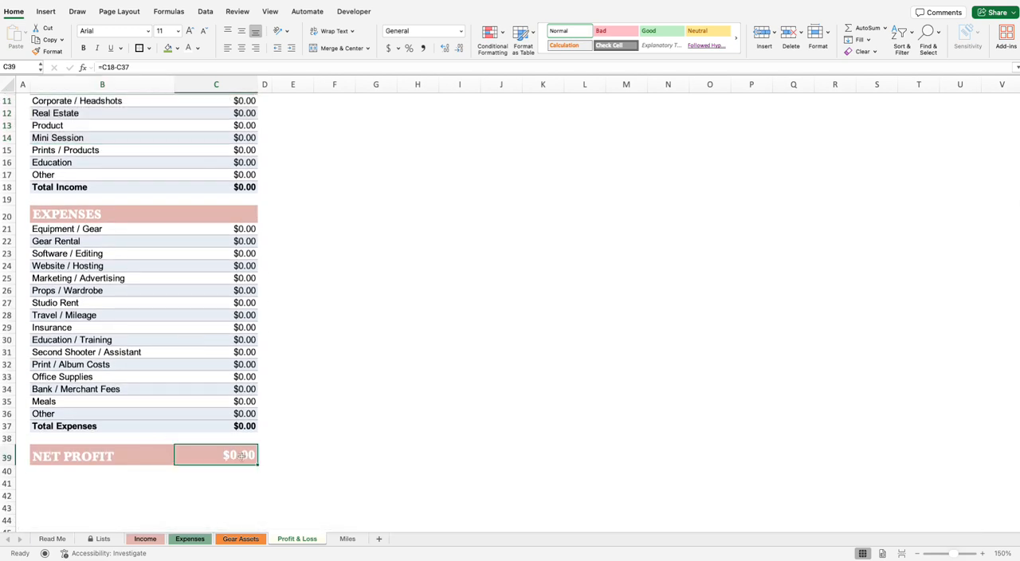
pyautogui.click(199, 454)
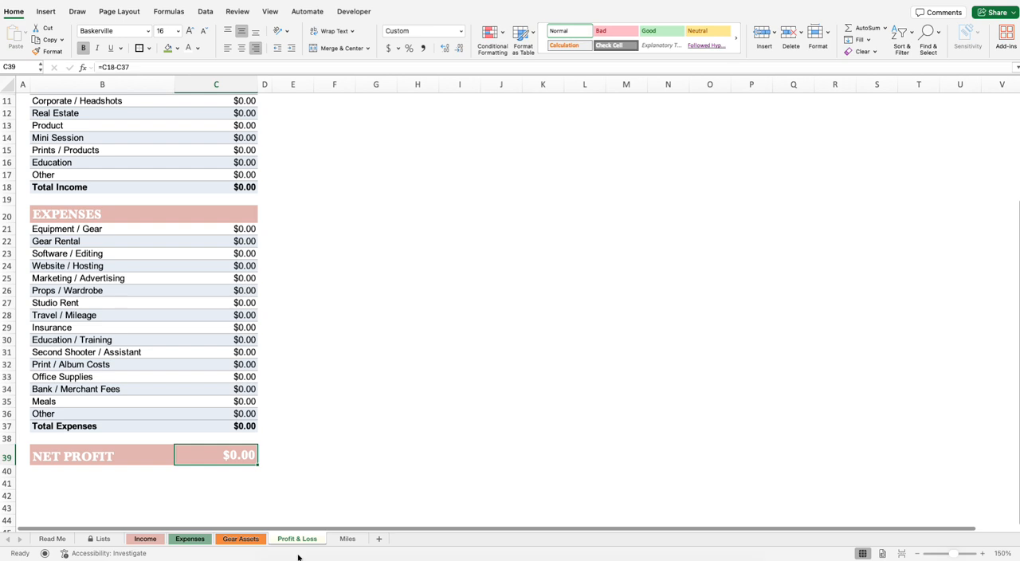
pyautogui.scroll(5, 72, 547)
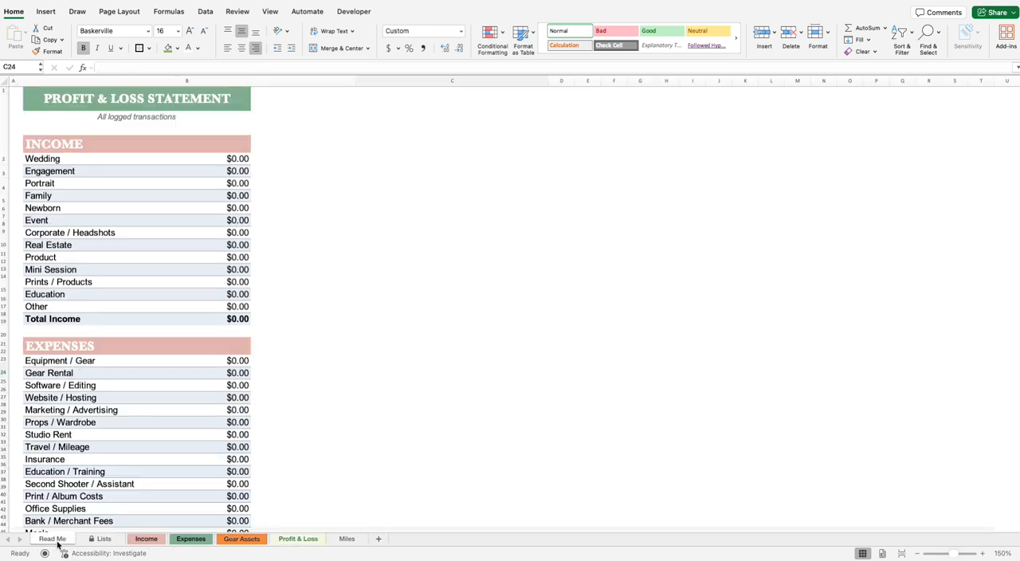
pyautogui.click(58, 542)
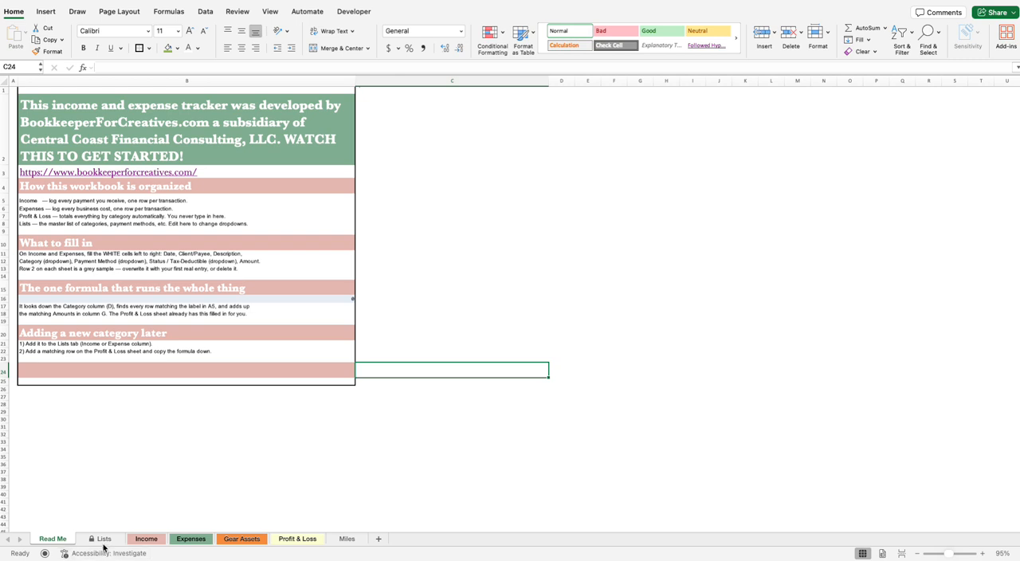
pyautogui.click(104, 540)
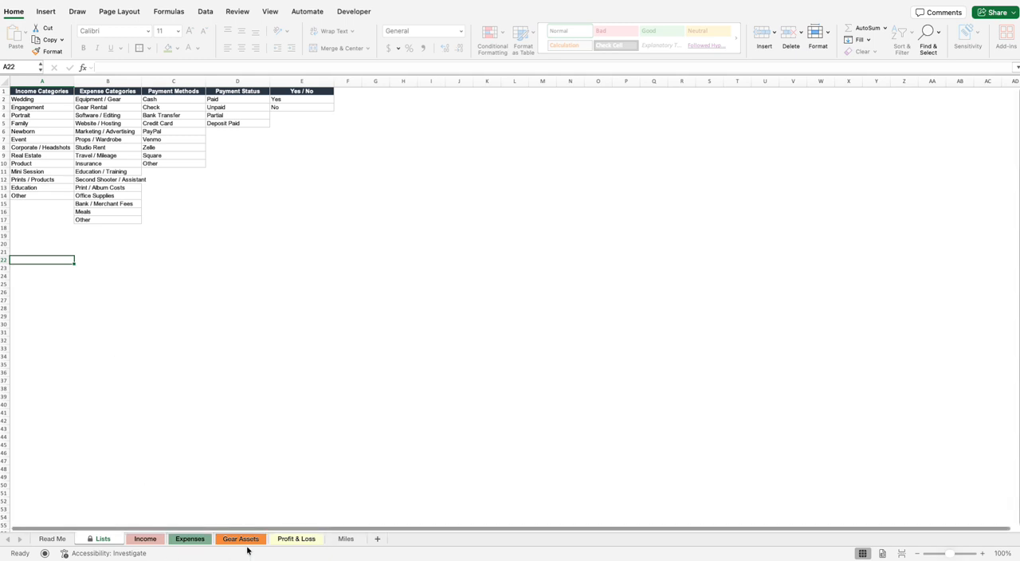
# Step: On the Income sheet, enter the date 7/15/26 and the clients' names in row 2
pyautogui.click(153, 540)
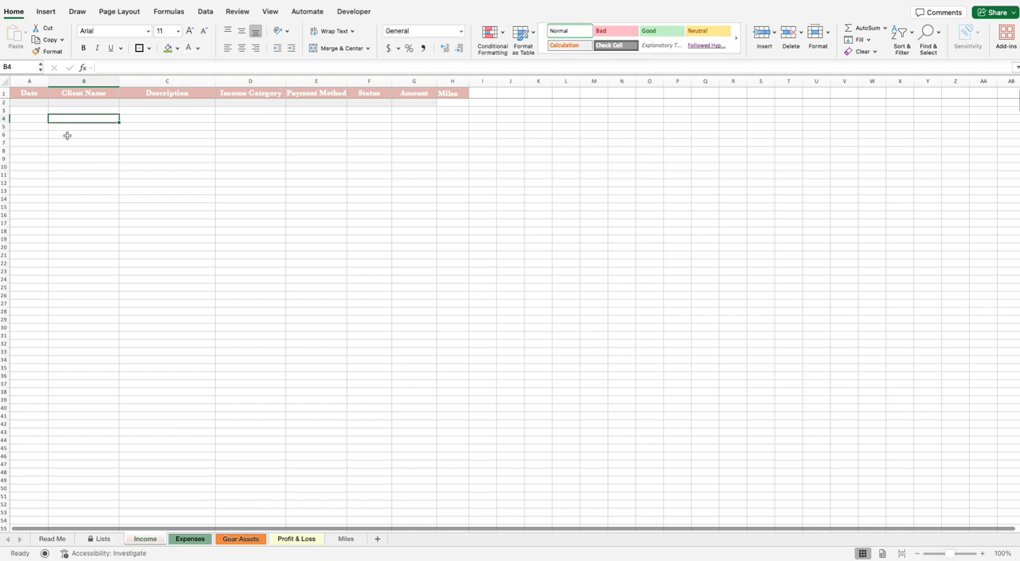
pyautogui.click(37, 103)
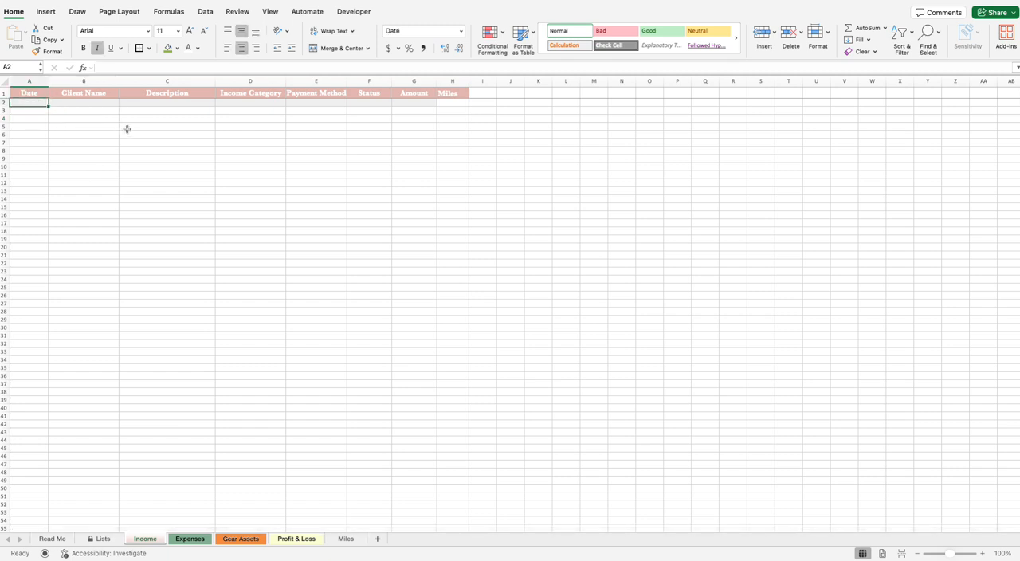
pyautogui.write('07/15/2026')
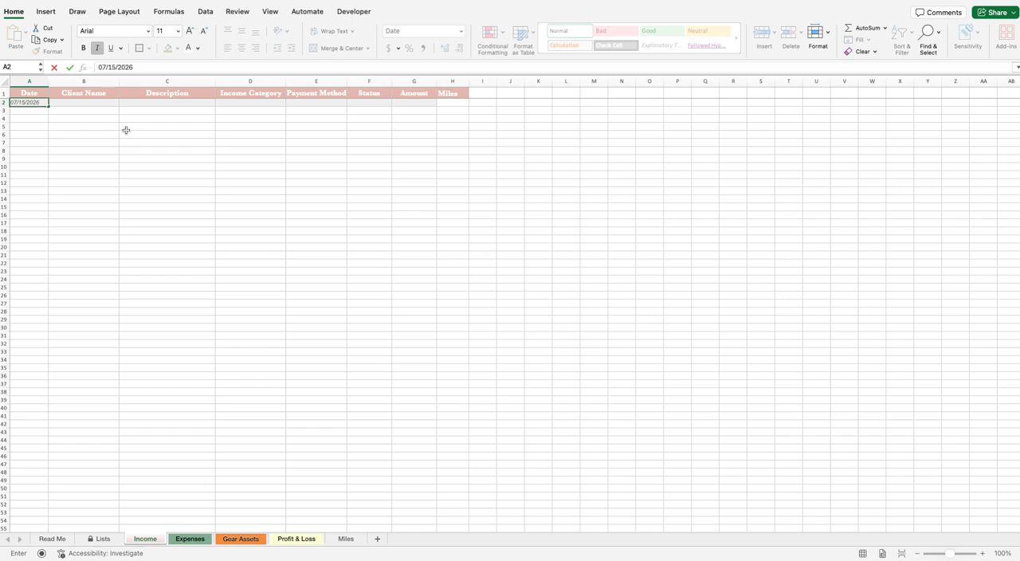
pyautogui.press('Return')
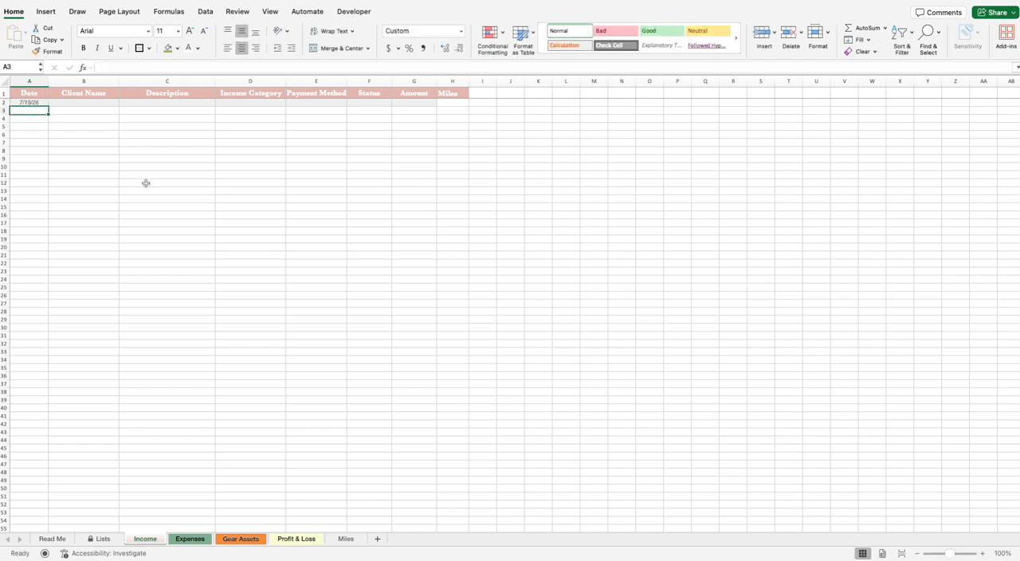
pyautogui.click(89, 103)
pyautogui.write('Bi')
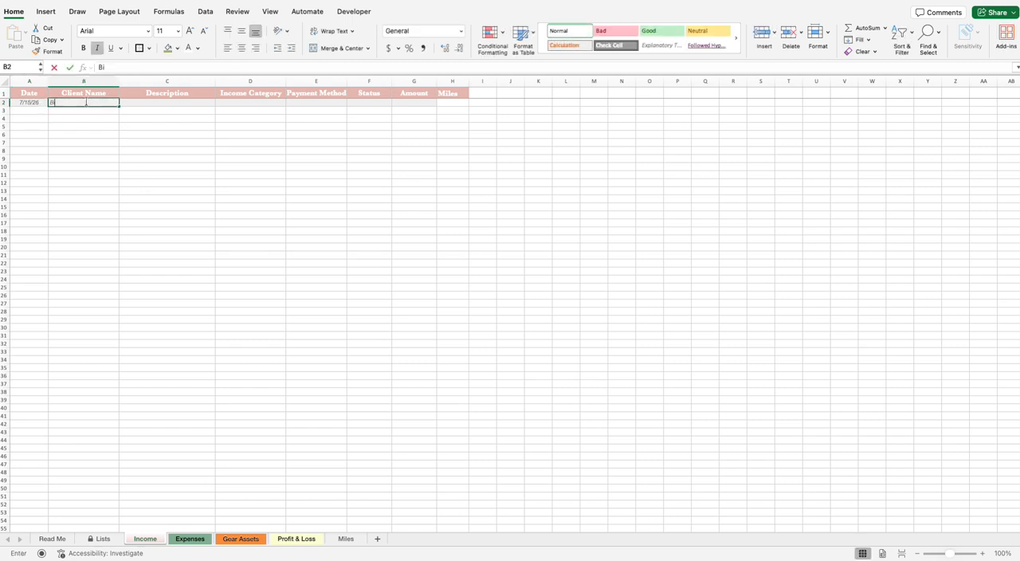
pyautogui.write('ll and Melinda')
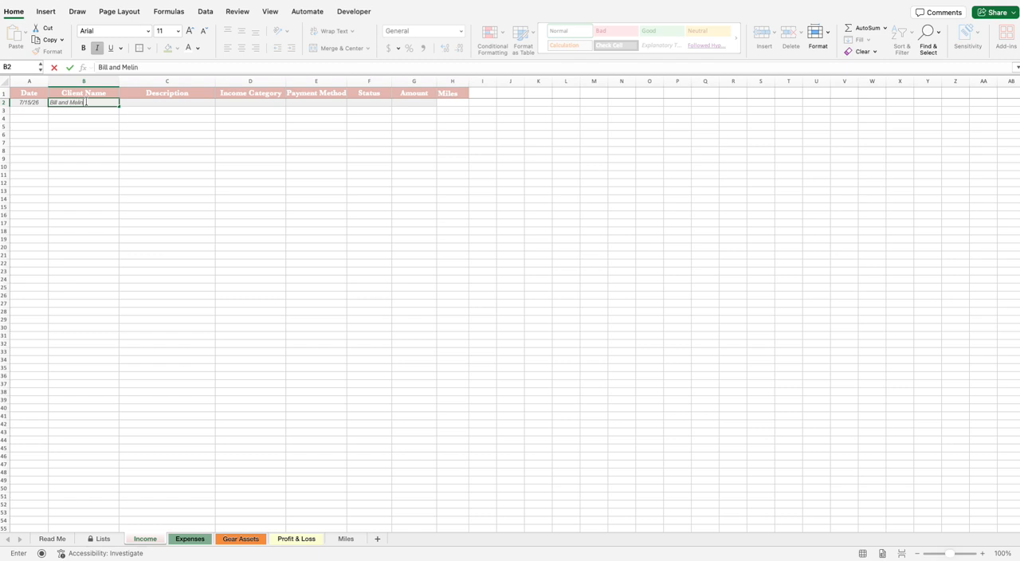
# Step: Enter "8 Hour Wedding" as the description in row 2 and set its income category to Wedding
pyautogui.click(208, 105)
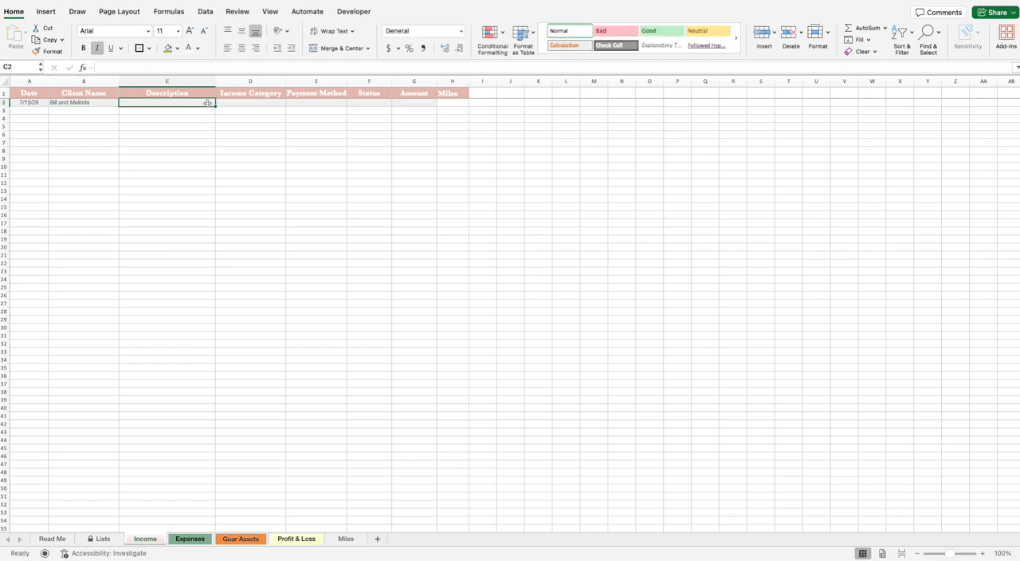
pyautogui.write('8 Hour Wedding')
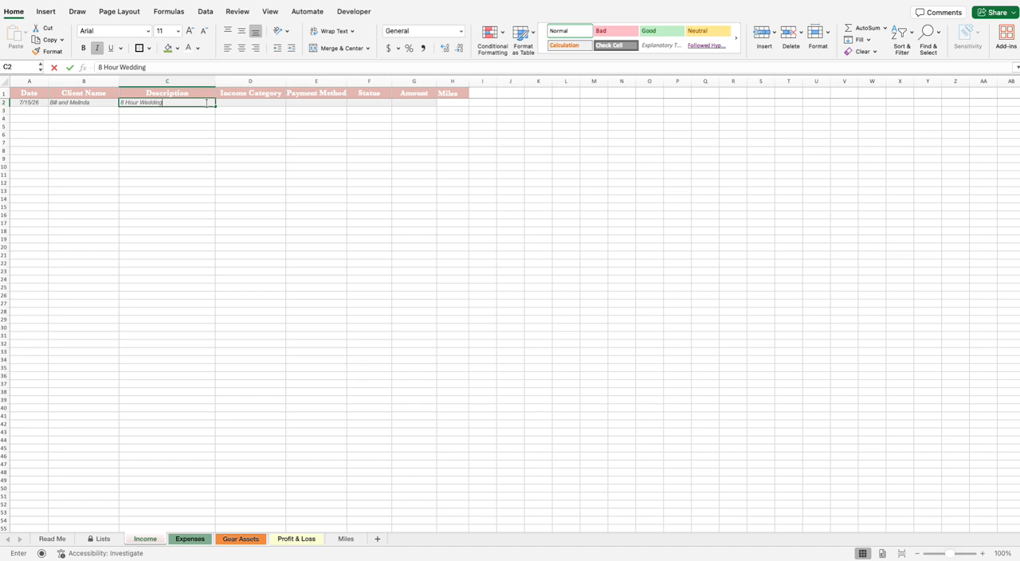
pyautogui.click(275, 104)
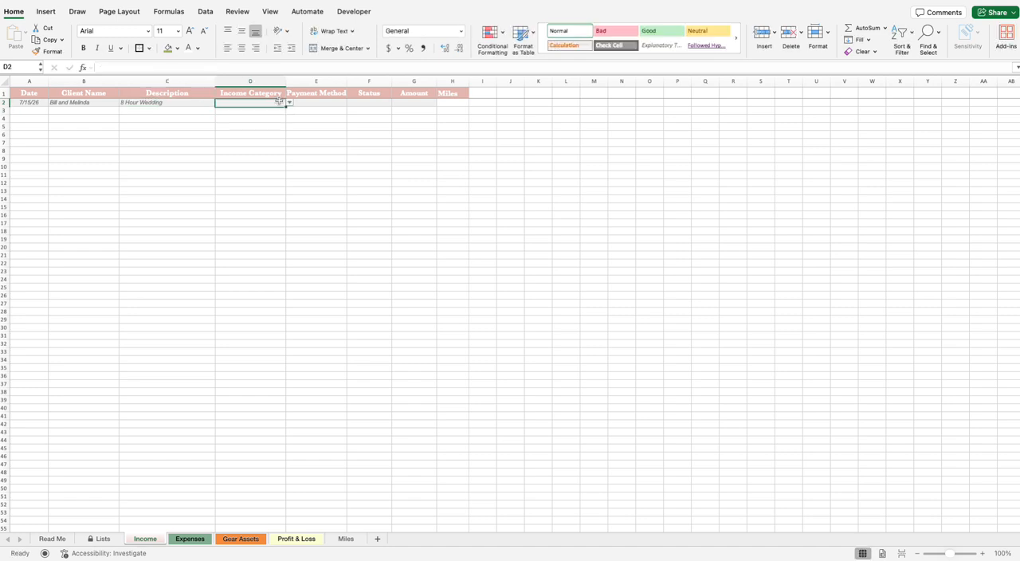
pyautogui.click(289, 103)
pyautogui.click(279, 112)
# Step: Set the payment method in row 2 to Check and the status to Paid
pyautogui.click(321, 103)
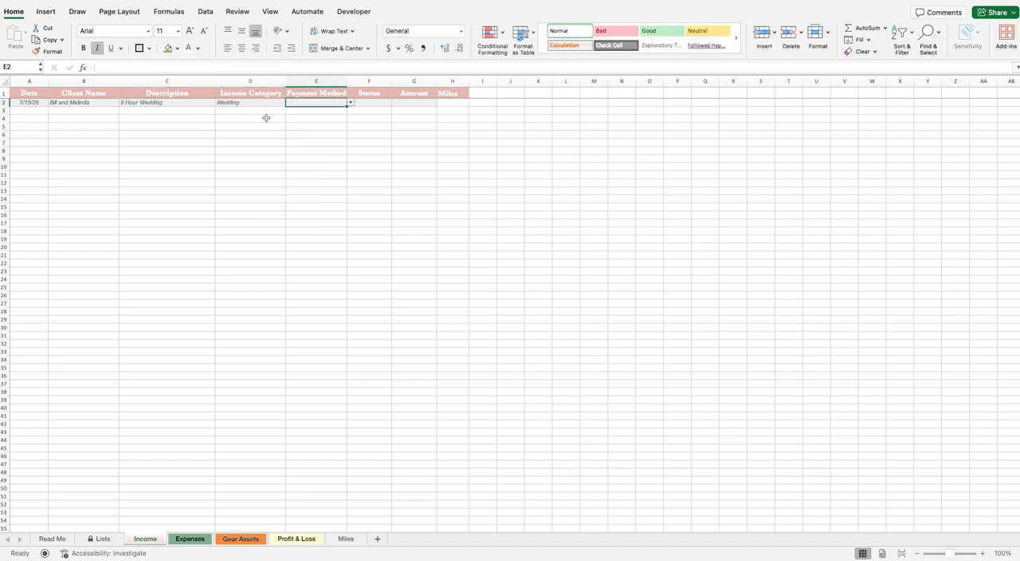
pyautogui.moveTo(167, 103); pyautogui.dragTo(195, 168)
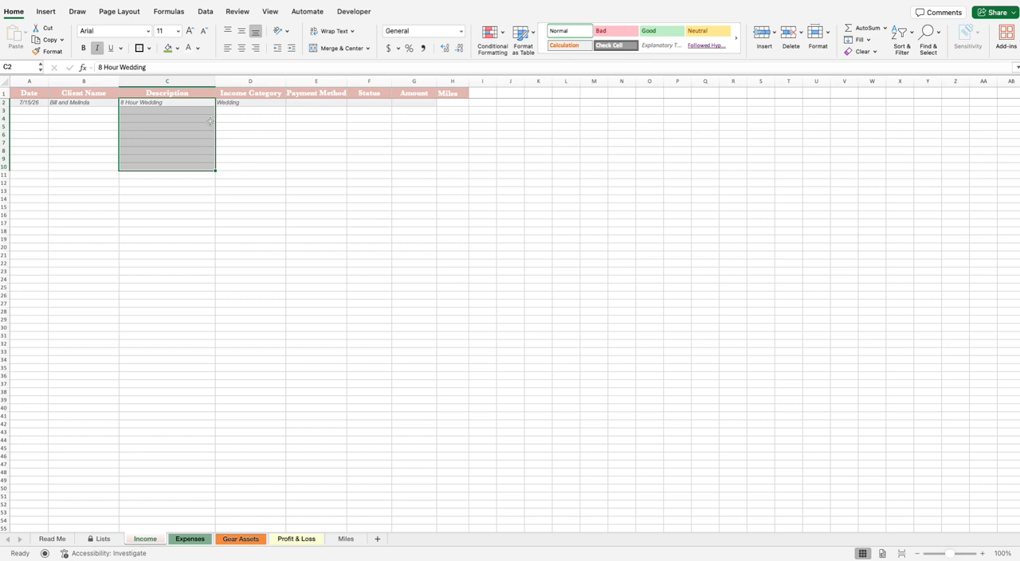
pyautogui.click(330, 104)
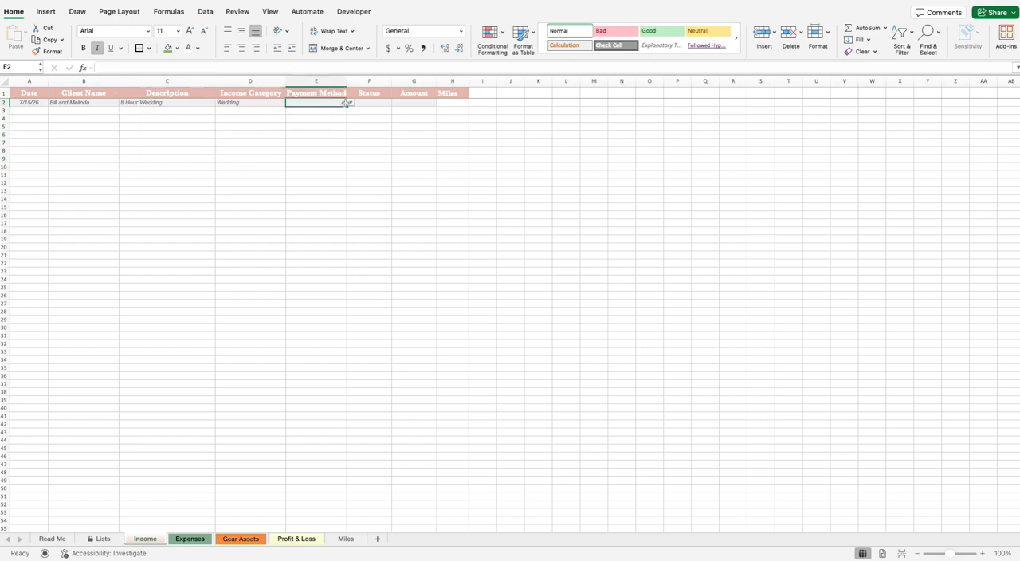
pyautogui.click(351, 103)
pyautogui.click(322, 123)
pyautogui.click(386, 103)
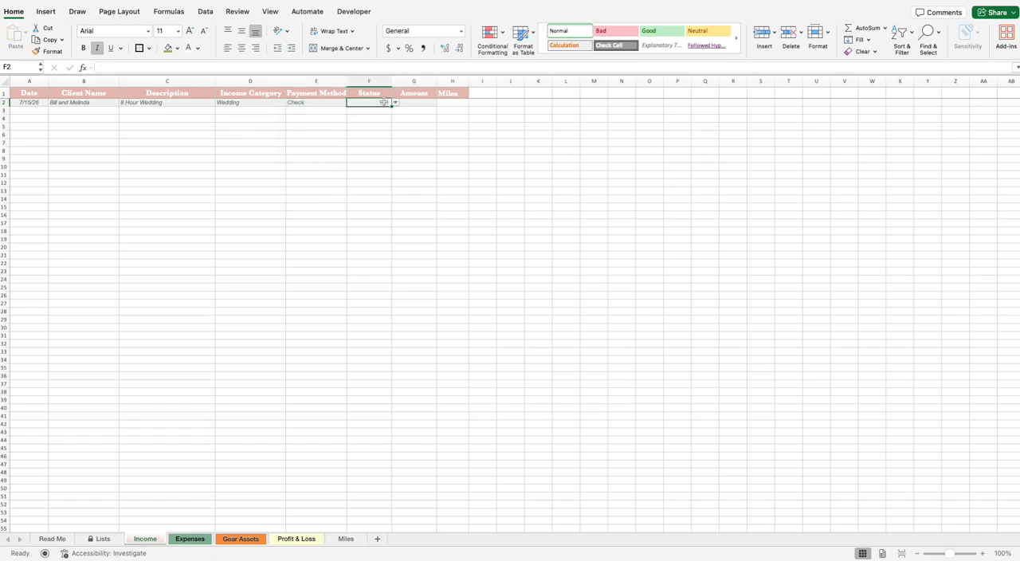
pyautogui.click(395, 102)
pyautogui.click(355, 112)
# Step: Enter 5,000 as the amount for the wedding in row 2
pyautogui.click(420, 102)
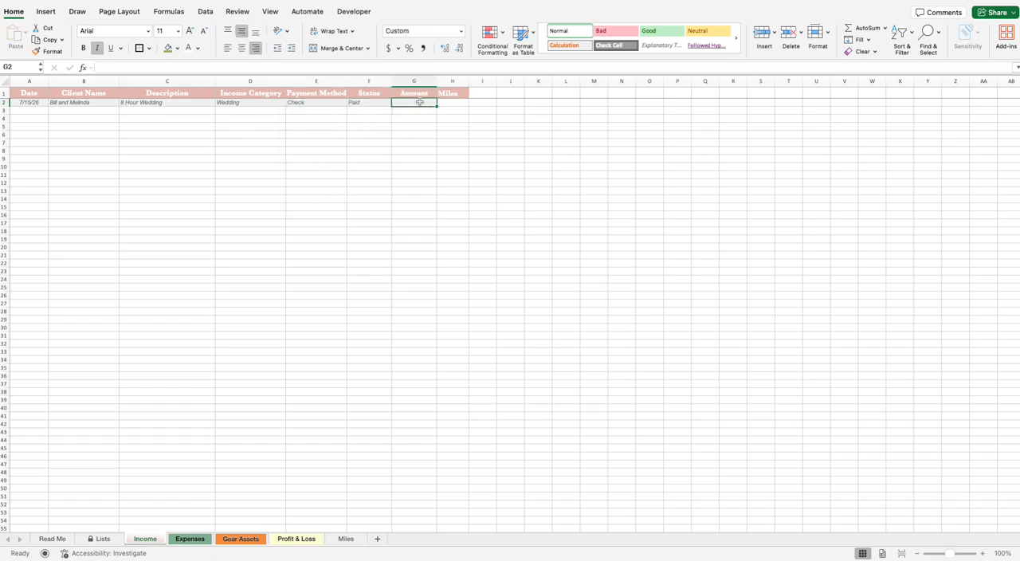
pyautogui.write('5,0')
pyautogui.write('000')
# Step: Enter 50 miles for the wedding in row 2
pyautogui.click(446, 102)
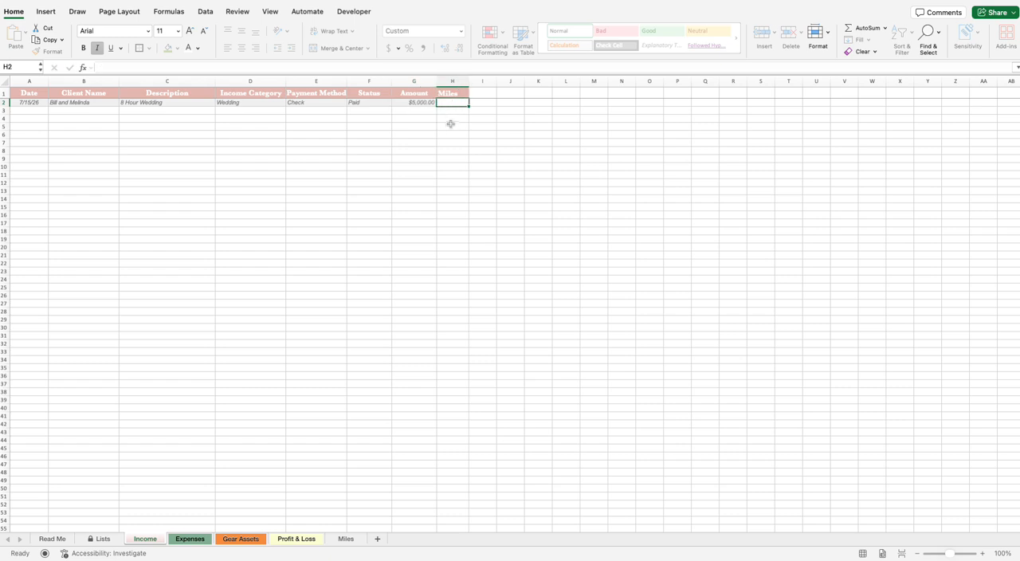
pyautogui.write('50')
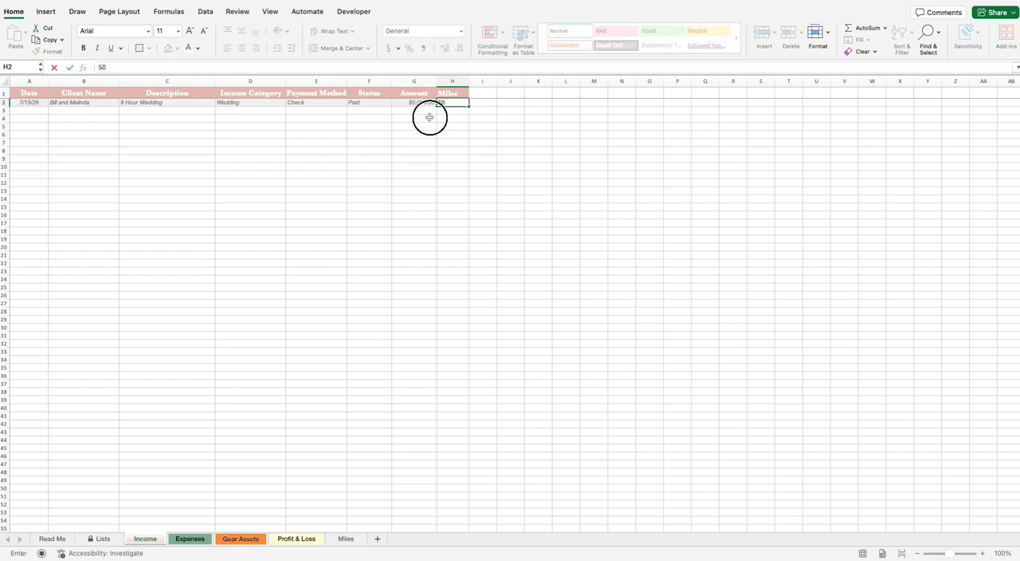
pyautogui.click(429, 117)
pyautogui.click(470, 102)
# Step: Set the miles for the wedding in row 2 to 52.8
pyautogui.click(467, 102)
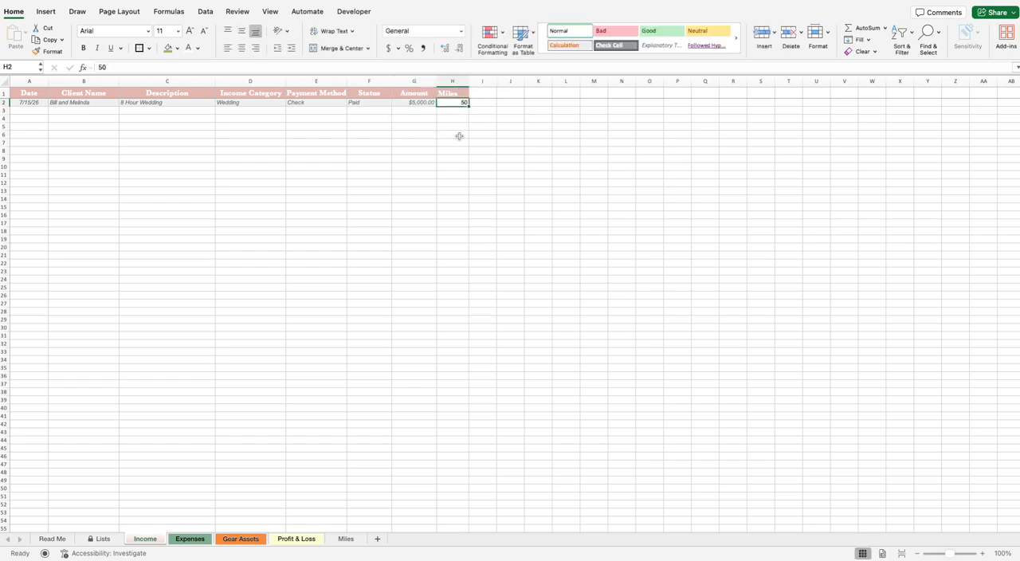
pyautogui.write('52.8')
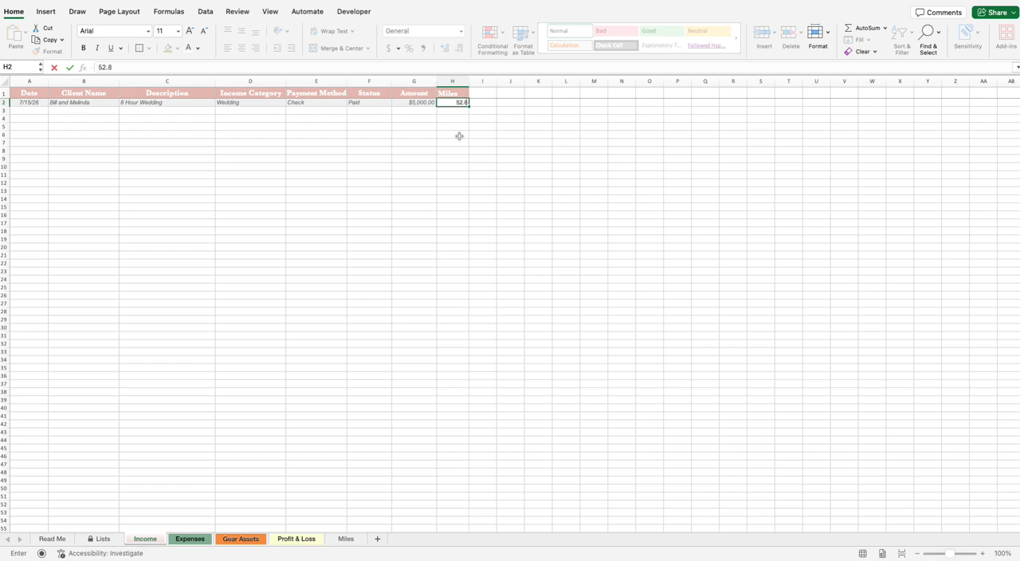
pyautogui.click(459, 136)
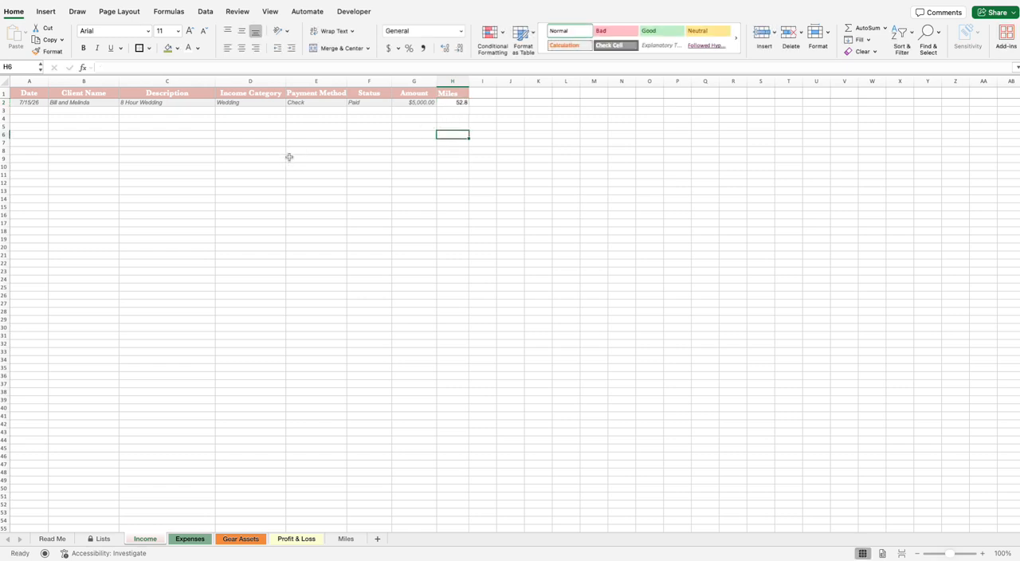
pyautogui.click(456, 104)
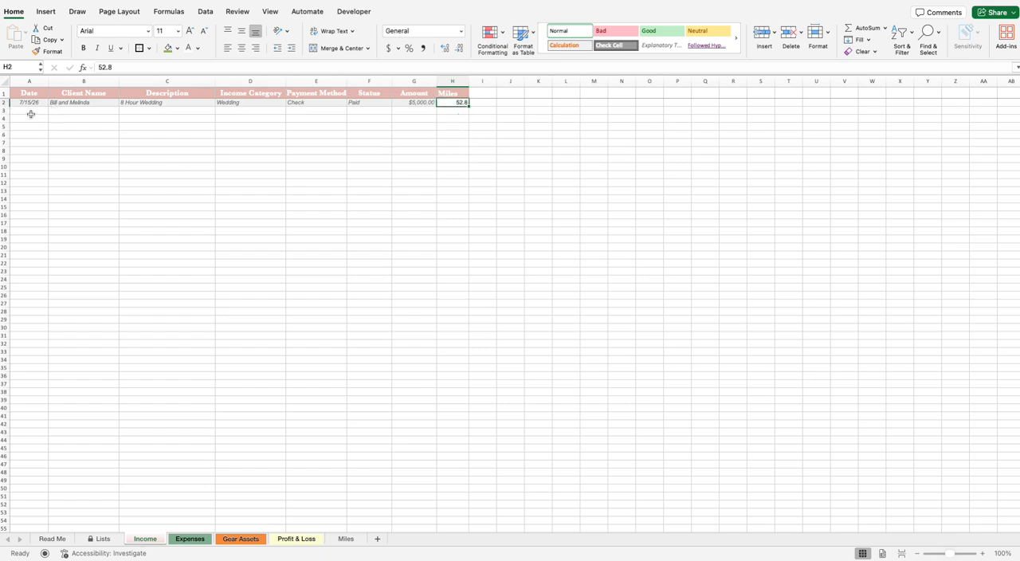
# Step: Start a second income entry in row 3 with the date 08/28/2026
pyautogui.click(30, 112)
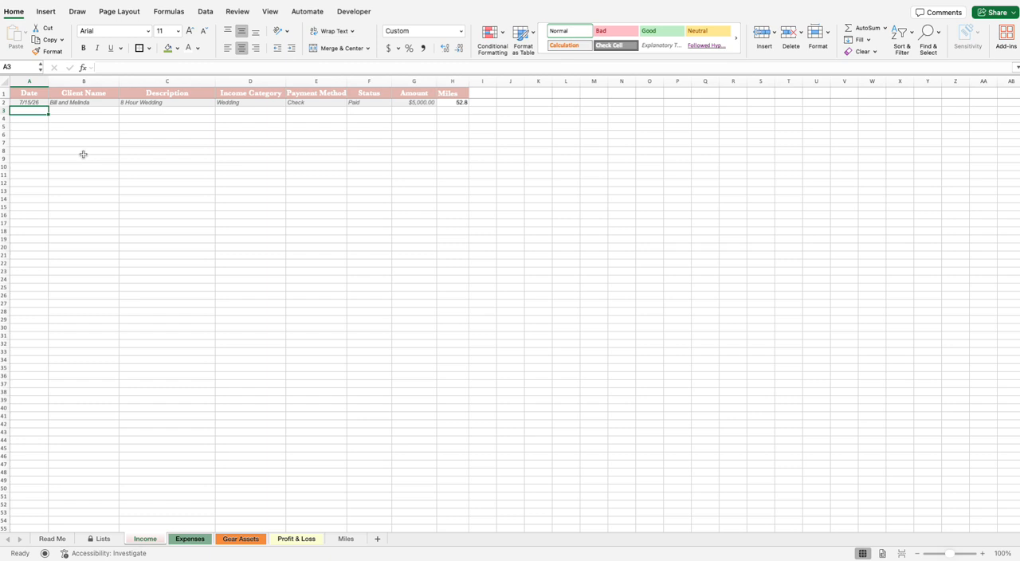
pyautogui.write('08')
pyautogui.press('BackSpace')
pyautogui.press('BackSpace')
pyautogui.write('0')
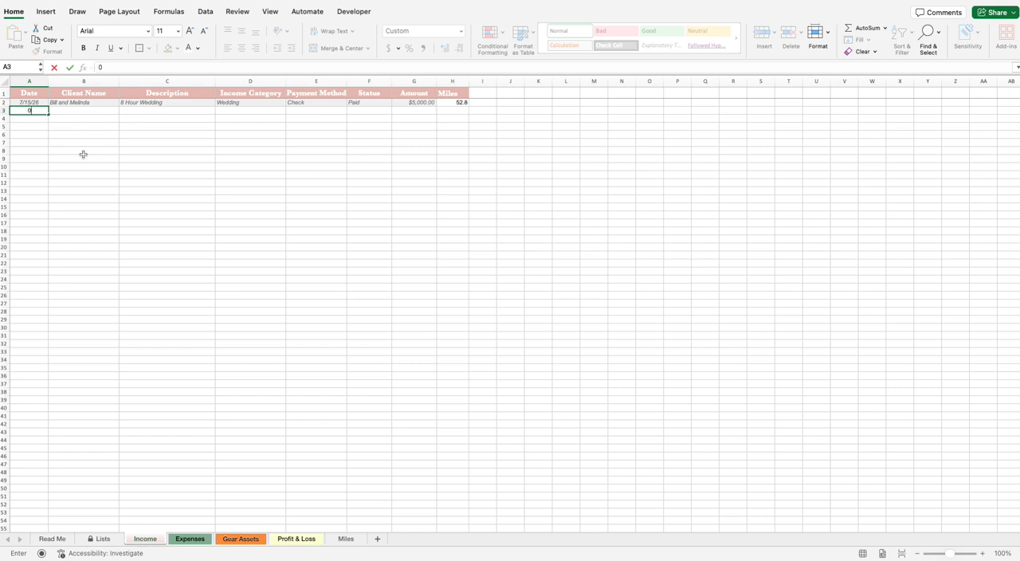
pyautogui.write('8/28/2026')
# Step: Enter the couple's first names as the client and "6 Hour Wedding" as the description in row 3
pyautogui.click(83, 110)
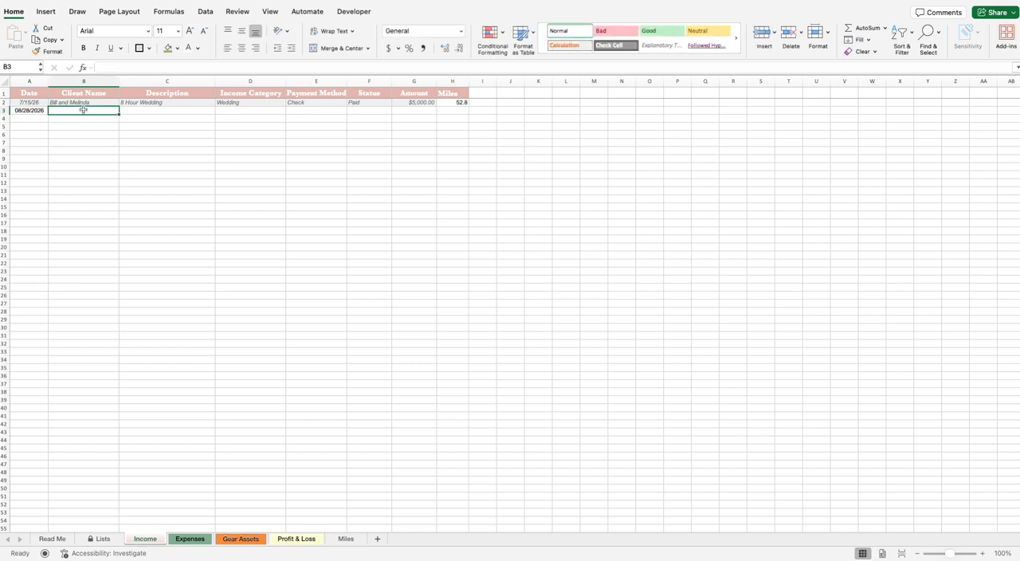
pyautogui.write('Jessic')
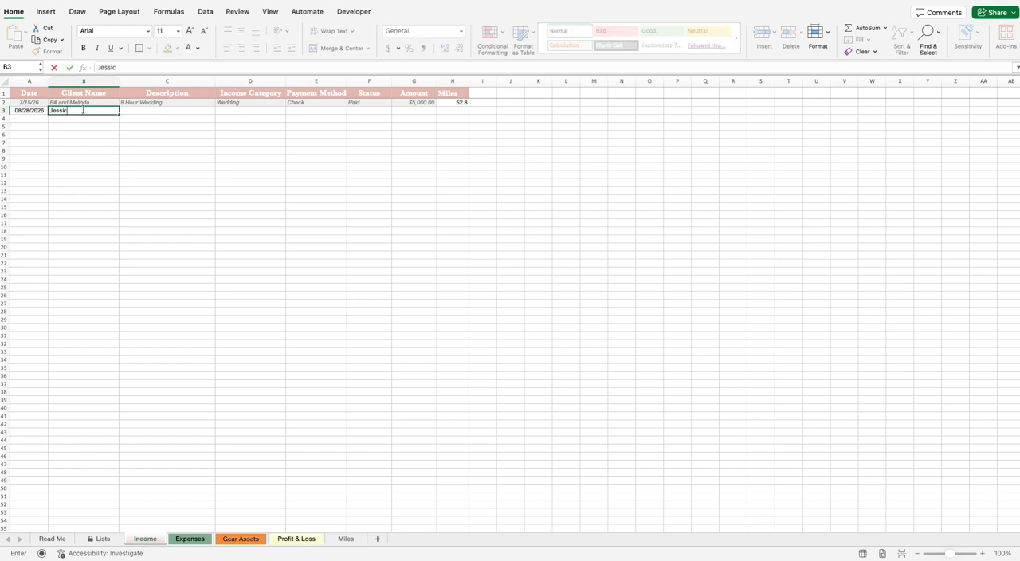
pyautogui.write('a and Benjamin')
pyautogui.click(162, 102)
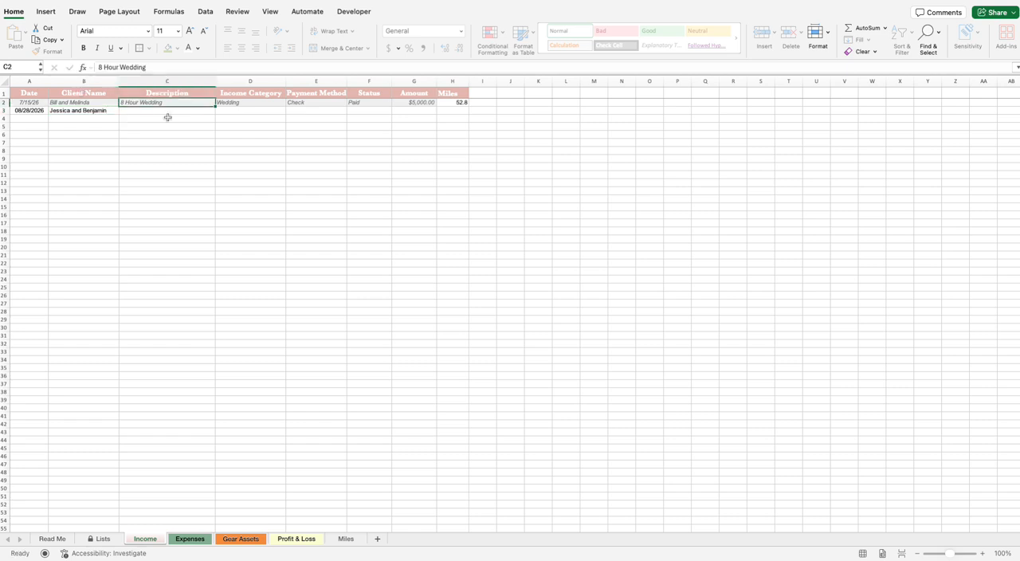
pyautogui.click(168, 111)
pyautogui.write('6')
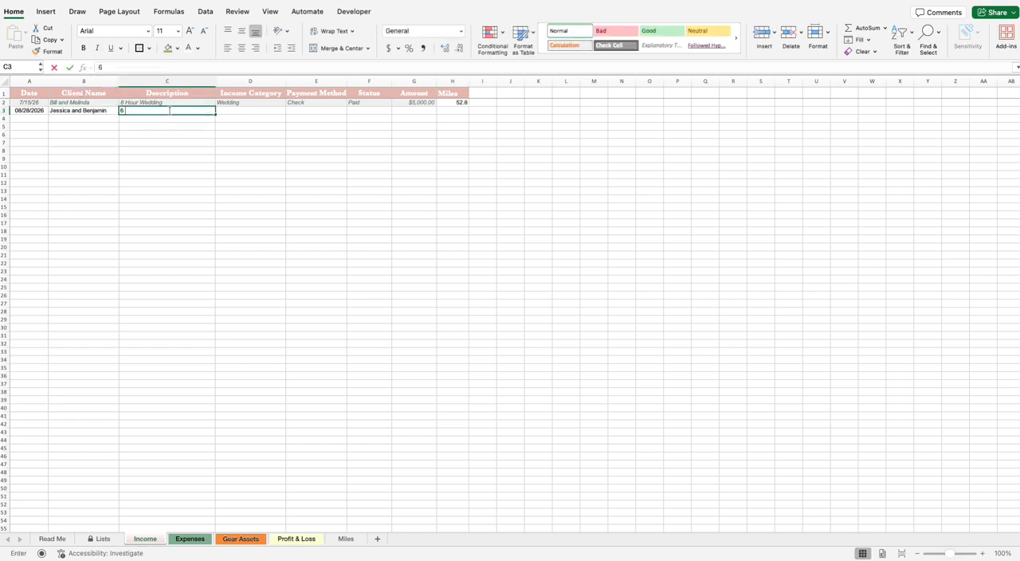
pyautogui.write(' Hour Wedding')
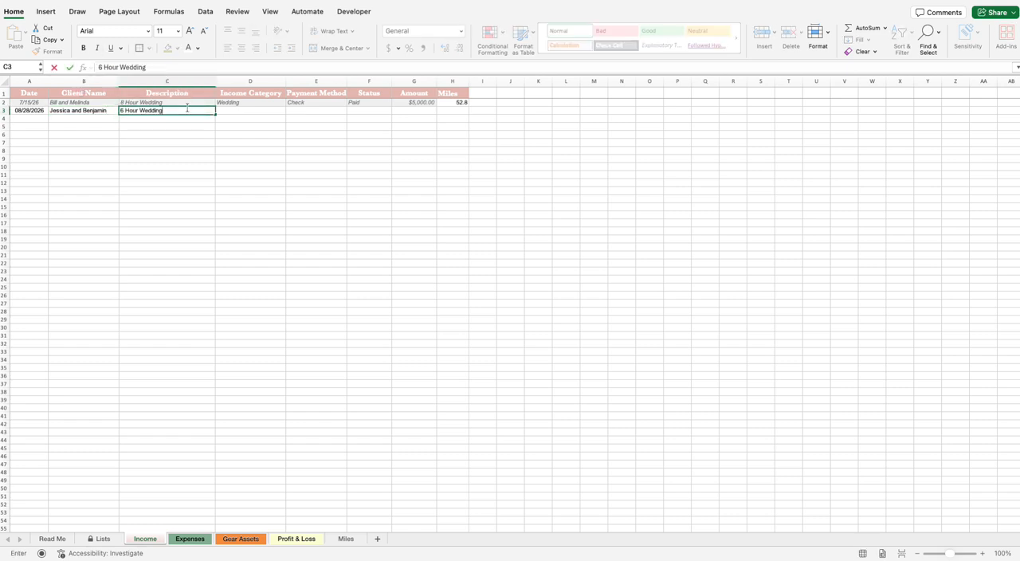
pyautogui.press('Tab')
# Step: Set the income category in row 3 to Wedding
pyautogui.click(292, 111)
pyautogui.click(280, 111)
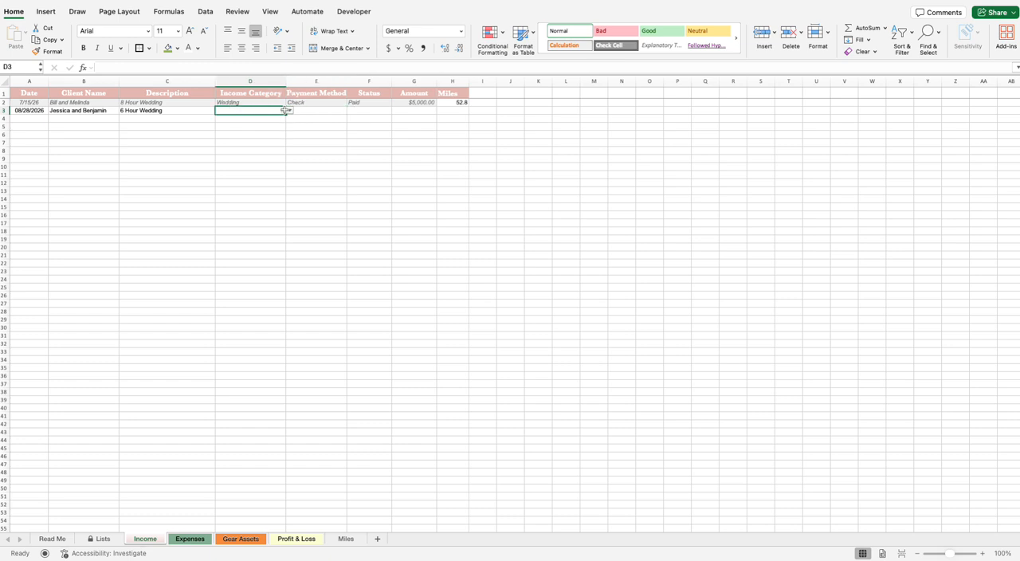
pyautogui.click(288, 110)
pyautogui.click(260, 120)
# Step: Set the payment method in row 3 to Venmo
pyautogui.click(344, 112)
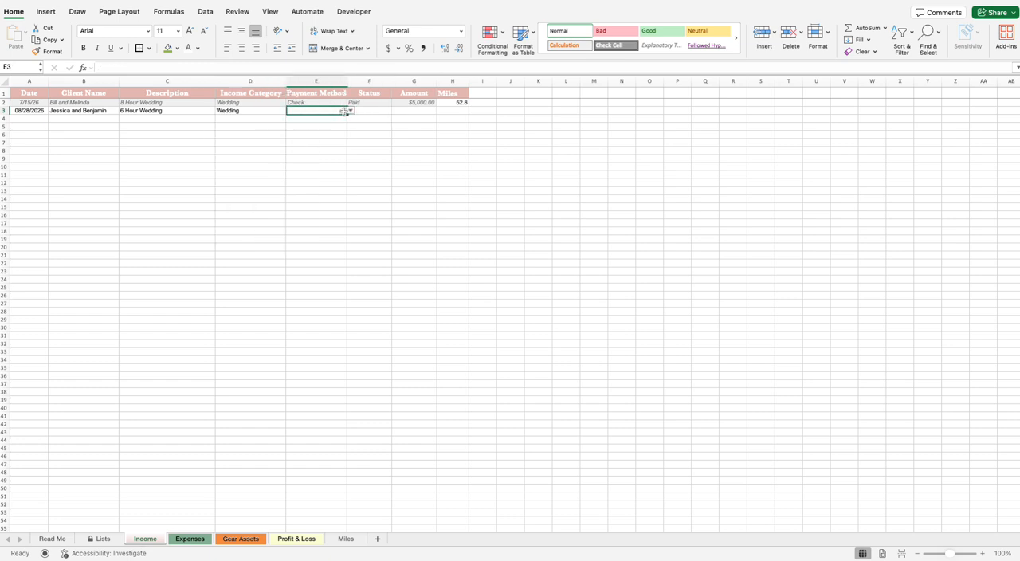
pyautogui.click(351, 111)
pyautogui.click(332, 131)
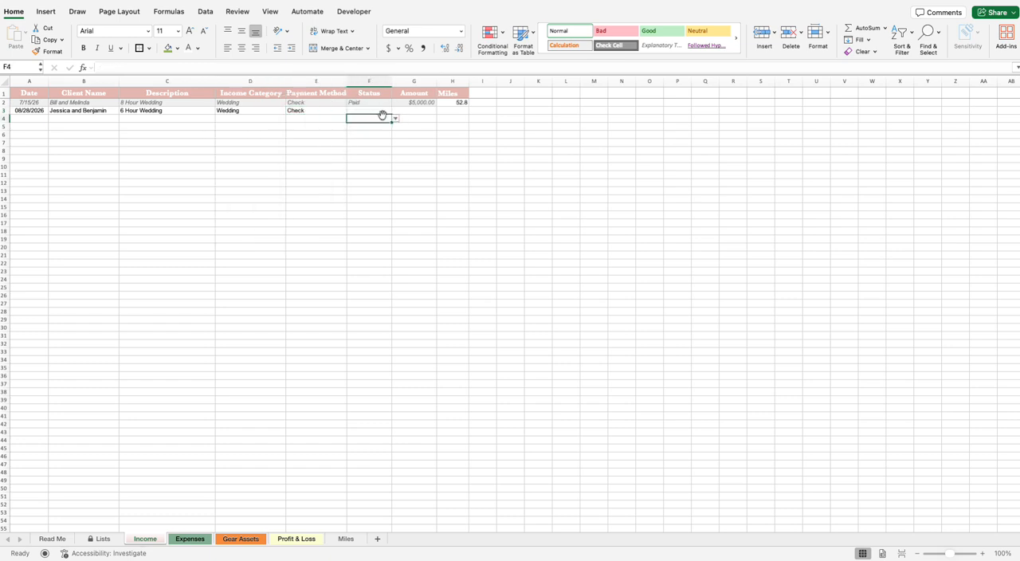
pyautogui.click(349, 111)
pyautogui.click(314, 170)
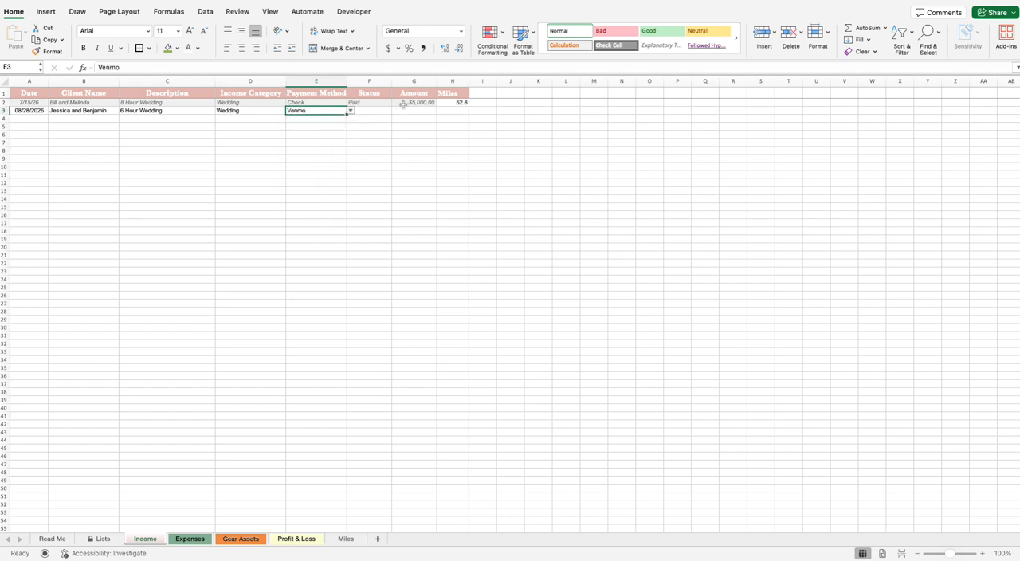
# Step: Mark the row 3 wedding as Paid and enter 4,000 as its amount
pyautogui.click(382, 112)
pyautogui.click(395, 110)
pyautogui.click(374, 120)
pyautogui.click(414, 110)
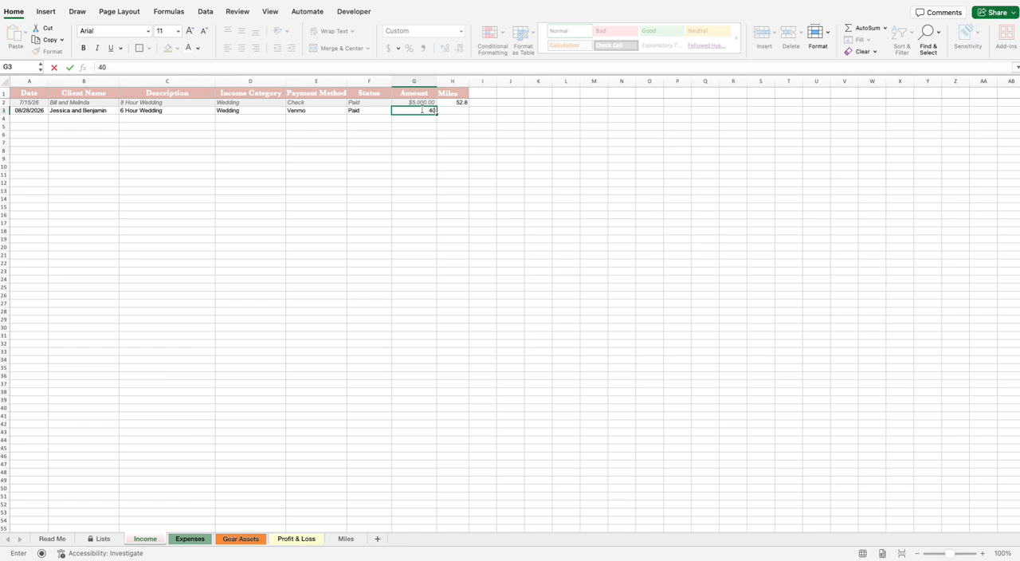
pyautogui.click(448, 127)
# Step: Enter 75.2 miles for the wedding in row 3
pyautogui.click(459, 112)
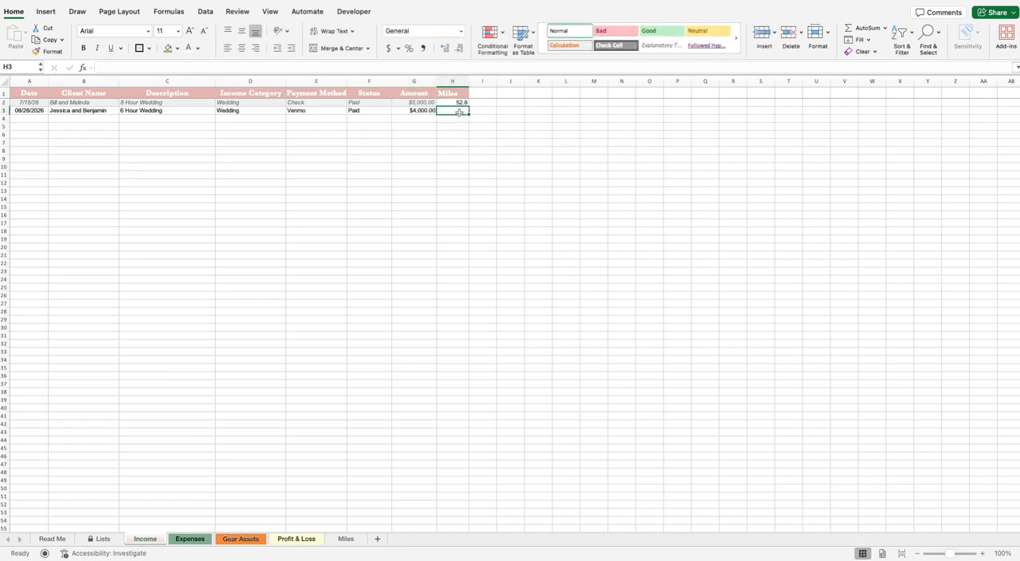
pyautogui.write('75')
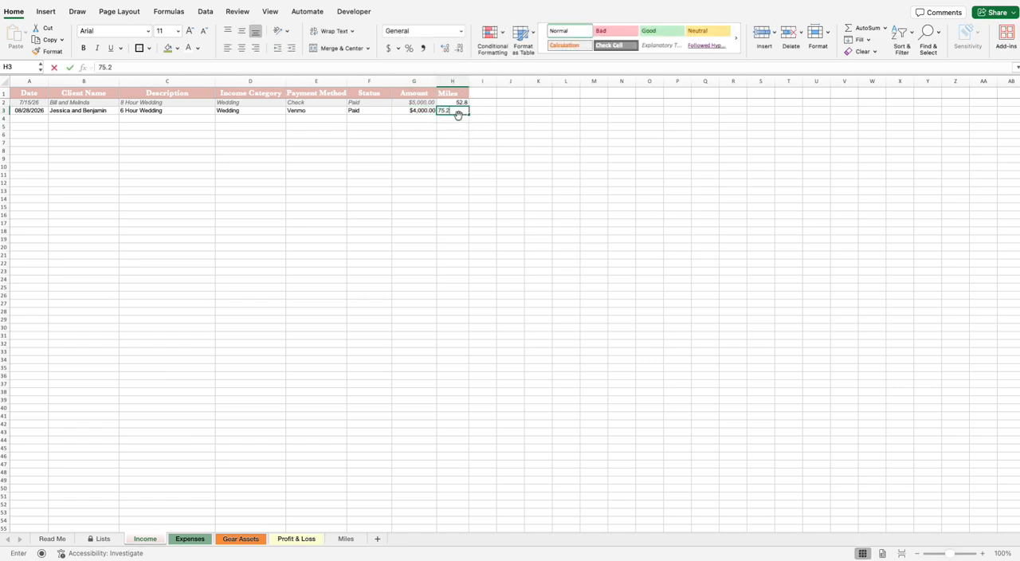
pyautogui.write('.2')
pyautogui.click(509, 238)
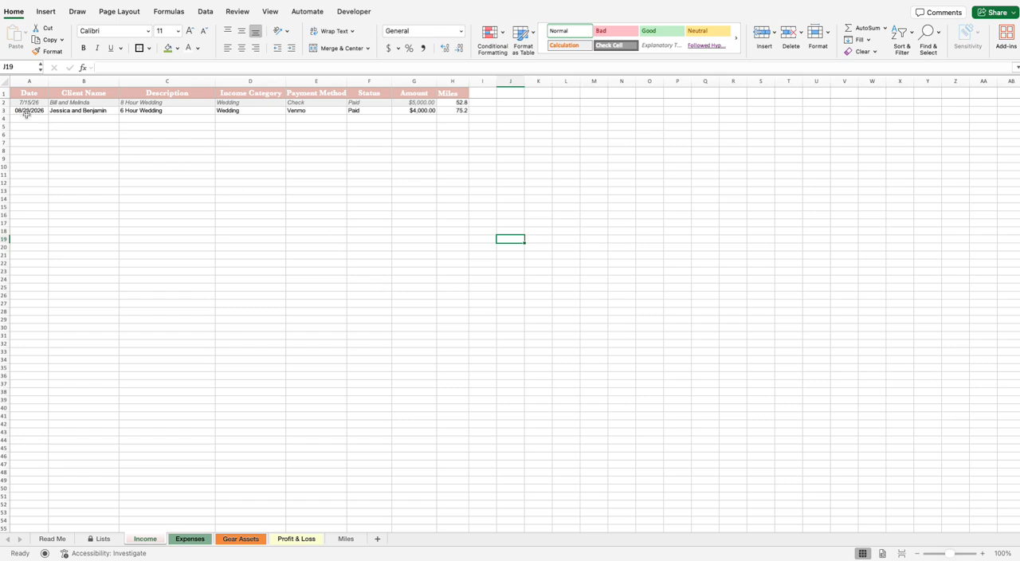
pyautogui.moveTo(26, 118); pyautogui.dragTo(28, 180)
pyautogui.click(28, 182)
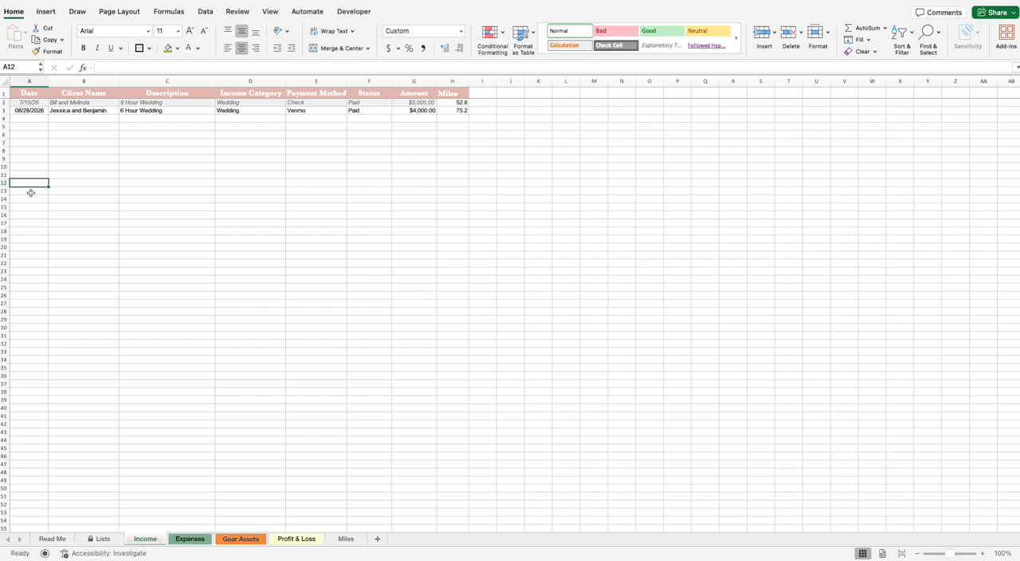
# Step: Examine the net profit, wedding income, total income and Family income on the Profit & Loss sheet
pyautogui.click(283, 545)
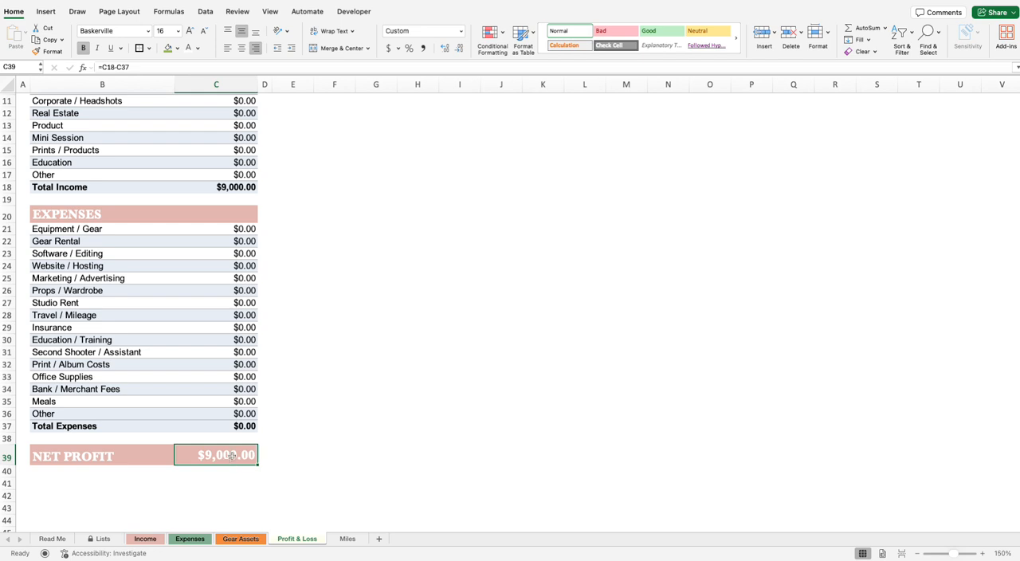
pyautogui.click(146, 539)
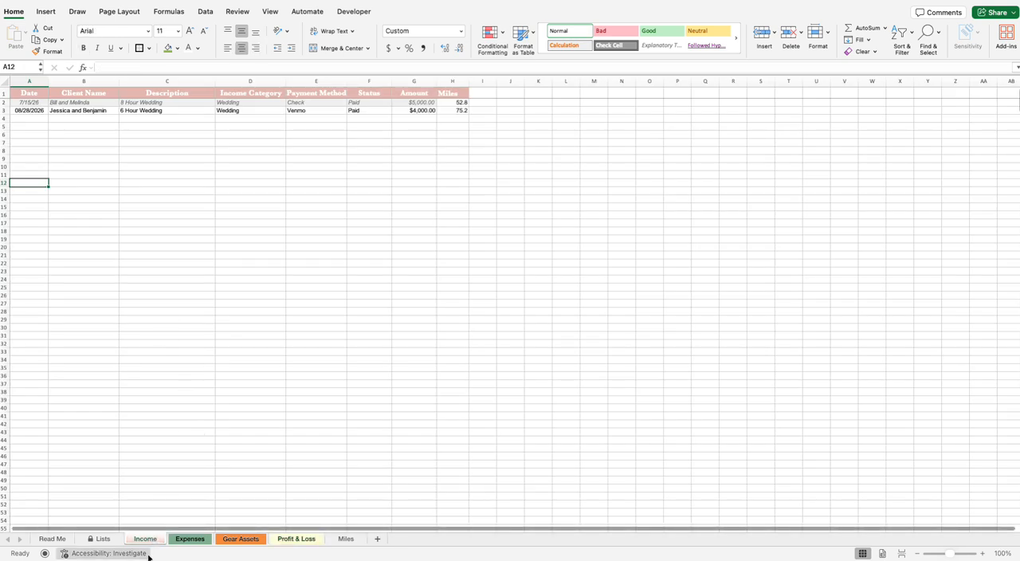
pyautogui.click(298, 540)
pyautogui.scroll(5, 112, 177)
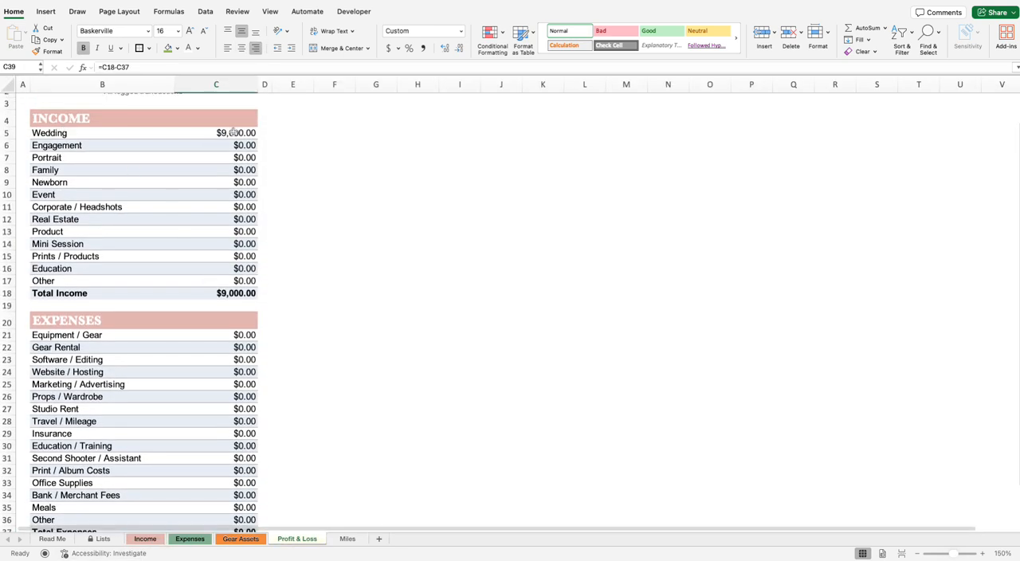
pyautogui.click(240, 293)
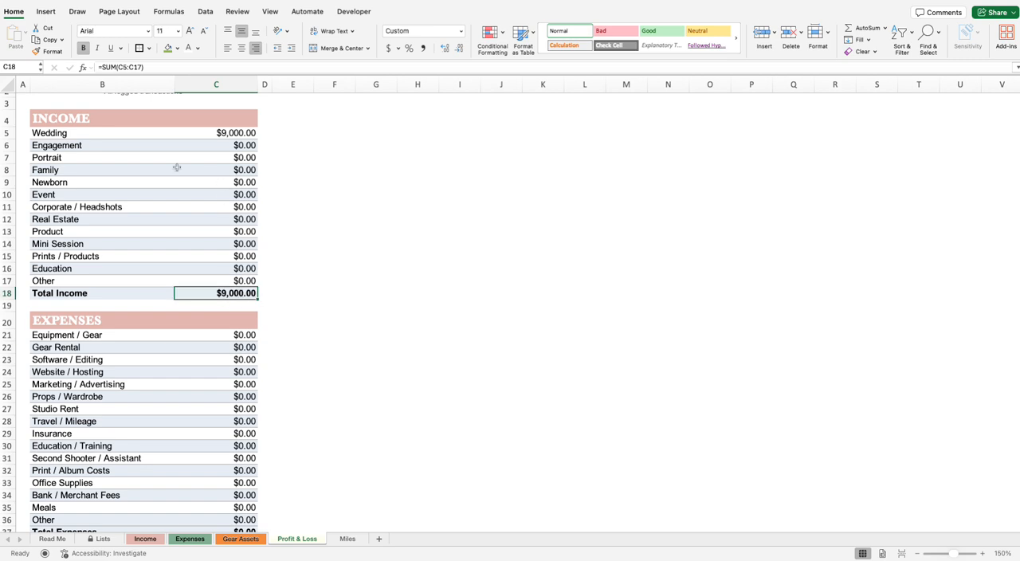
pyautogui.click(252, 170)
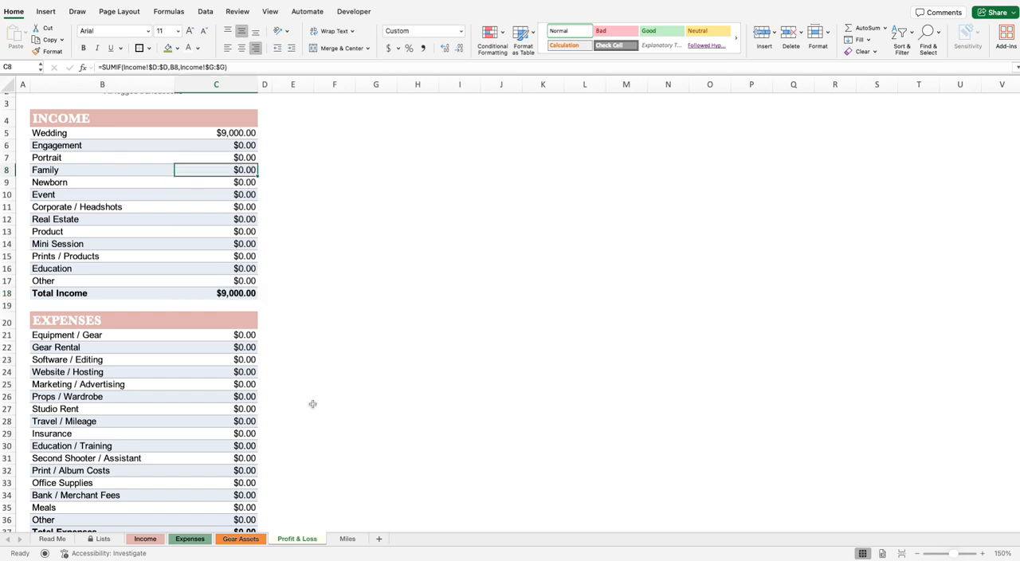
# Step: On the Income sheet, set the income category to Family in row 4 and Real Estate in row 5
pyautogui.click(145, 538)
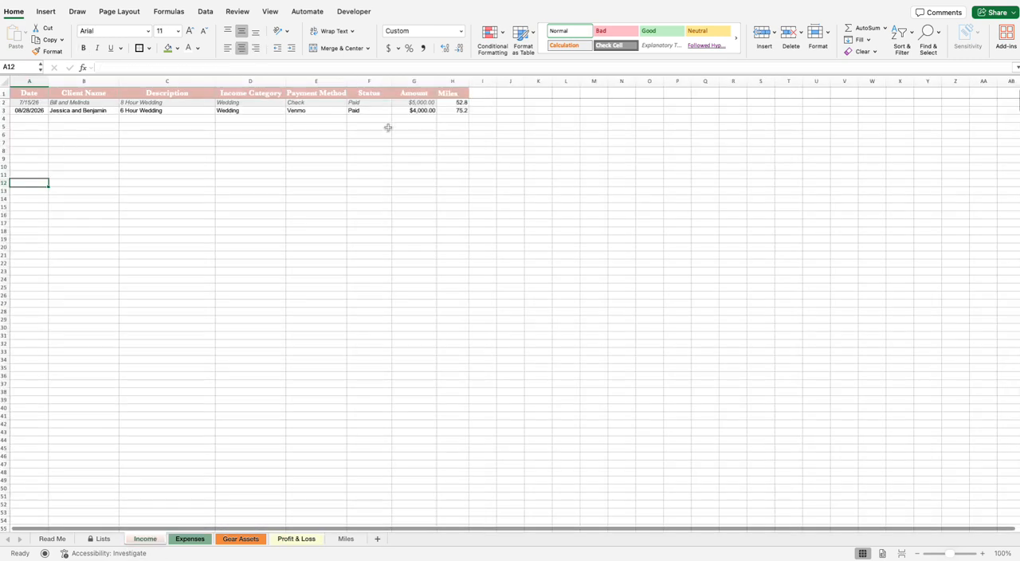
pyautogui.click(245, 119)
pyautogui.click(288, 118)
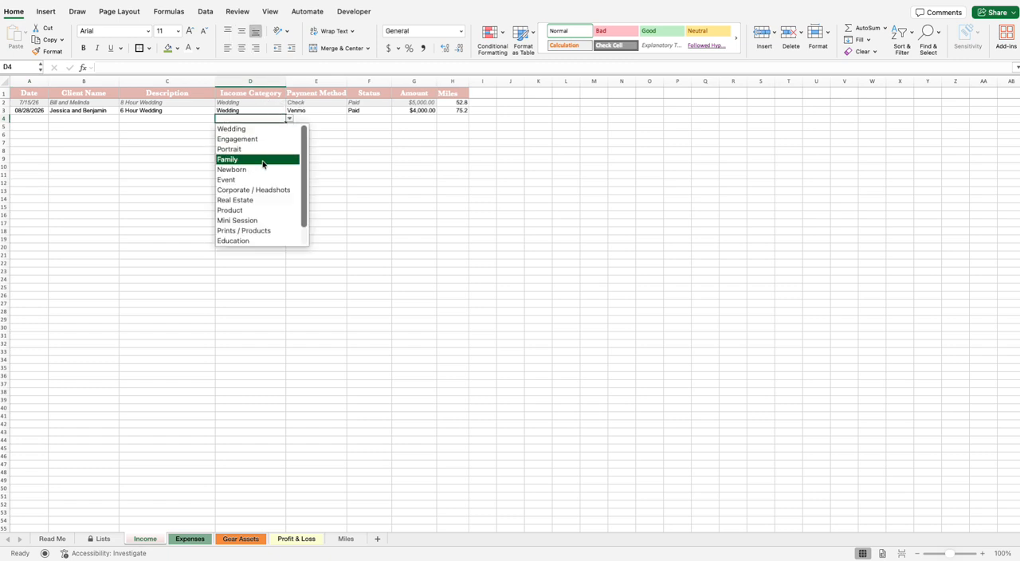
pyautogui.click(263, 163)
pyautogui.click(279, 126)
pyautogui.click(289, 126)
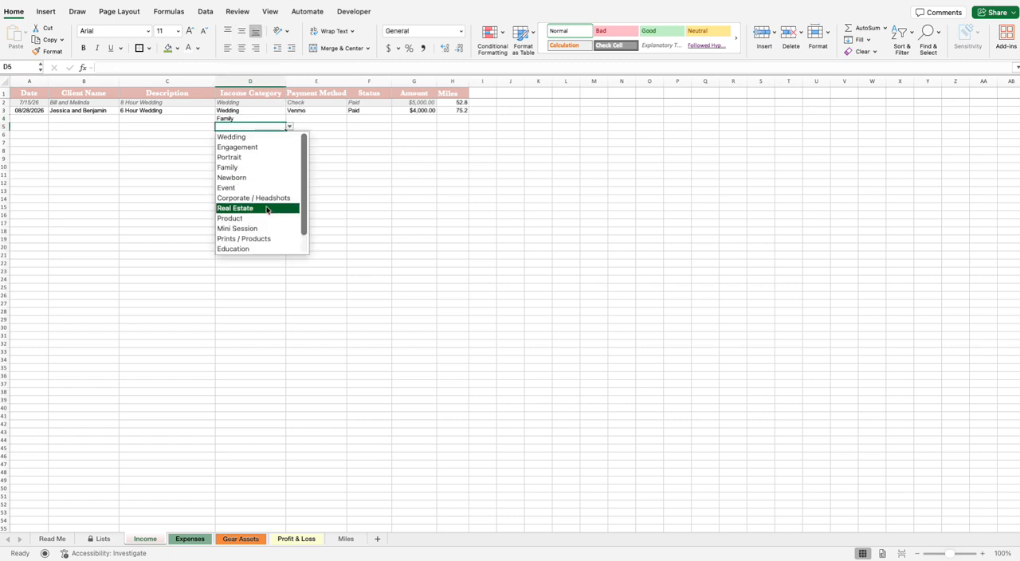
pyautogui.click(265, 209)
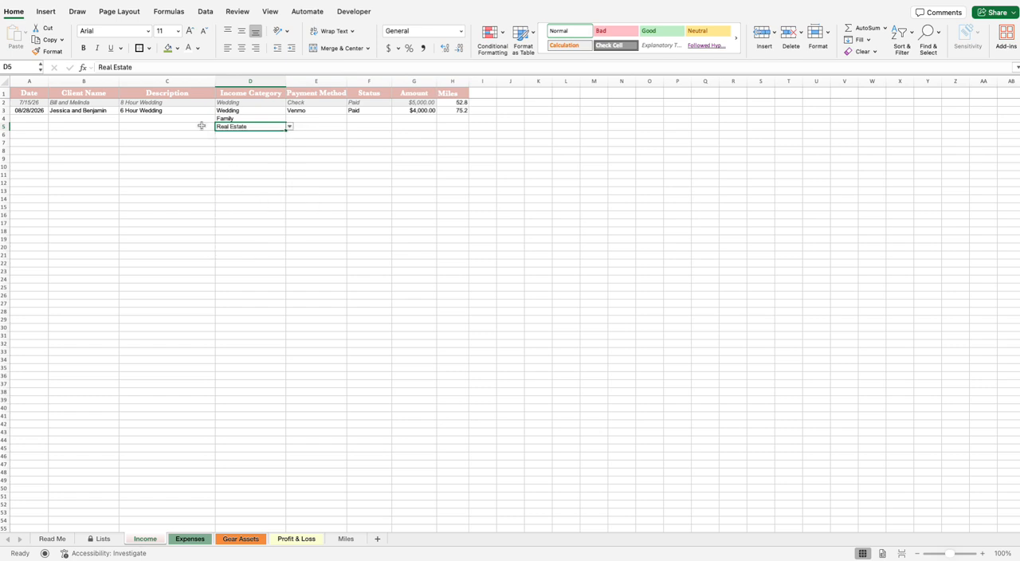
# Step: Set the payment method to Zelle for the Family entry and Square for the Real Estate entry
pyautogui.click(313, 120)
pyautogui.click(350, 119)
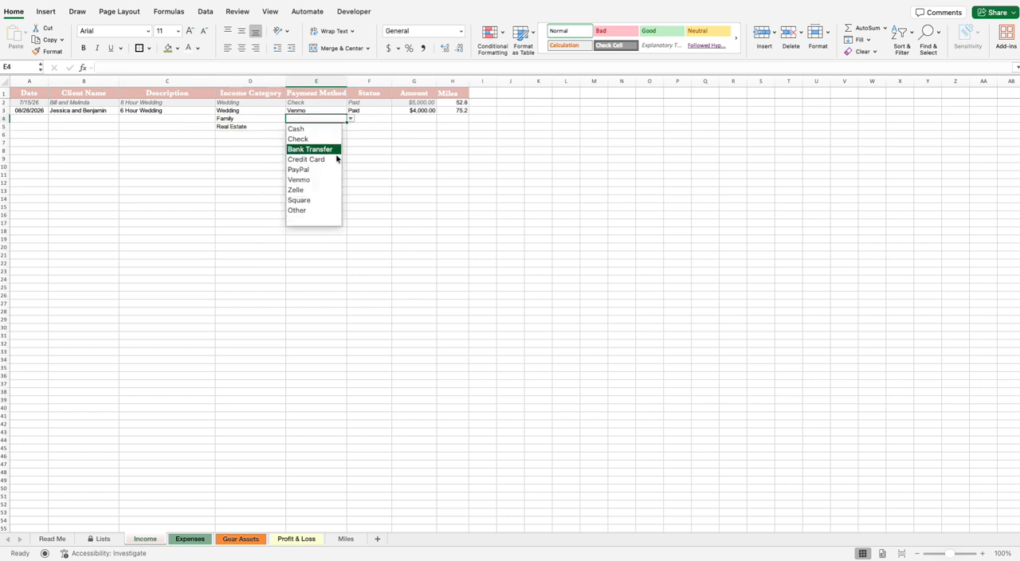
pyautogui.click(309, 192)
pyautogui.click(331, 128)
pyautogui.click(350, 127)
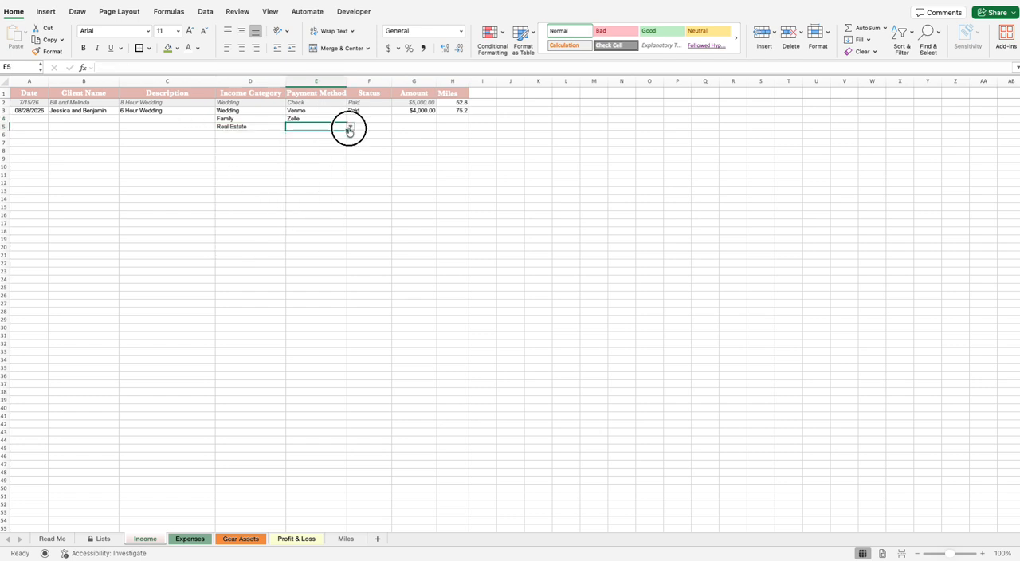
pyautogui.click(314, 208)
# Step: Set the status of the Family and Real Estate entries in rows 4 and 5 to Paid
pyautogui.click(371, 118)
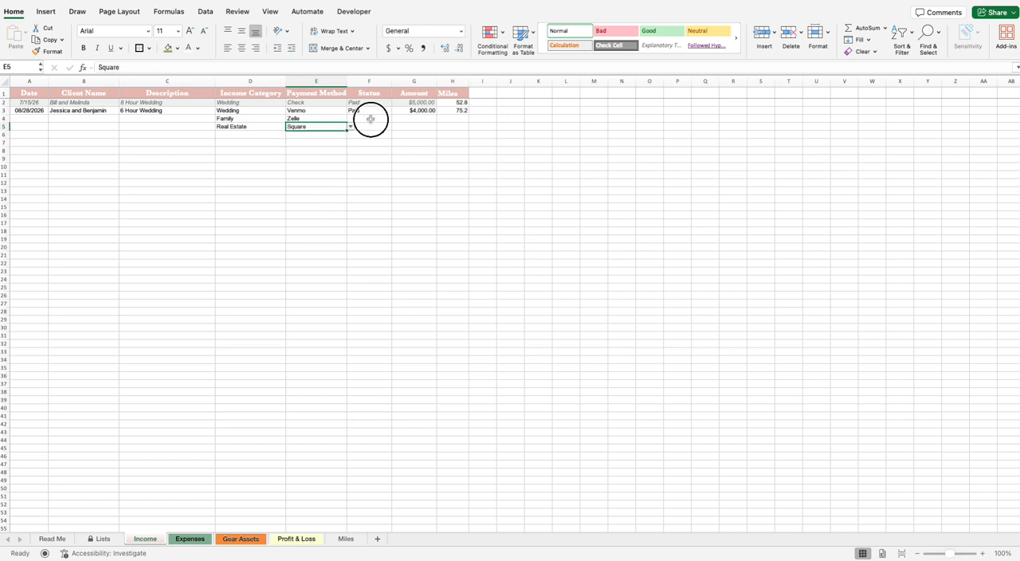
pyautogui.write('pa')
pyautogui.press('Return')
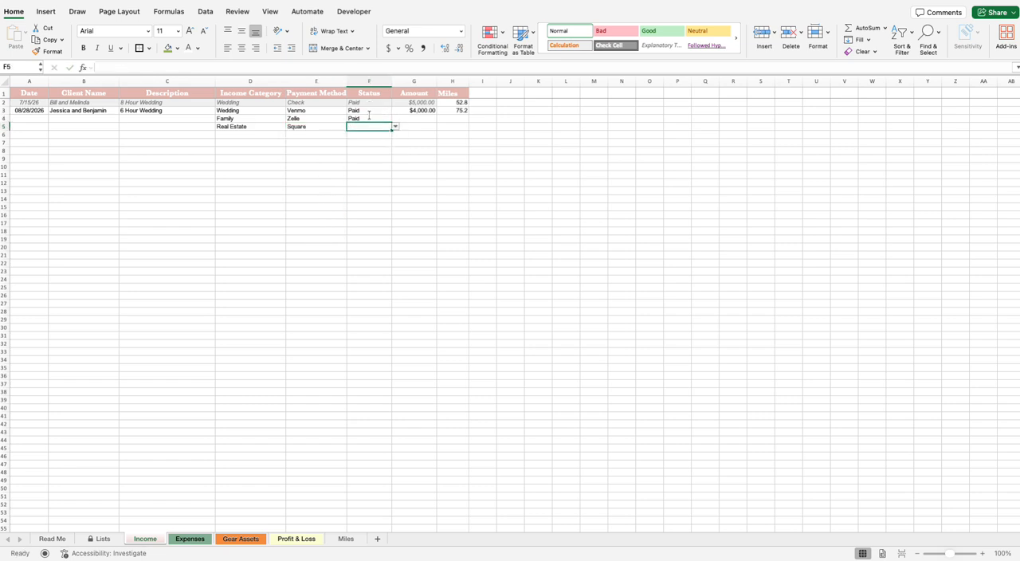
pyautogui.write('pa')
pyautogui.press('Return')
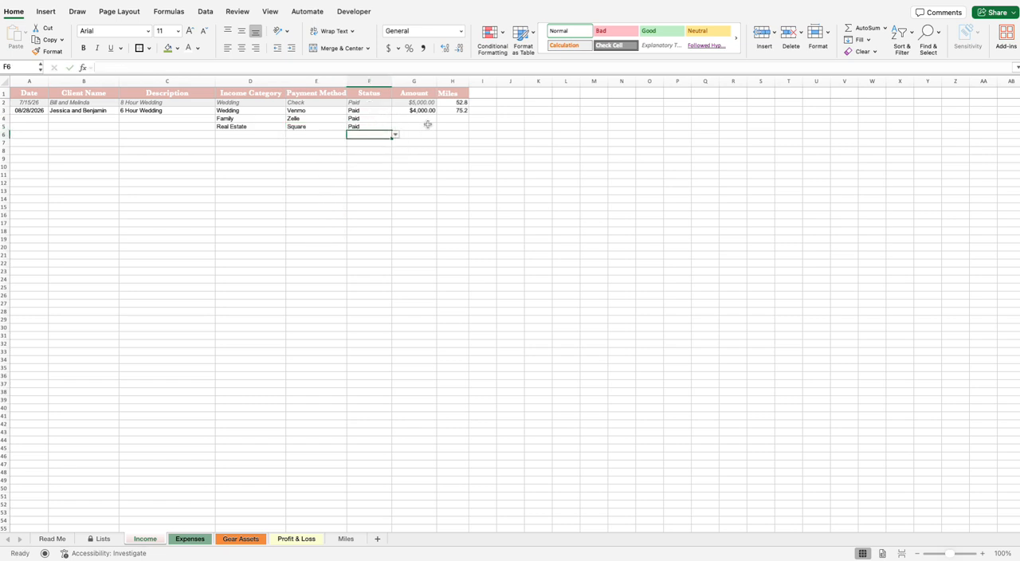
# Step: Enter amounts of 500 for the Family entry and 250 for the Real Estate entry
pyautogui.click(423, 110)
pyautogui.click(426, 119)
pyautogui.write('50')
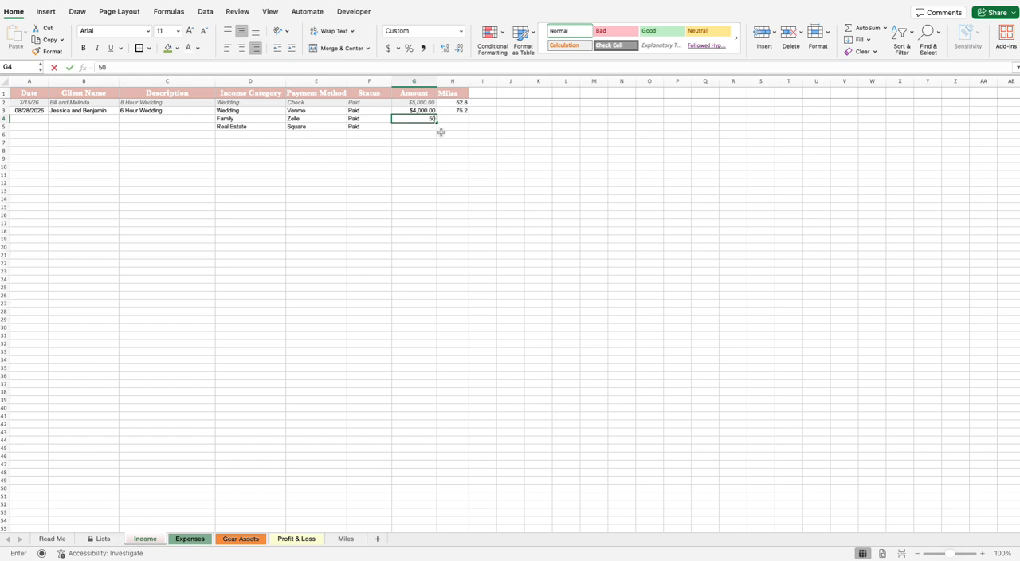
pyautogui.write('0')
pyautogui.press('Return')
pyautogui.write('250')
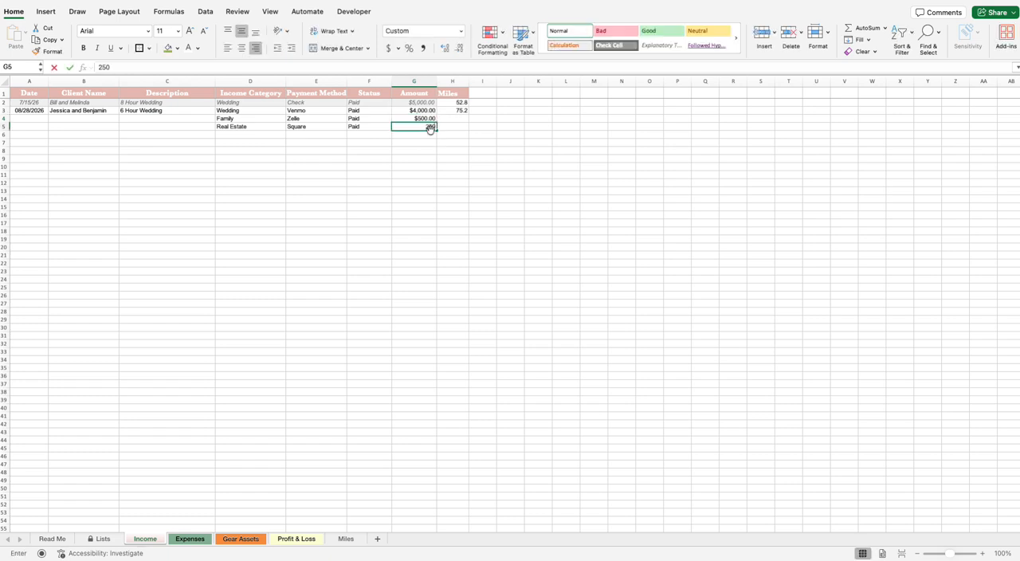
# Step: Enter 100 miles for the Family entry and 125 miles for the Real Estate entry
pyautogui.click(454, 120)
pyautogui.write('100')
pyautogui.click(456, 127)
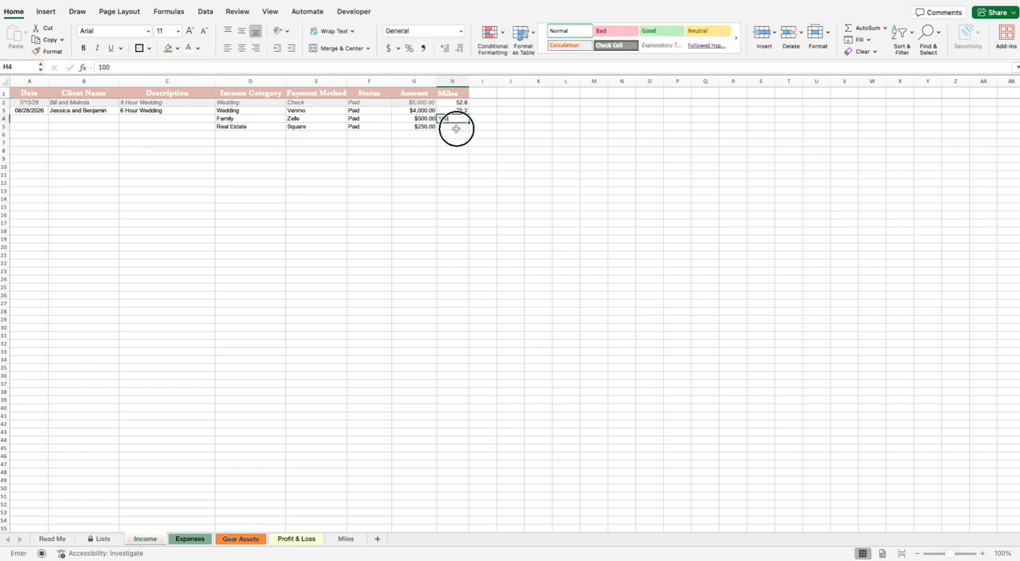
pyautogui.write('125')
pyautogui.press('Return')
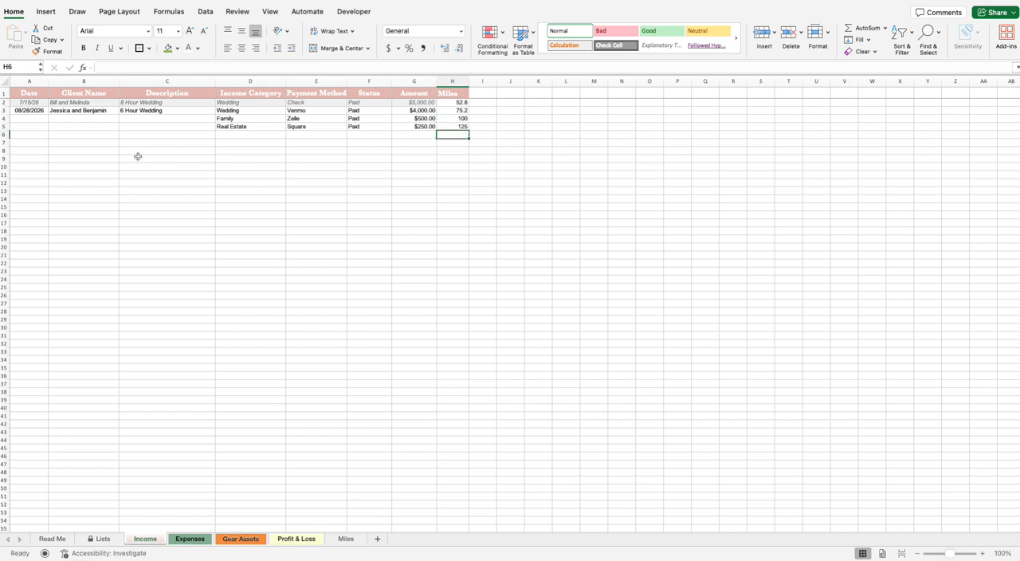
pyautogui.click(165, 118)
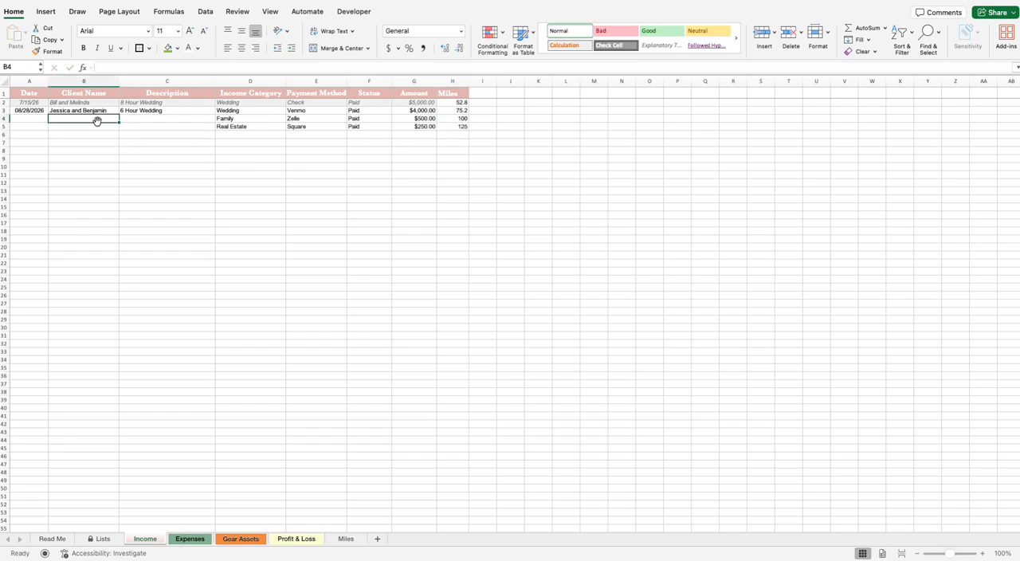
pyautogui.moveTo(32, 112); pyautogui.dragTo(111, 124)
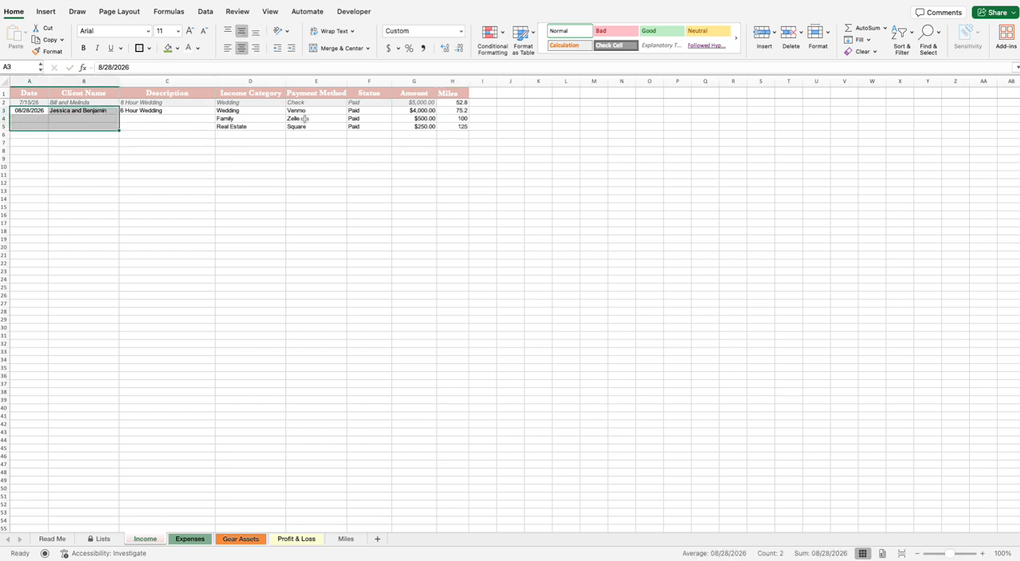
# Step: Check the Family, Real Estate and total income on the Profit & Loss sheet
pyautogui.click(297, 539)
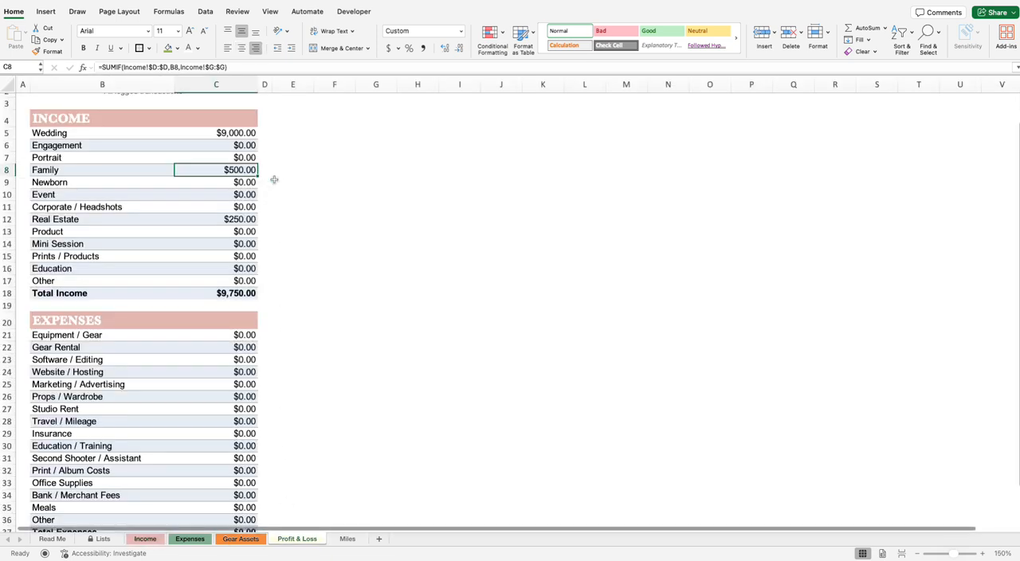
# Step: Review the total income, expense categories and net profit on the Profit & Loss sheet
pyautogui.click(274, 181)
pyautogui.click(238, 171)
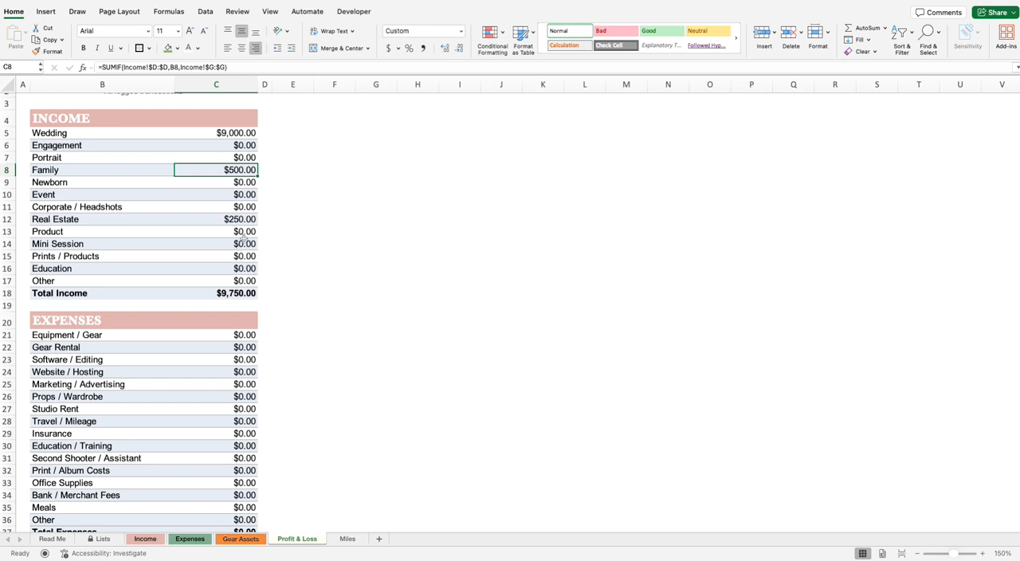
pyautogui.click(229, 204)
pyautogui.click(244, 293)
pyautogui.scroll(-1, 304, 344)
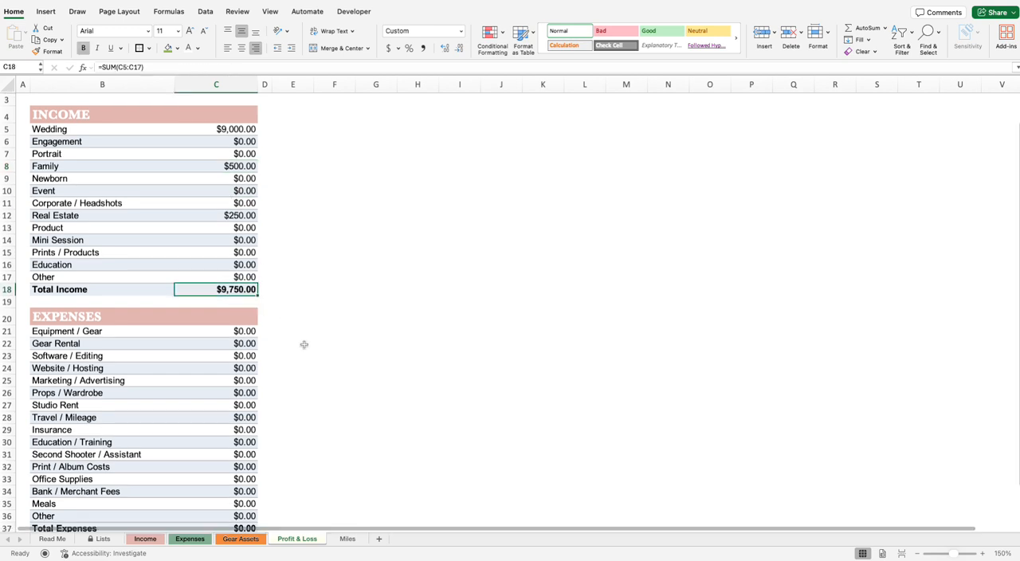
pyautogui.scroll(-5, 304, 345)
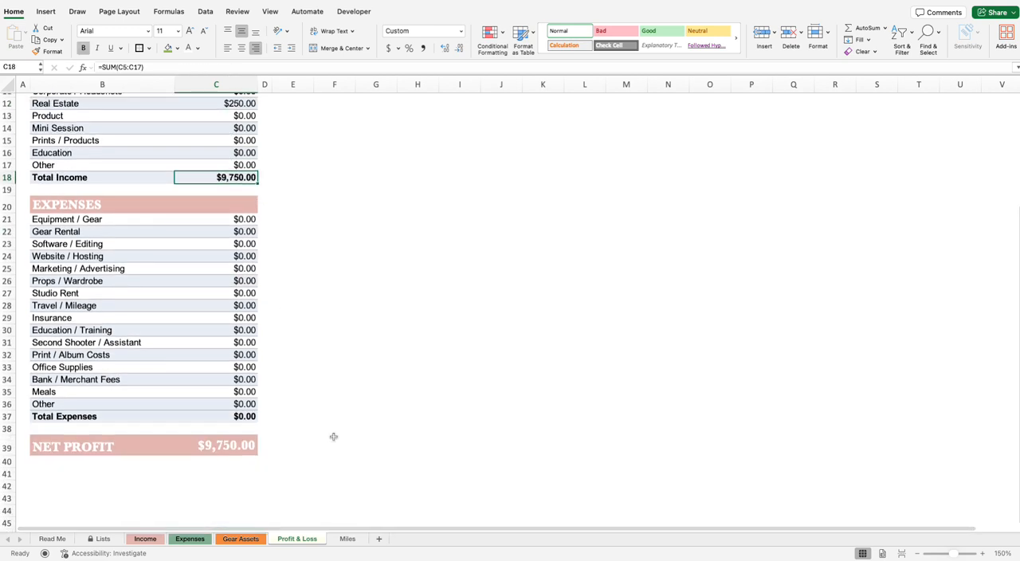
pyautogui.scroll(2, 333, 436)
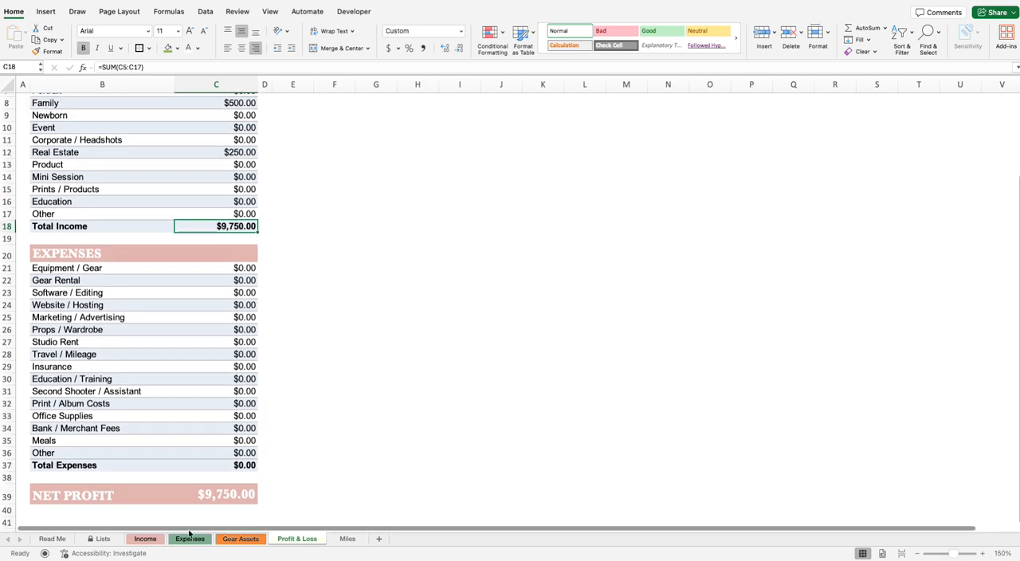
# Step: Enter the date 08/10/2026 for the first entry on the Expenses sheet
pyautogui.click(190, 539)
pyautogui.click(151, 539)
pyautogui.click(257, 334)
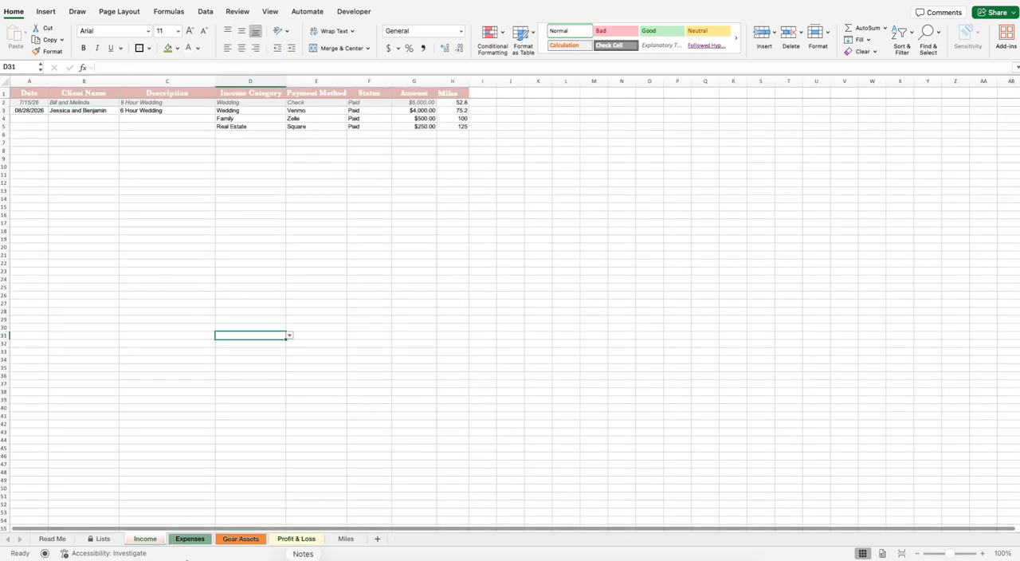
pyautogui.click(189, 539)
pyautogui.click(41, 105)
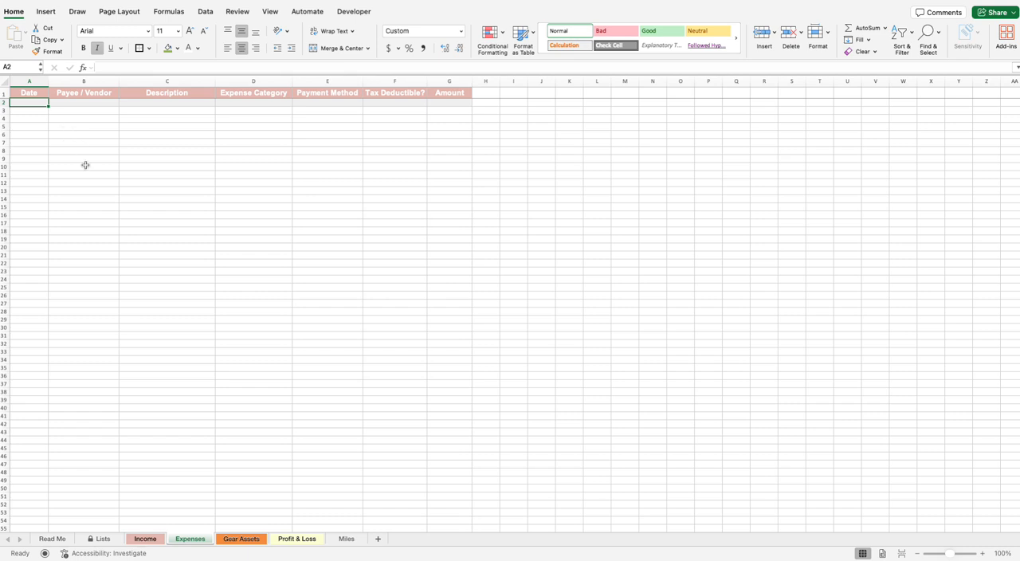
pyautogui.write('08')
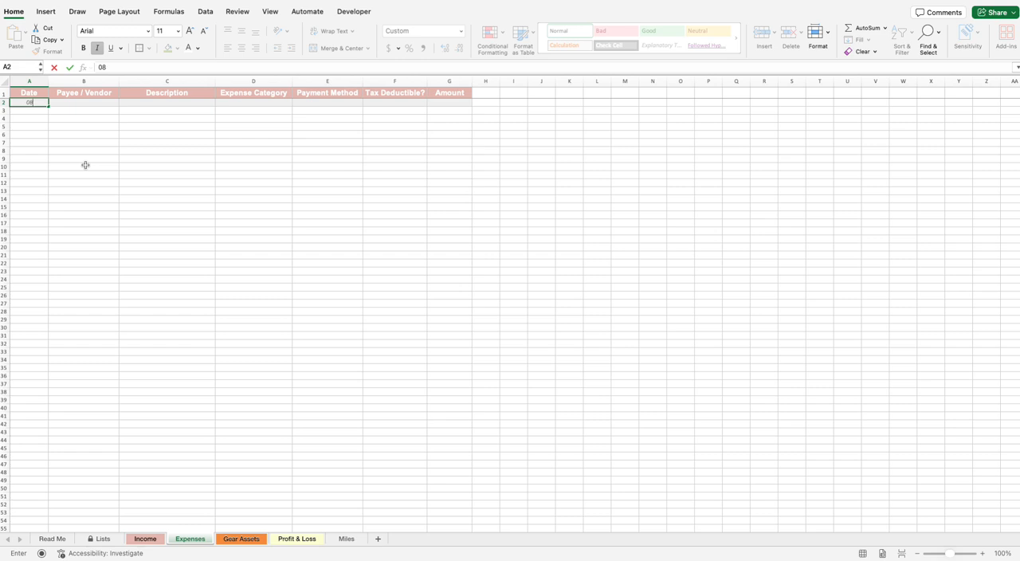
pyautogui.write('/10/2027')
# Step: Enter BnH as the vendor and New Camera as the description of the first expense
pyautogui.click(109, 105)
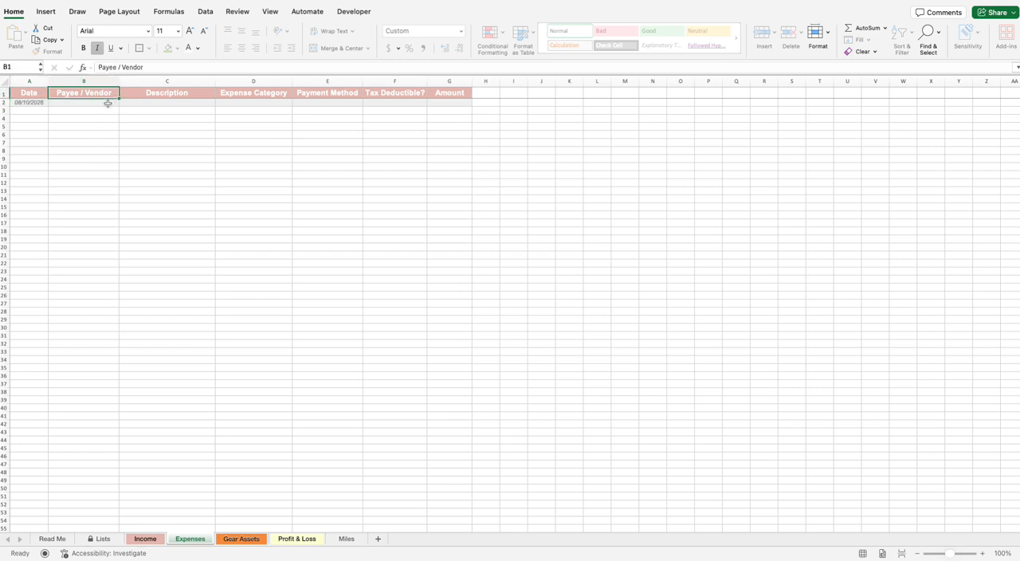
pyautogui.write('Amazon')
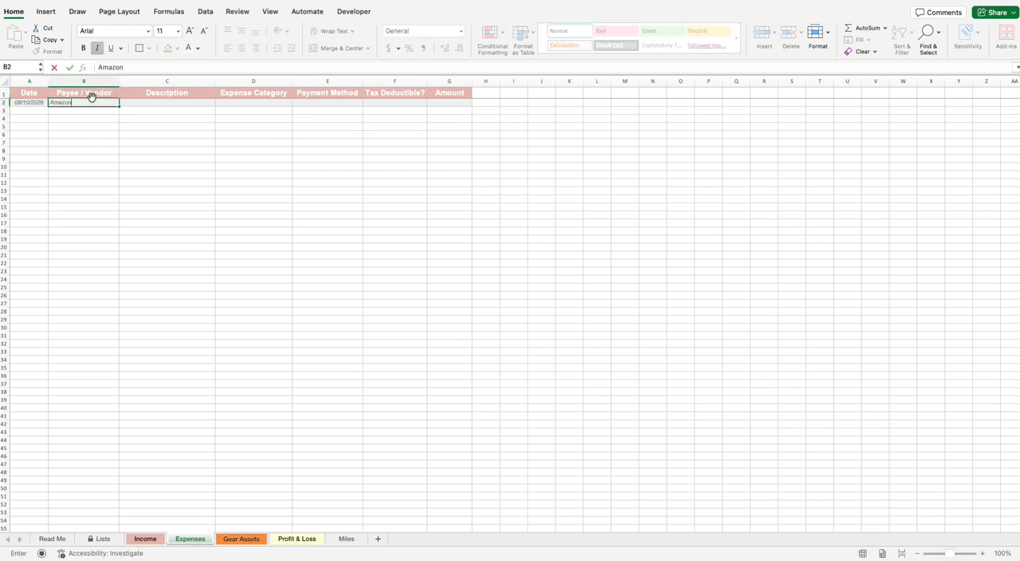
pyautogui.write('BH')
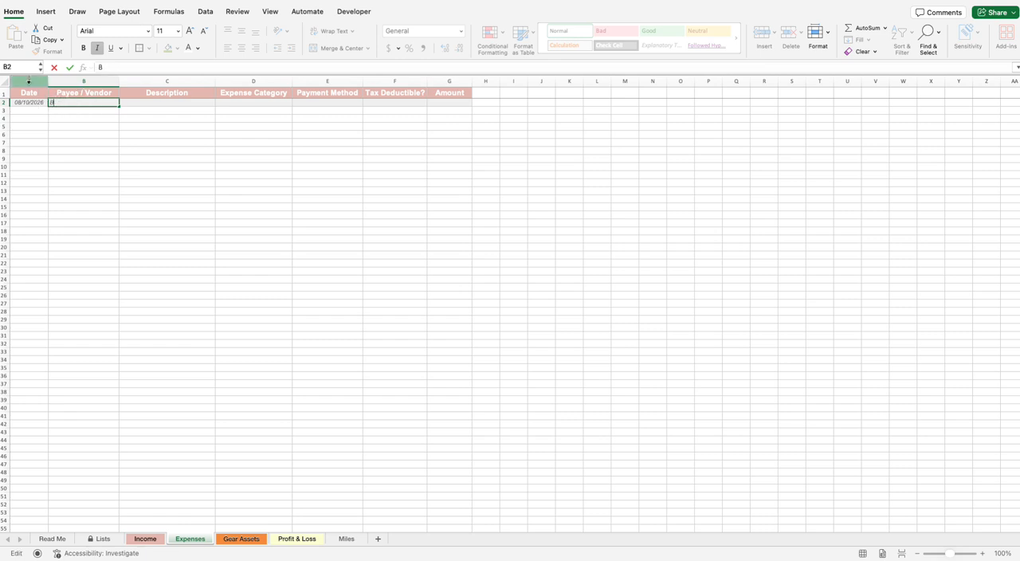
pyautogui.click(208, 103)
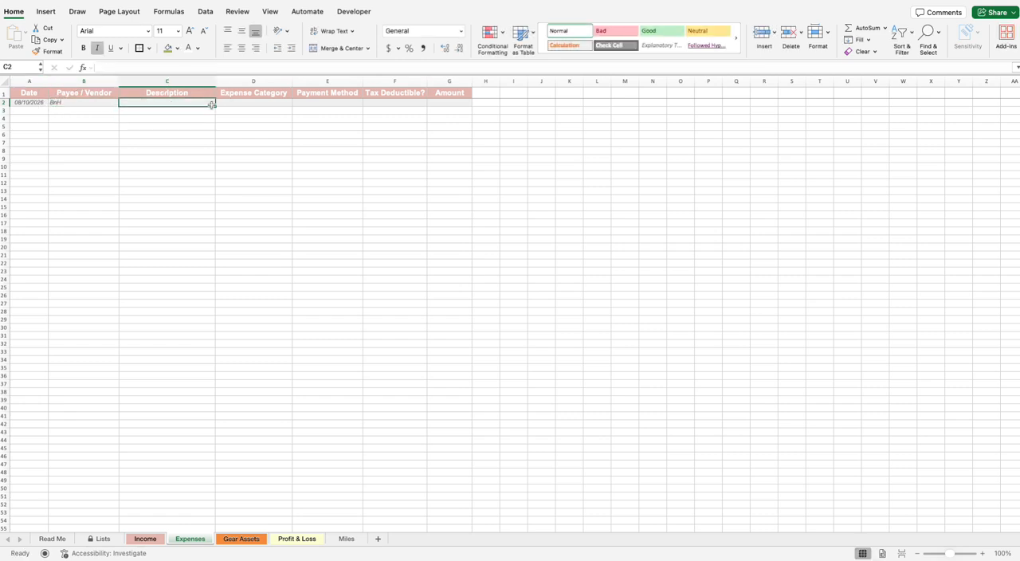
pyautogui.write('New')
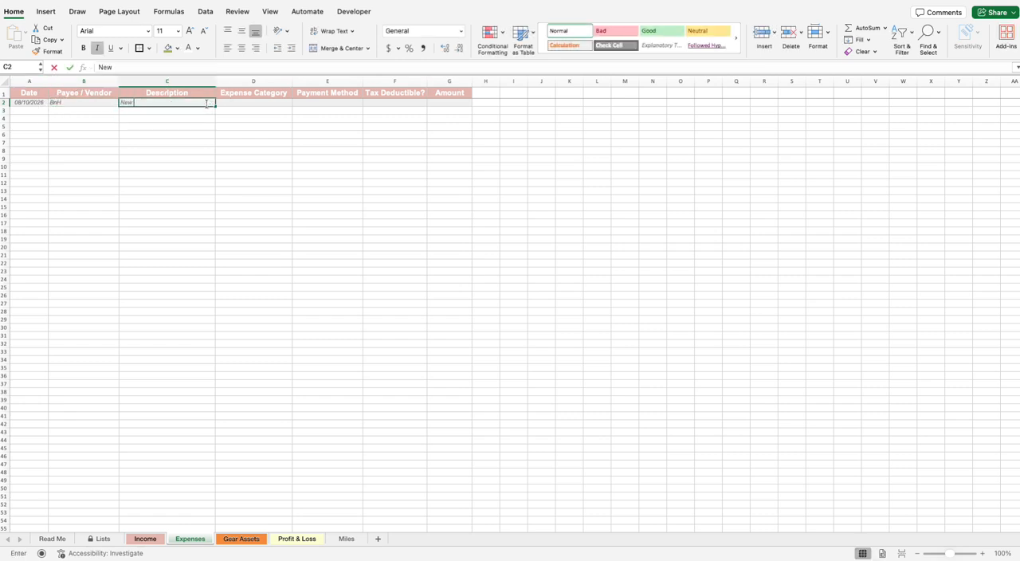
pyautogui.write(' Camera')
pyautogui.click(219, 82)
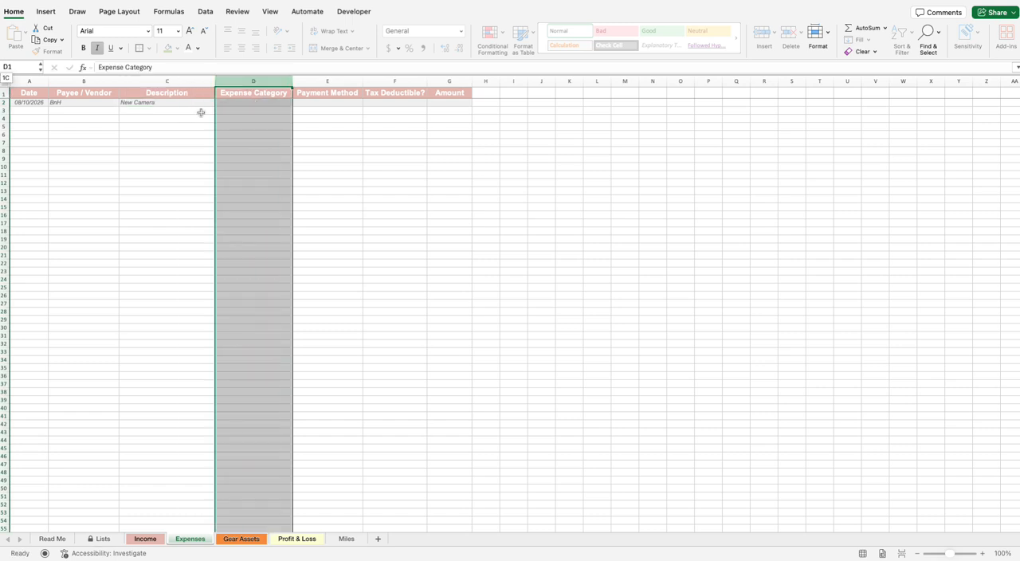
pyautogui.click(200, 117)
pyautogui.click(200, 103)
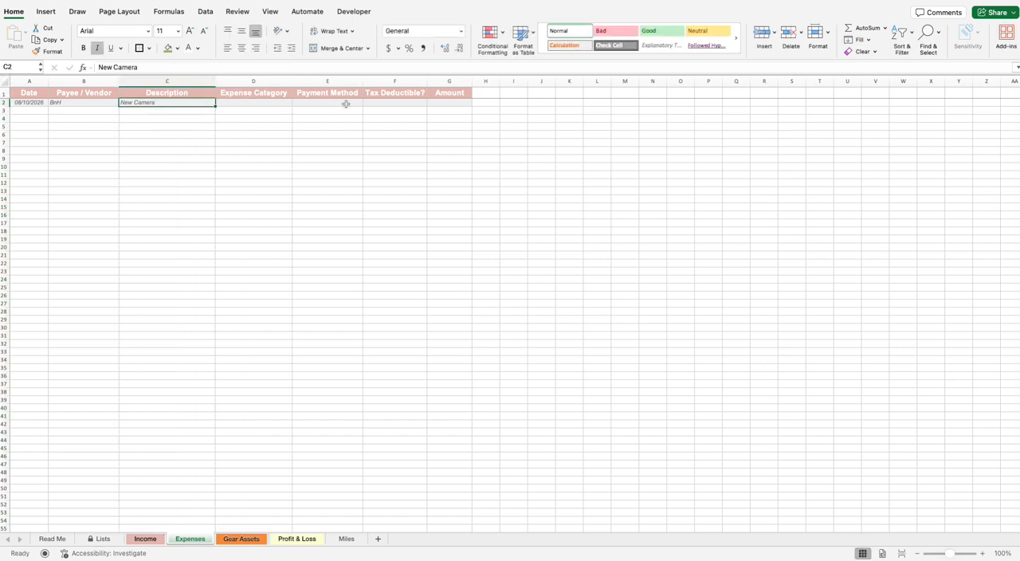
# Step: Set the camera expense's category to Equipment / Gear and its payment method to Credit Card
pyautogui.click(289, 103)
pyautogui.click(295, 105)
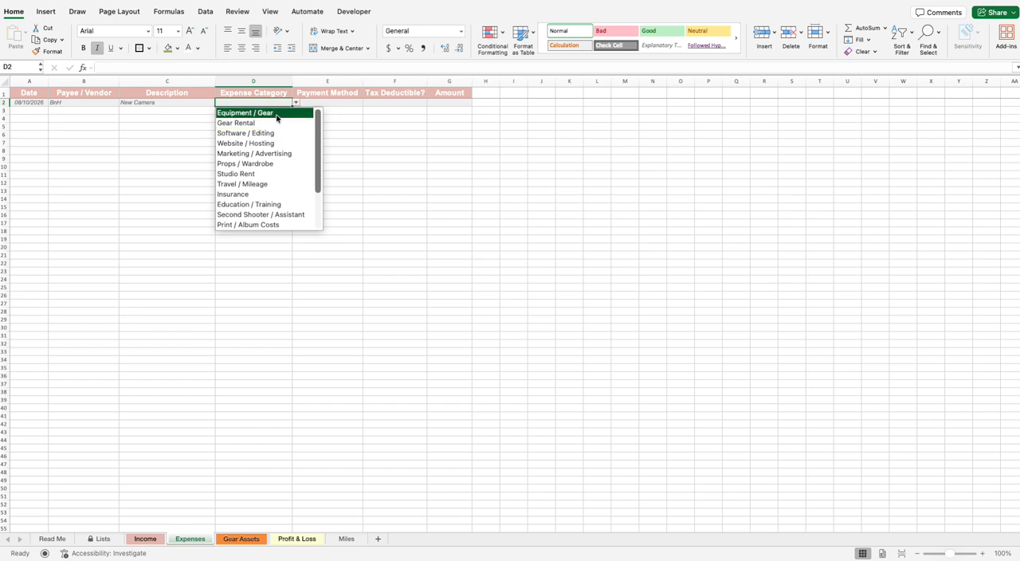
pyautogui.click(277, 118)
pyautogui.click(345, 103)
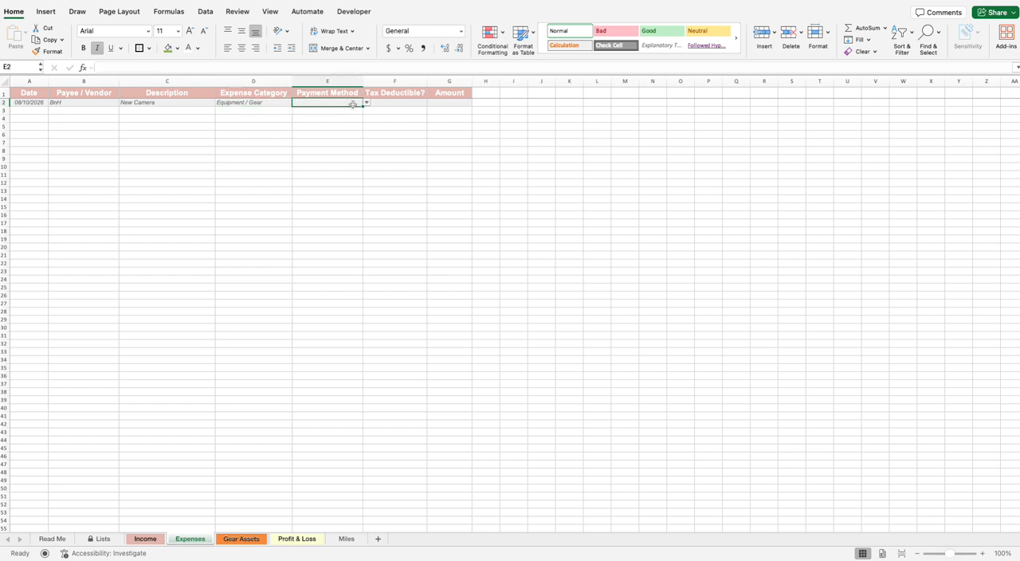
pyautogui.click(366, 103)
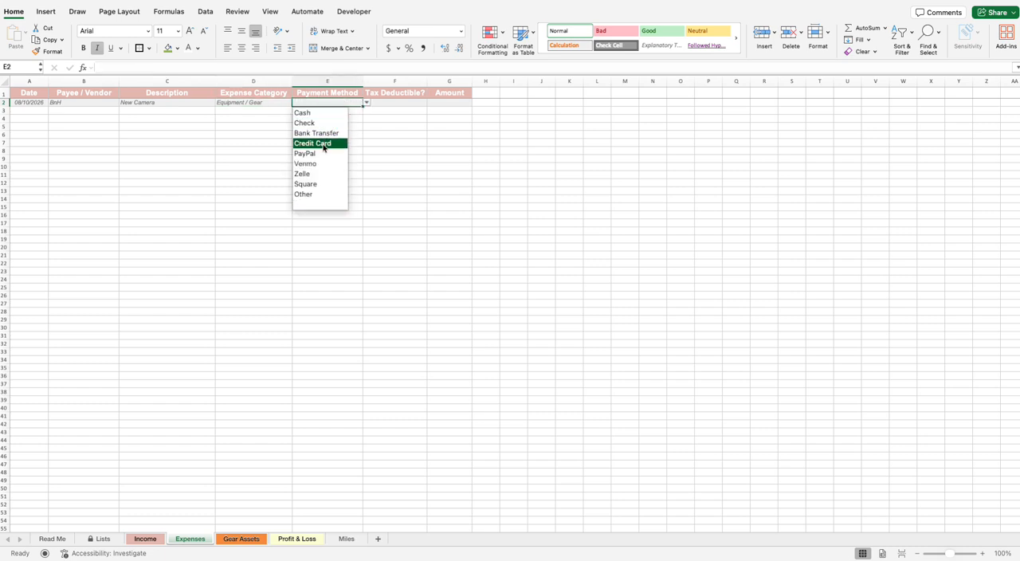
pyautogui.click(330, 143)
# Step: Mark the camera expense as tax deductible with Yes and enter an amount of 5000
pyautogui.click(409, 96)
pyautogui.click(408, 102)
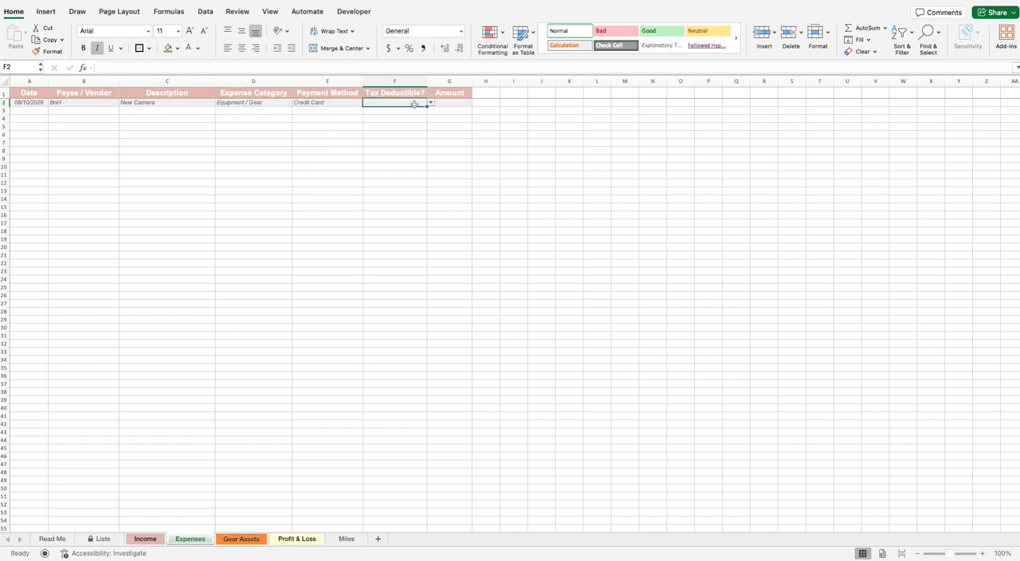
pyautogui.click(430, 103)
pyautogui.click(371, 113)
pyautogui.click(455, 104)
pyautogui.write('5000')
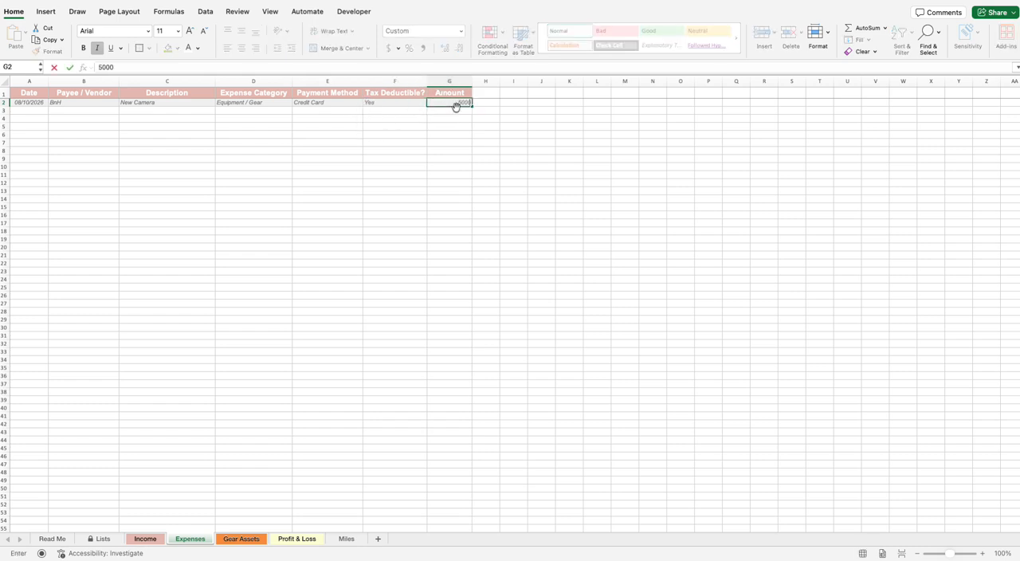
pyautogui.click(462, 118)
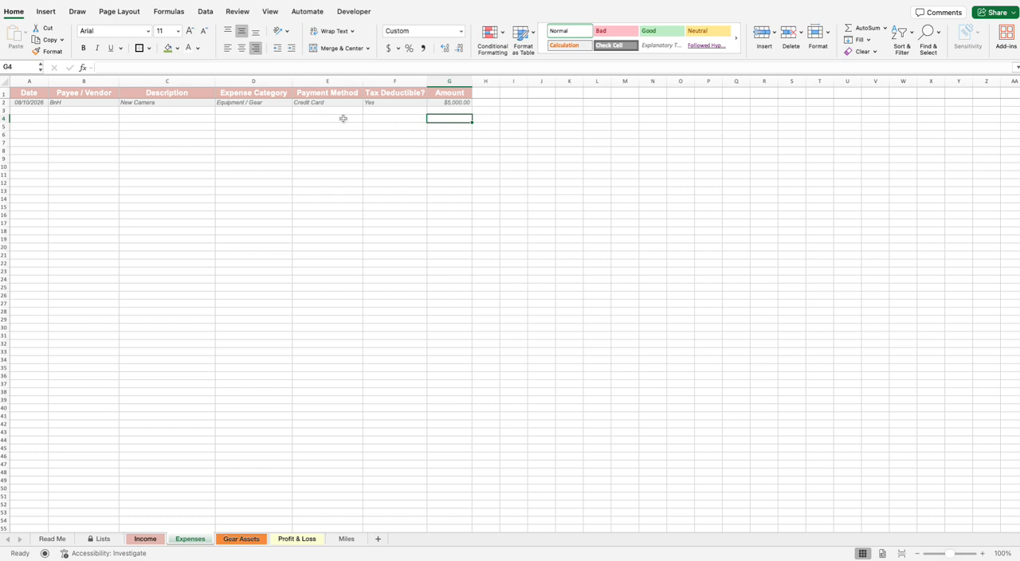
pyautogui.click(471, 101)
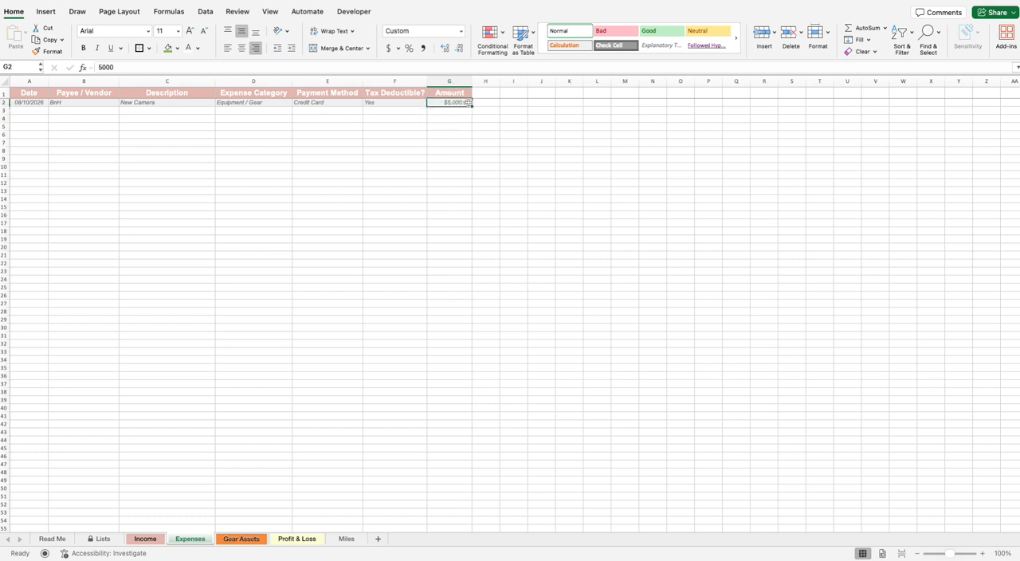
# Step: Compare the first empty row of the Gear Assets sheet with the camera entry on the Expenses sheet
pyautogui.click(240, 540)
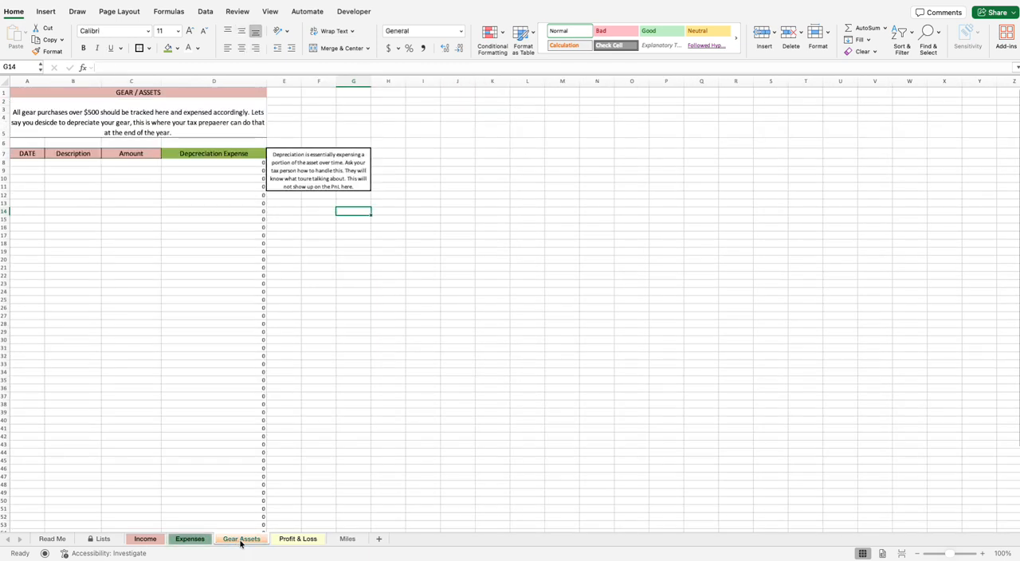
pyautogui.click(38, 163)
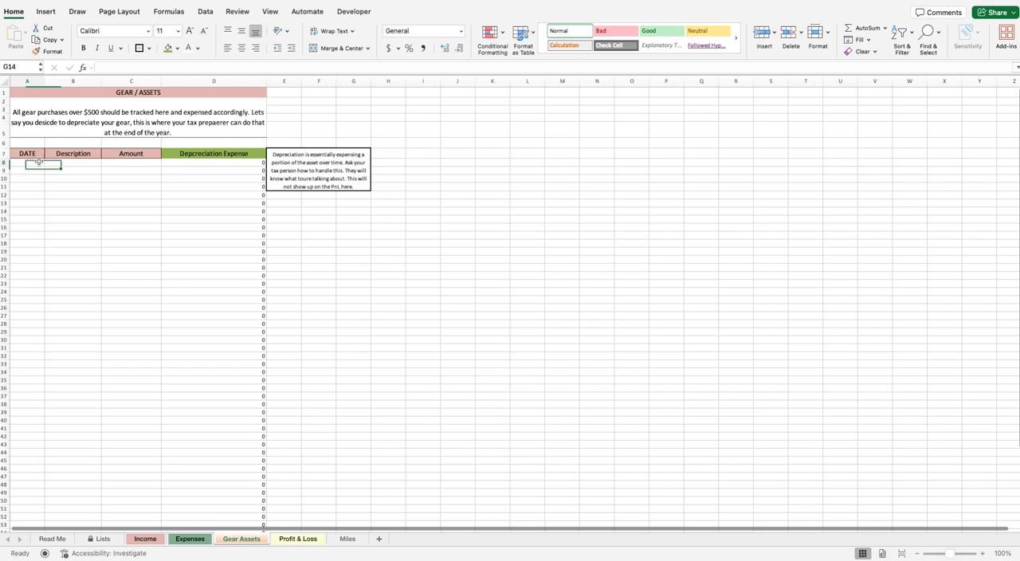
pyautogui.moveTo(38, 162); pyautogui.dragTo(218, 163)
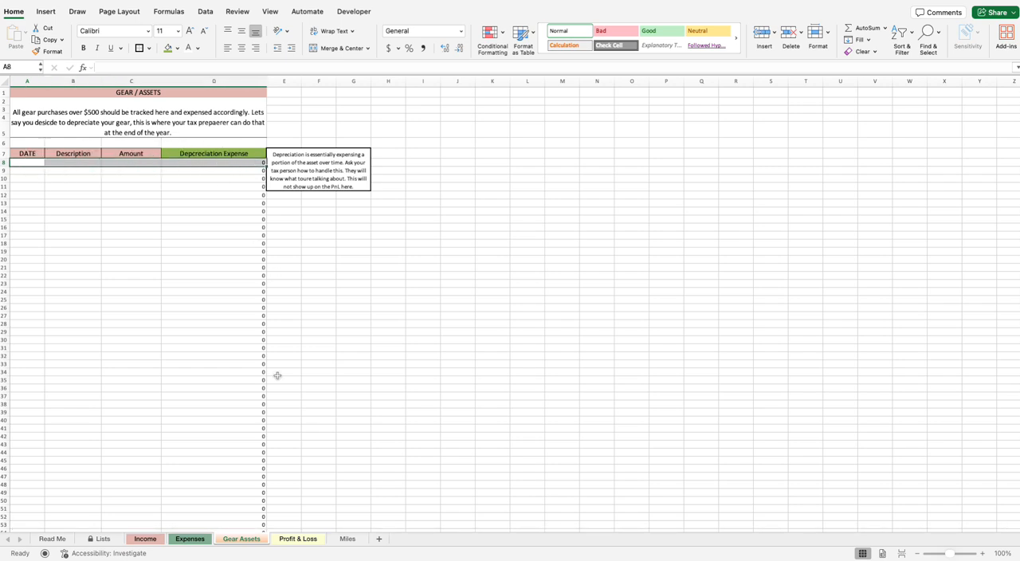
pyautogui.click(189, 539)
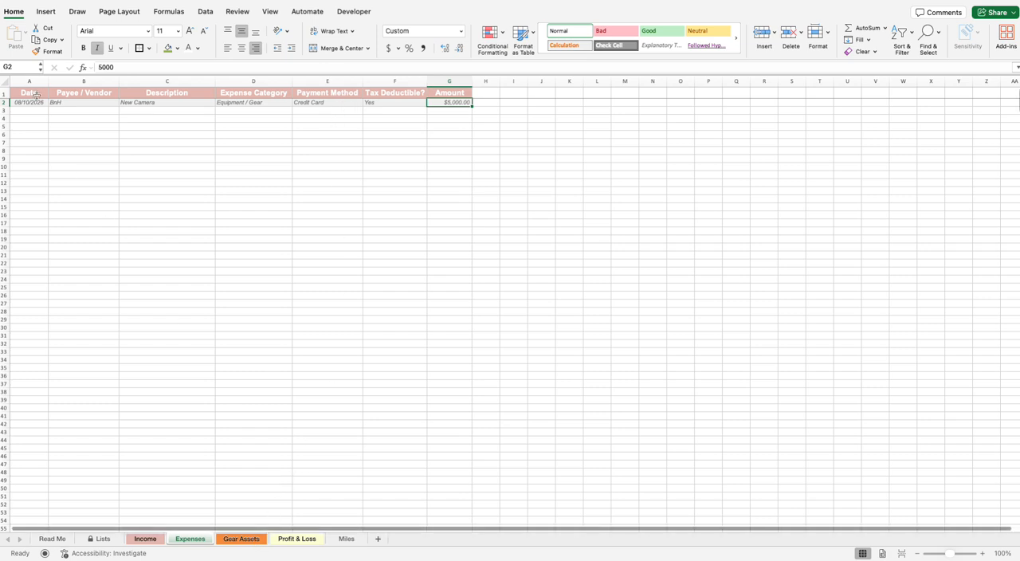
pyautogui.moveTo(32, 104); pyautogui.dragTo(451, 102)
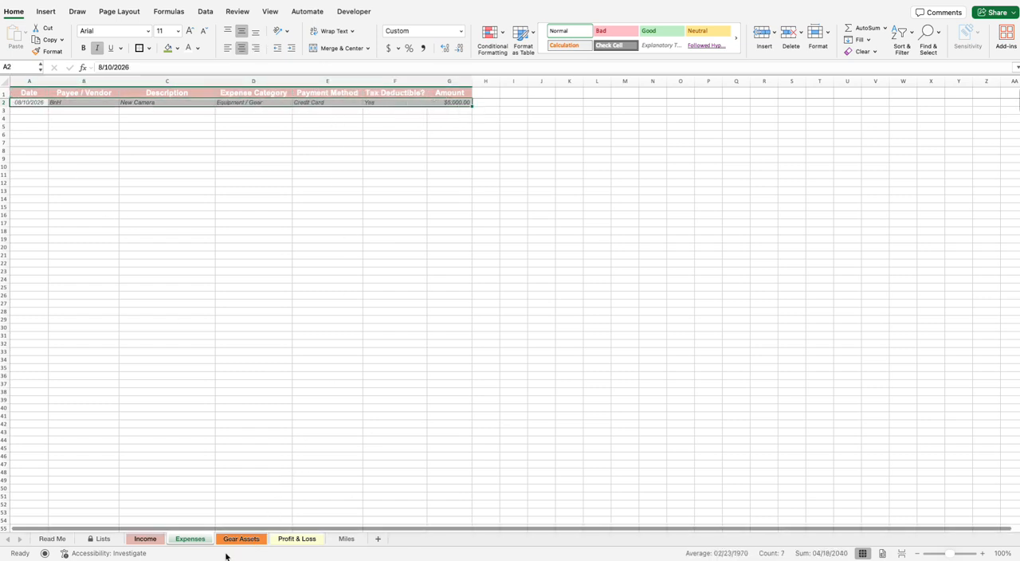
pyautogui.click(231, 541)
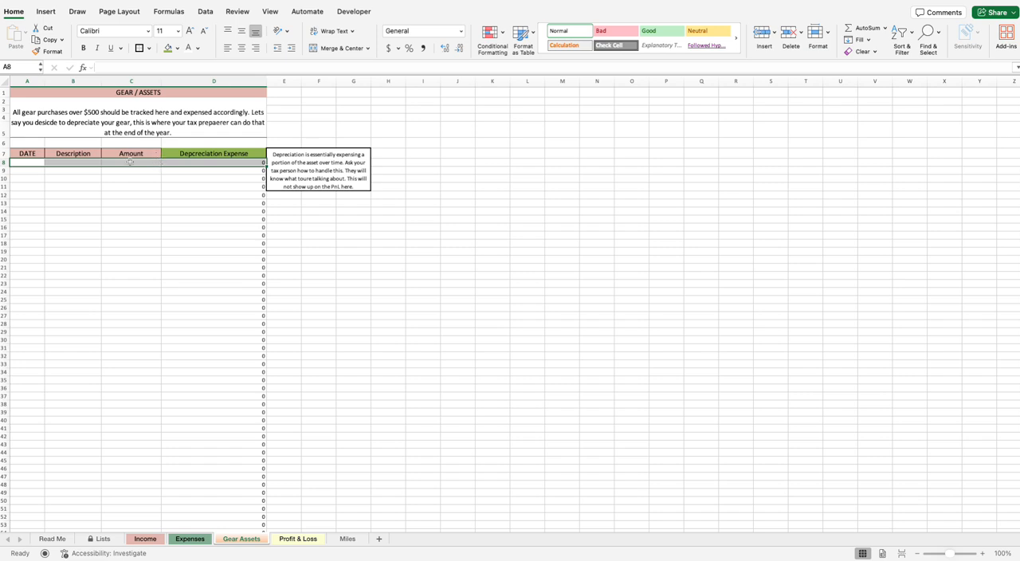
pyautogui.click(38, 163)
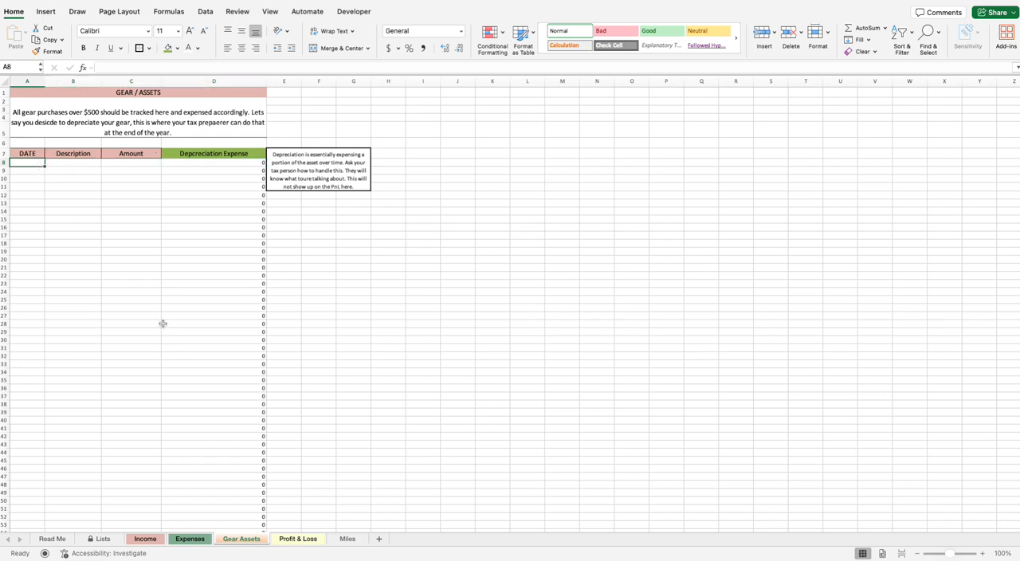
pyautogui.click(190, 539)
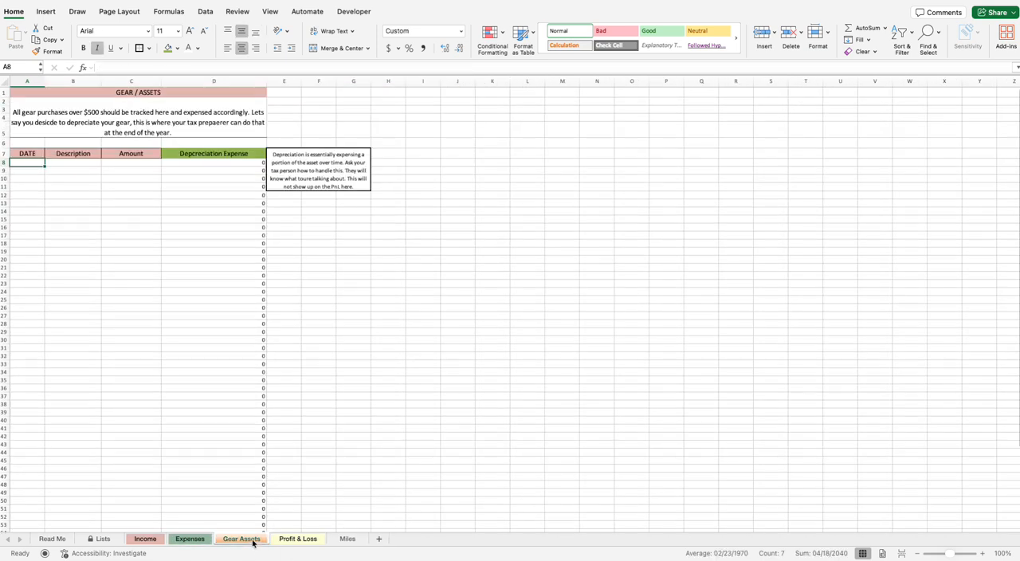
# Step: Record a Camera dated 08/10/2026 with an amount of 5000 on the Gear Assets sheet and inspect its depreciation expense
pyautogui.click(252, 540)
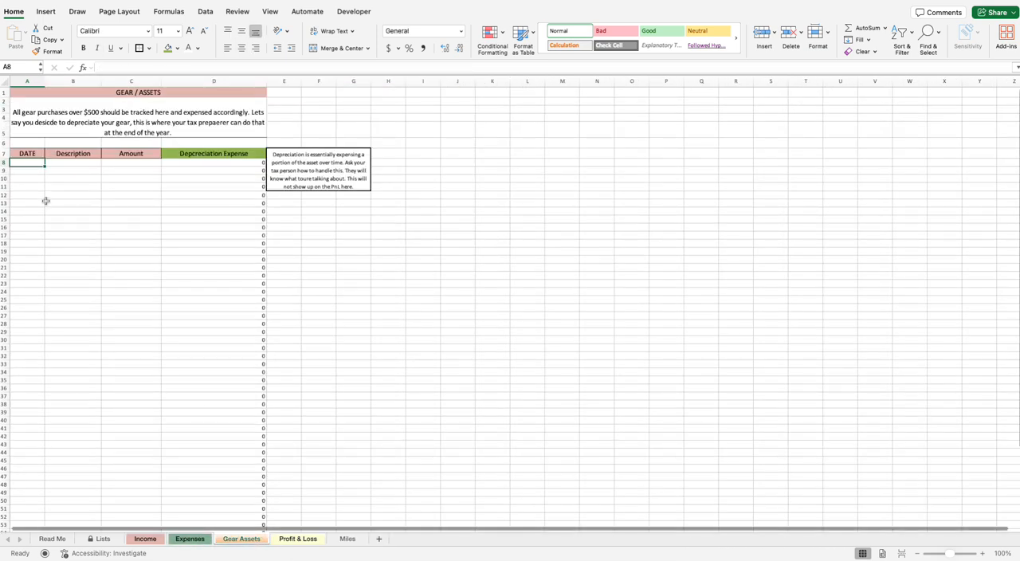
pyautogui.write('08/10')
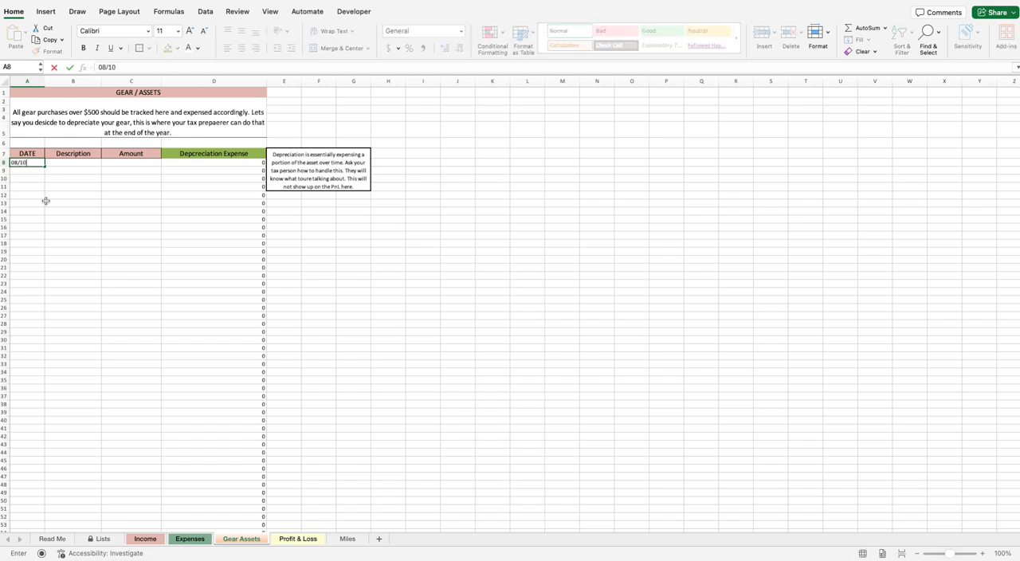
pyautogui.write('/2026')
pyautogui.click(67, 162)
pyautogui.write('Camera')
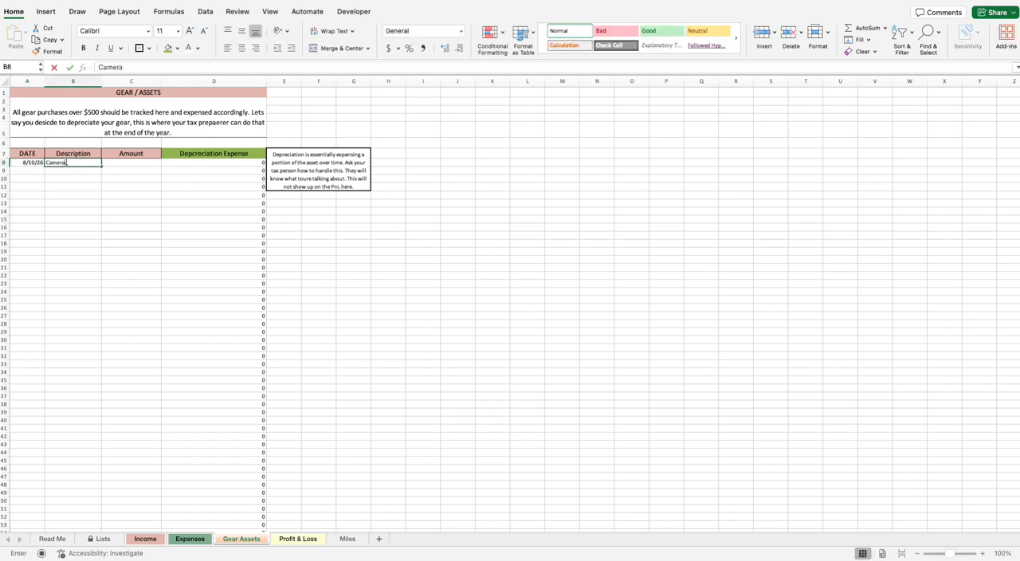
pyautogui.click(105, 164)
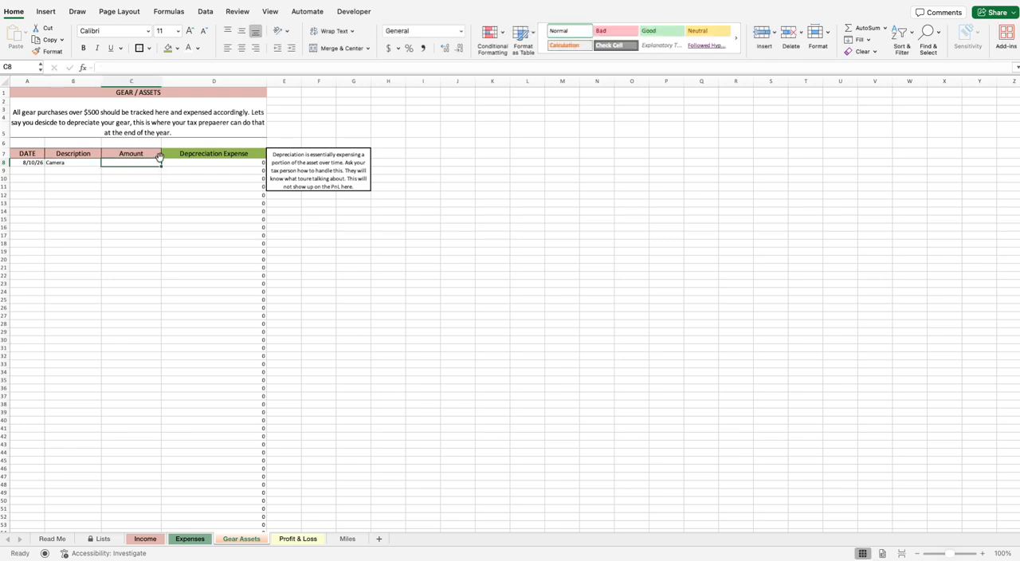
pyautogui.write('5000')
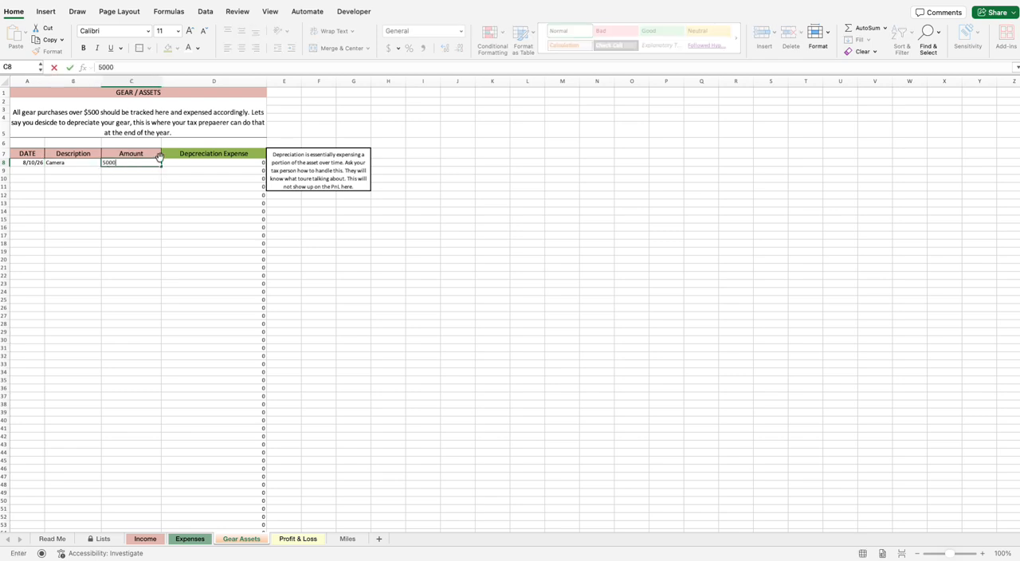
pyautogui.click(312, 219)
pyautogui.click(248, 167)
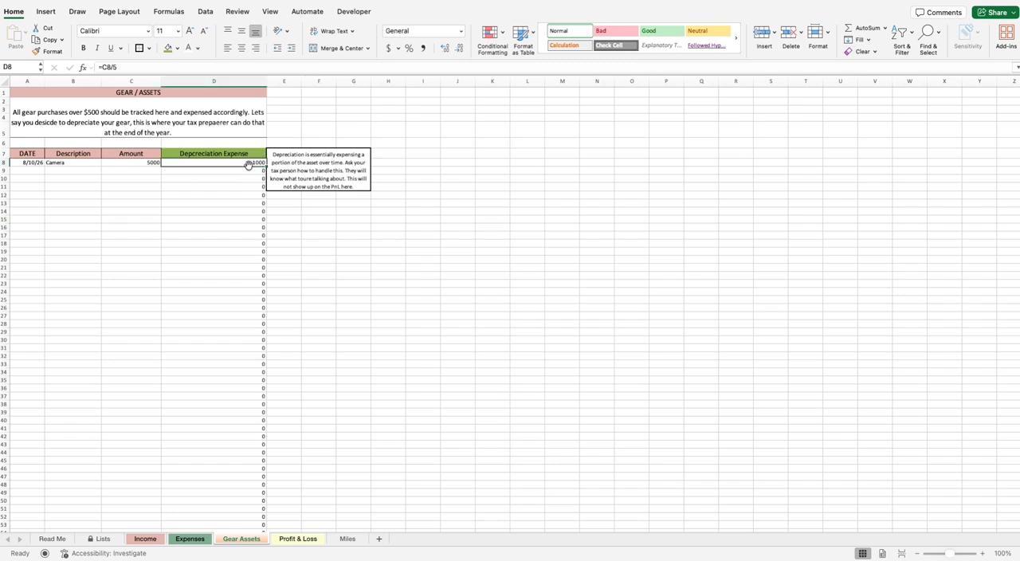
# Step: Enlarge the text in cells A8 to D27 of the Gear Assets sheet to font size 14
pyautogui.moveTo(243, 162); pyautogui.dragTo(34, 162)
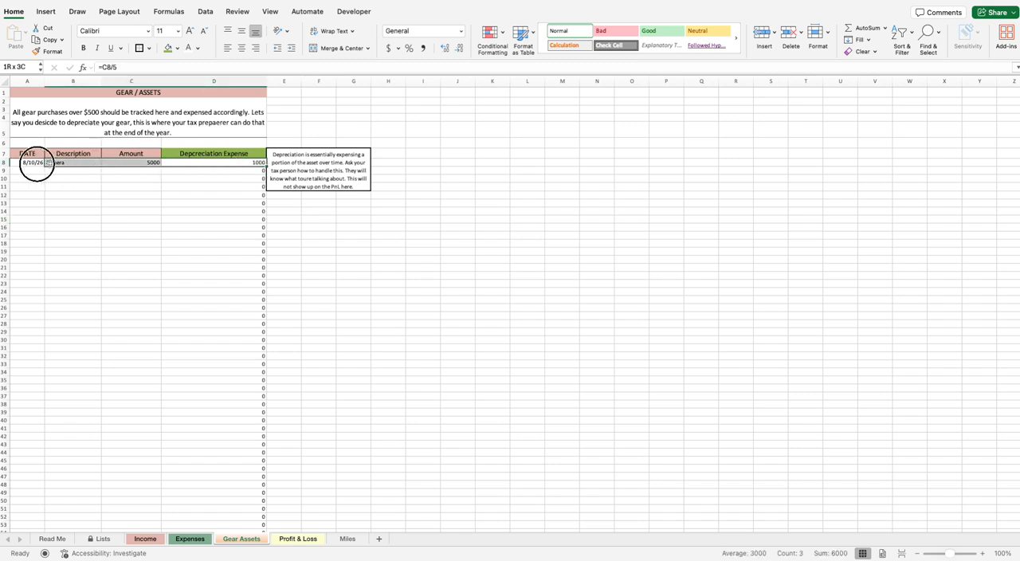
pyautogui.click(17, 171)
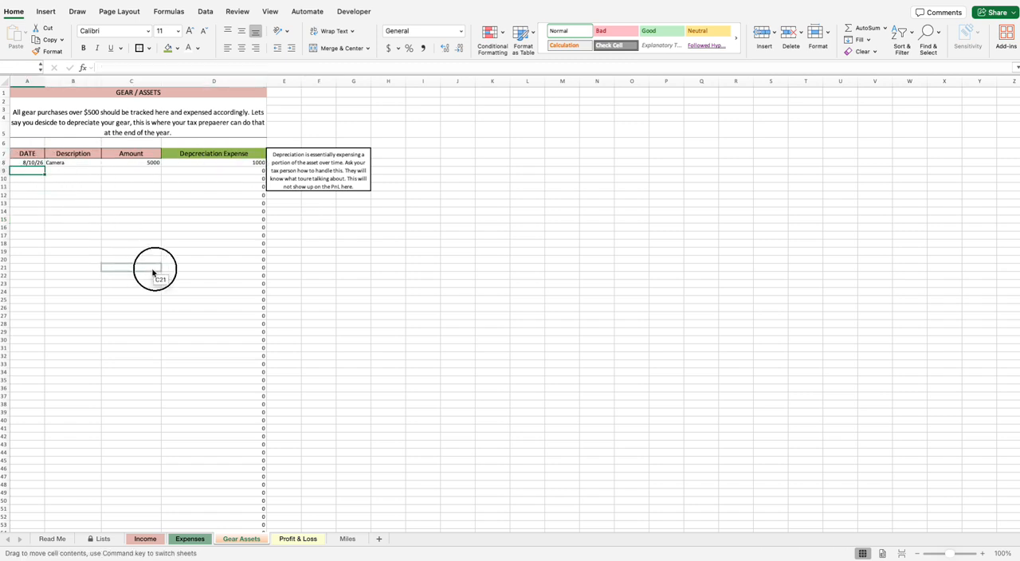
pyautogui.moveTo(26, 162); pyautogui.dragTo(209, 313)
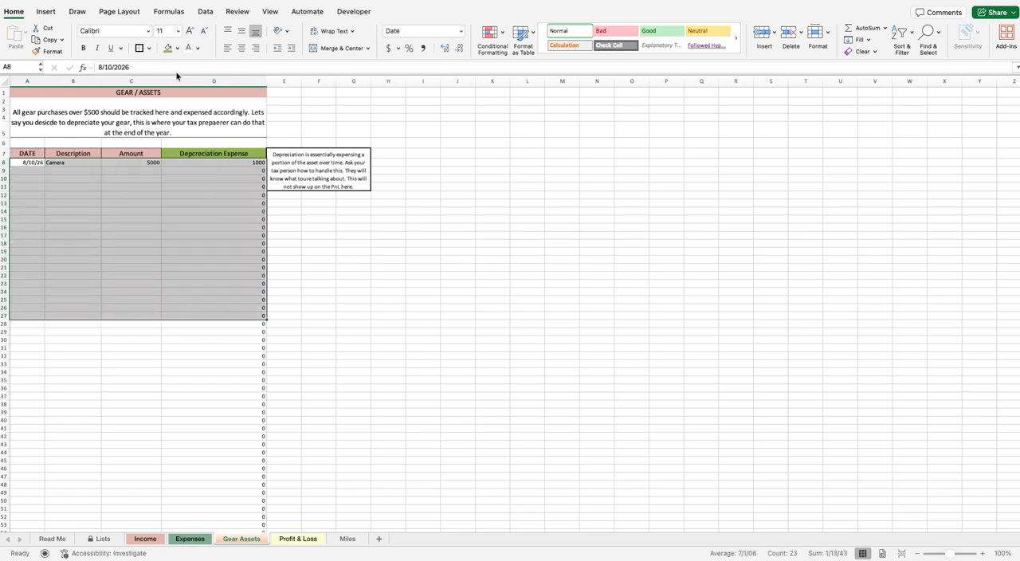
pyautogui.click(188, 30)
pyautogui.click(350, 307)
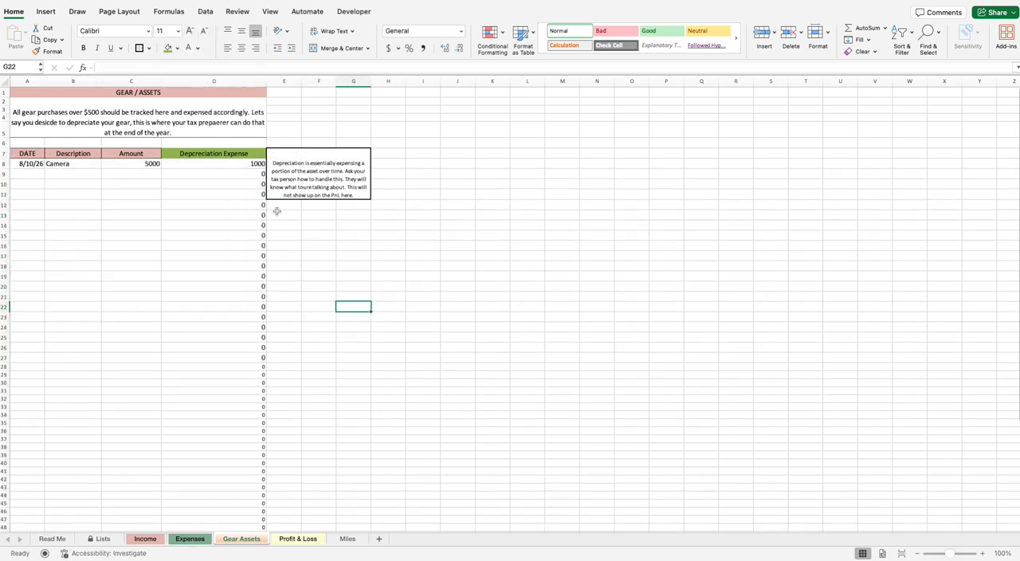
# Step: Examine the camera row on the Gear Assets sheet, comparing its amount with its depreciation expense formula
pyautogui.click(257, 165)
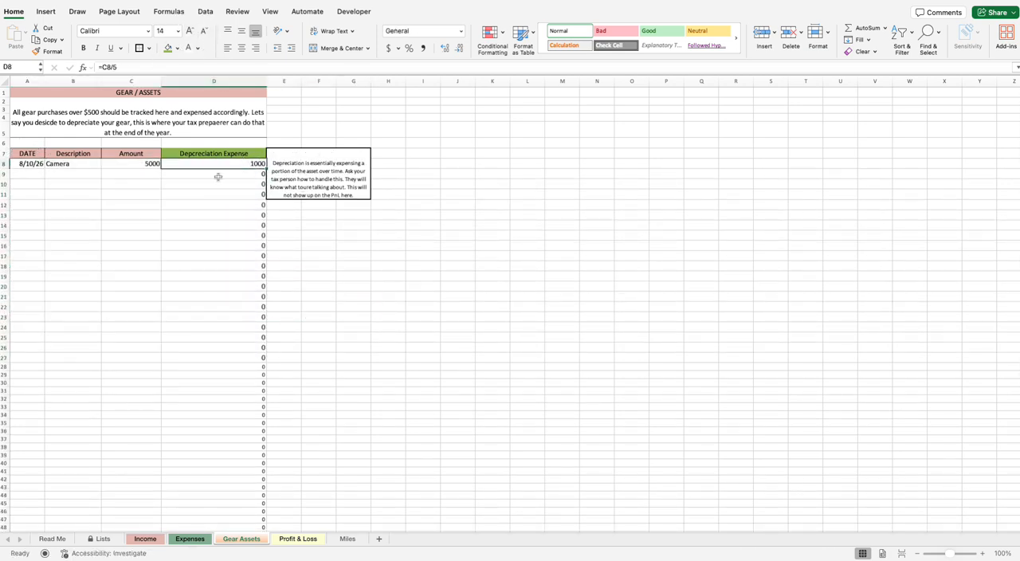
pyautogui.click(127, 166)
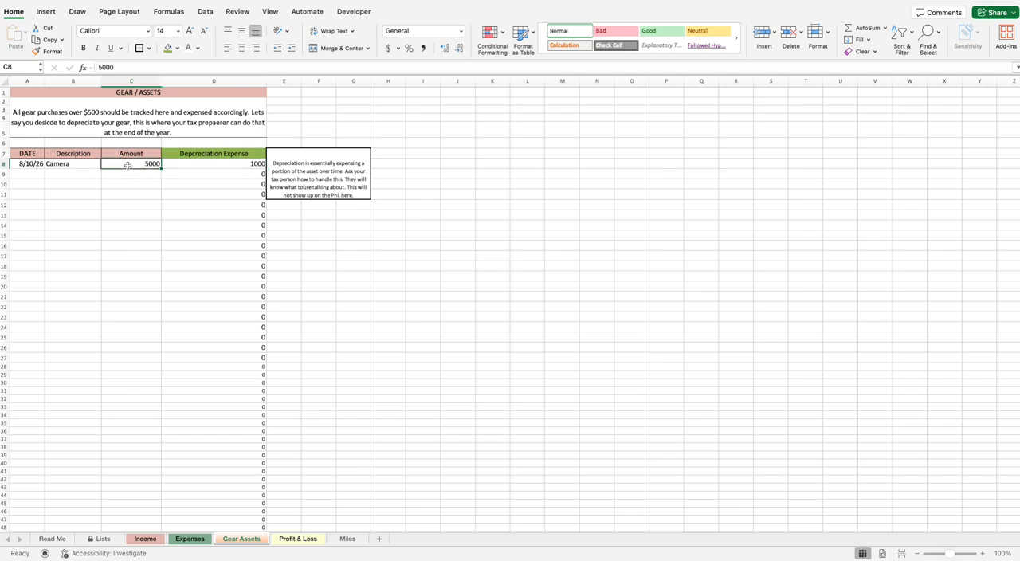
pyautogui.click(246, 165)
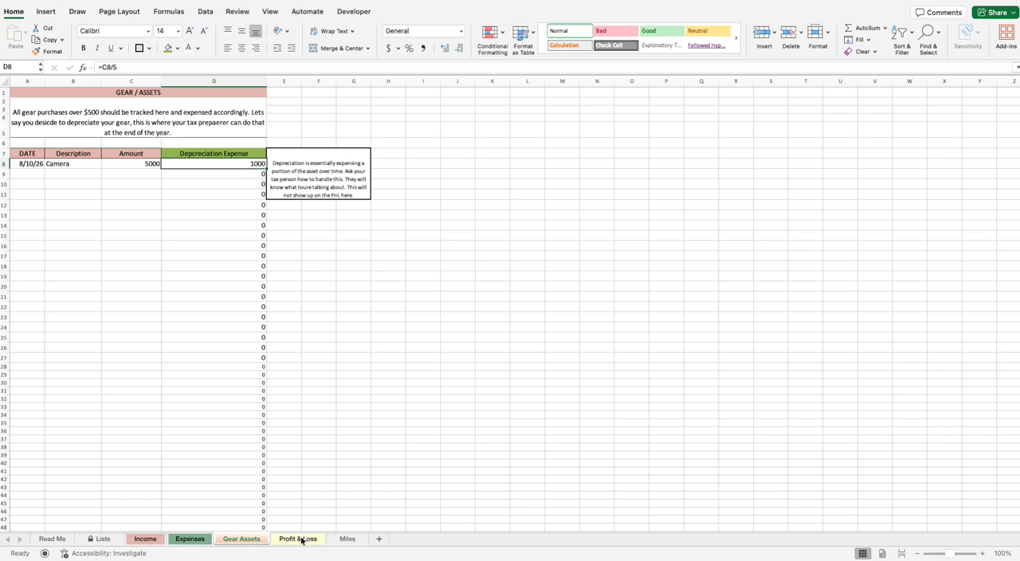
pyautogui.click(144, 164)
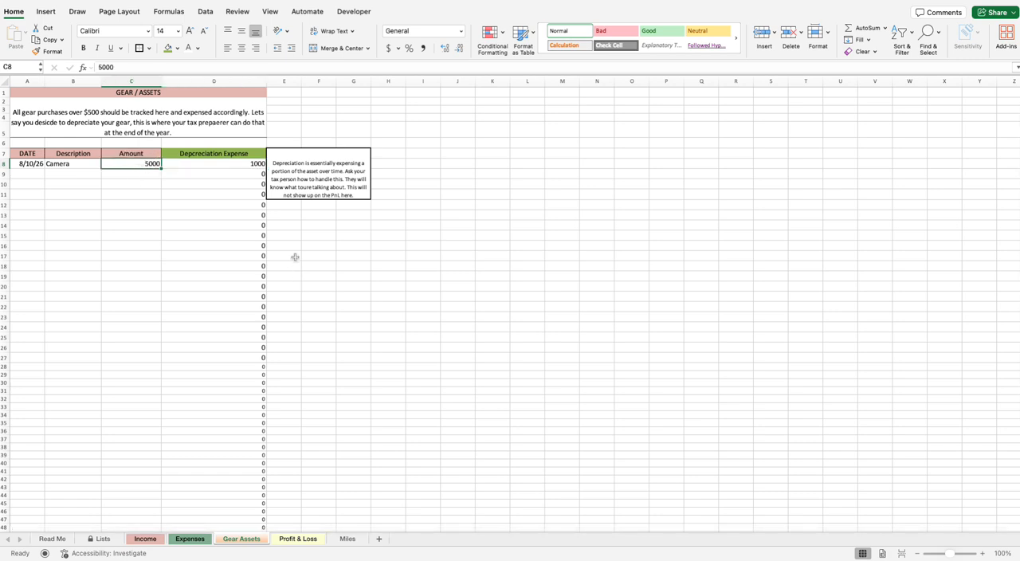
pyautogui.moveTo(37, 166); pyautogui.dragTo(192, 172)
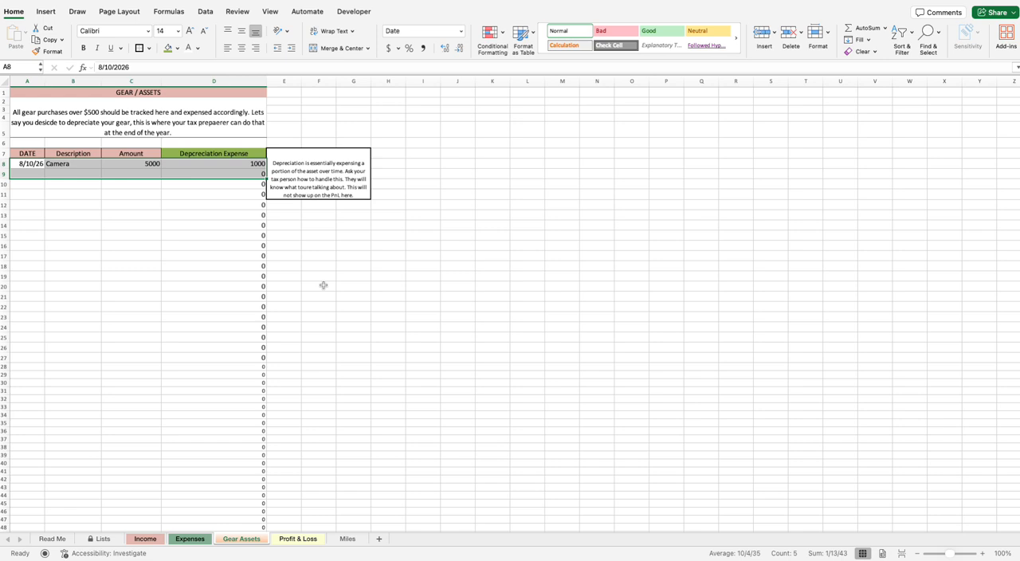
# Step: Compare the Profit & Loss, Income and Expenses sheets with the camera's depreciation expense on the Gear Assets sheet
pyautogui.click(316, 539)
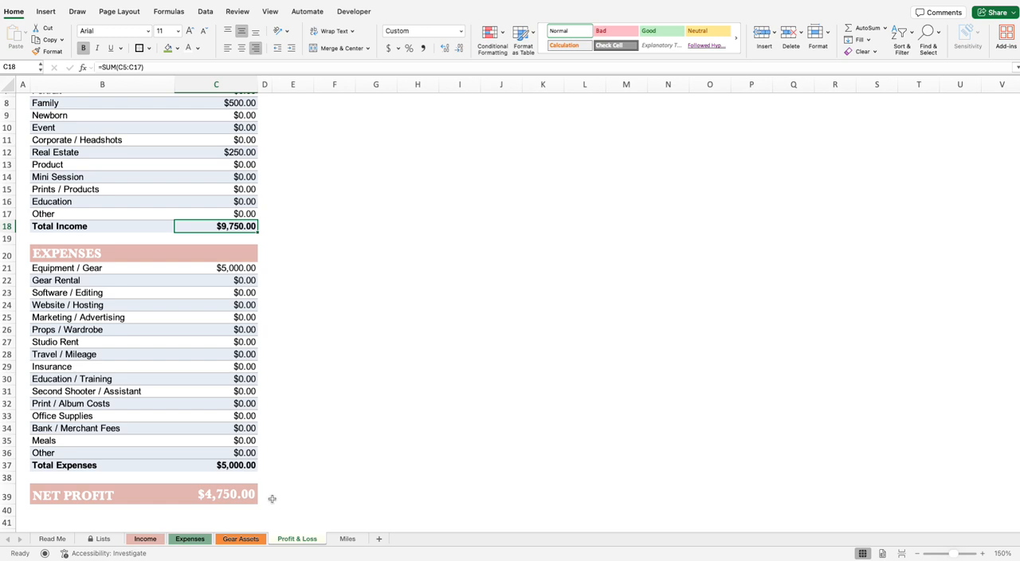
pyautogui.click(146, 539)
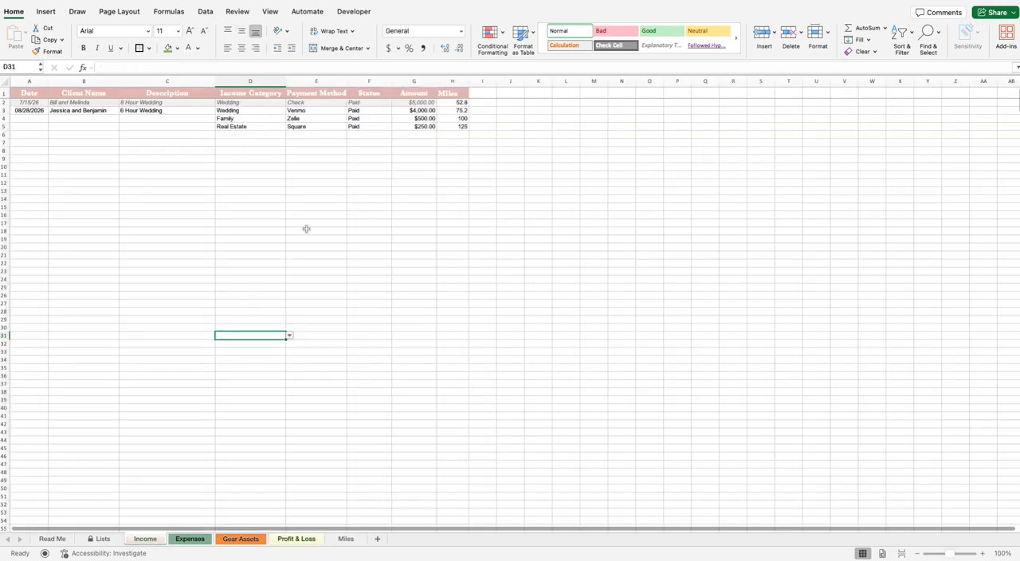
pyautogui.click(284, 542)
pyautogui.click(240, 542)
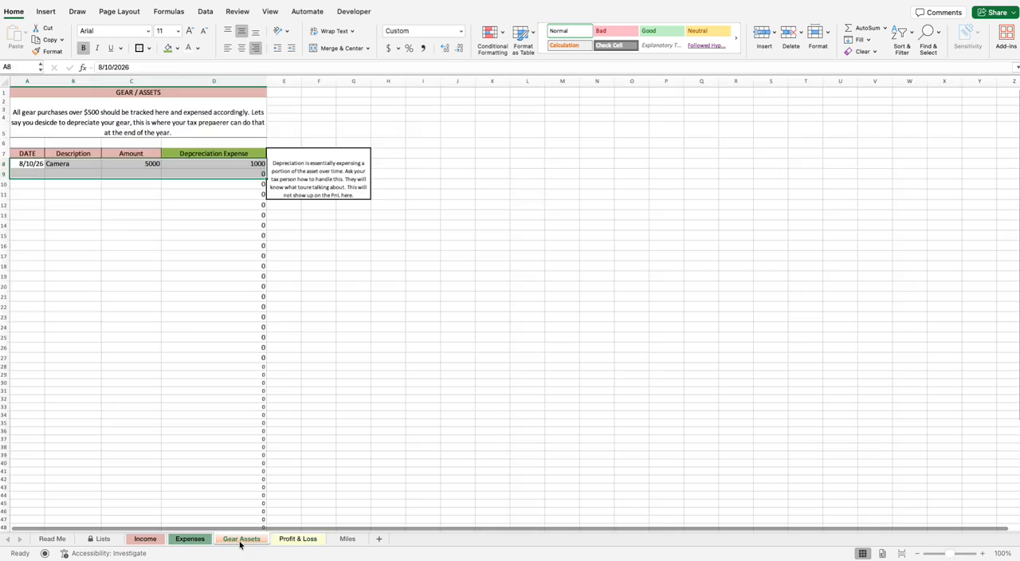
pyautogui.click(188, 539)
pyautogui.click(240, 539)
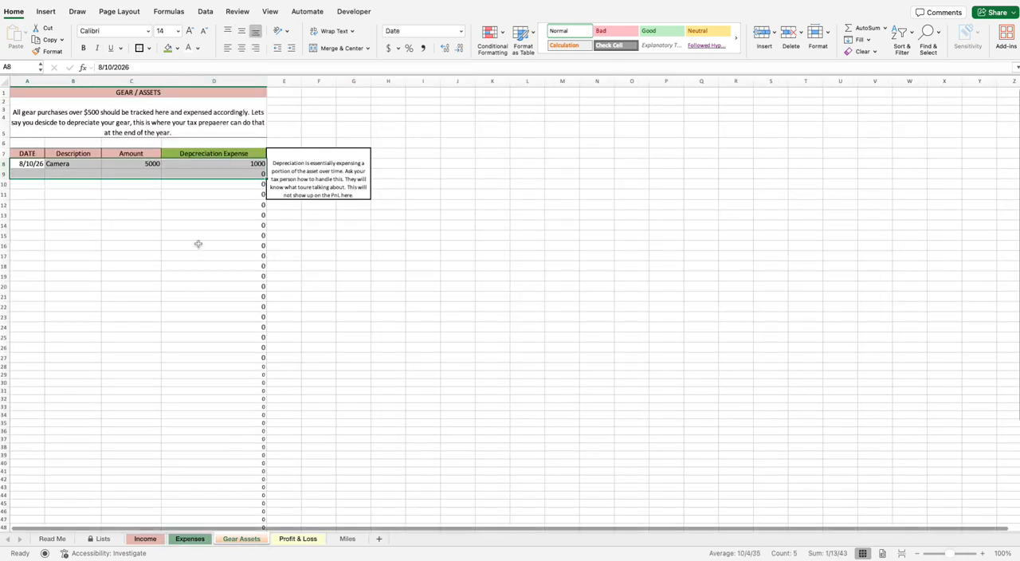
pyautogui.click(222, 163)
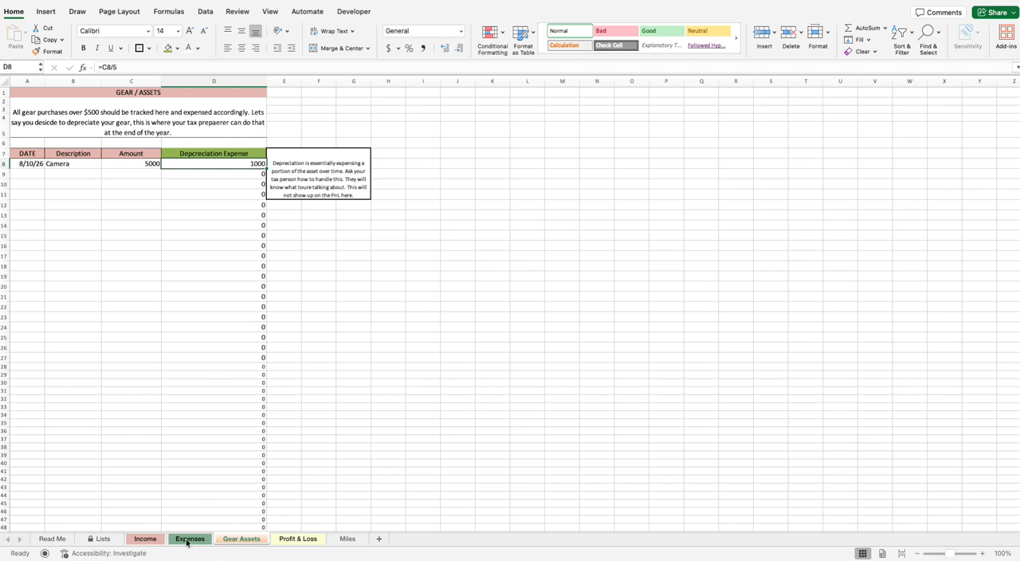
# Step: Review the Income and Expenses sheets, and inspect Total Expenses and Net Profit on the Profit & Loss sheet
pyautogui.click(160, 539)
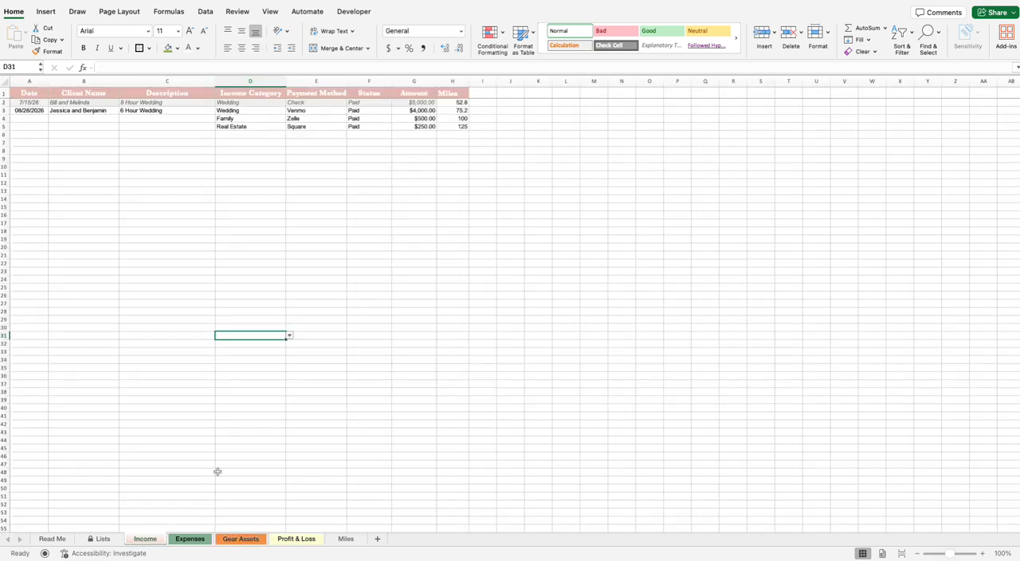
pyautogui.click(203, 540)
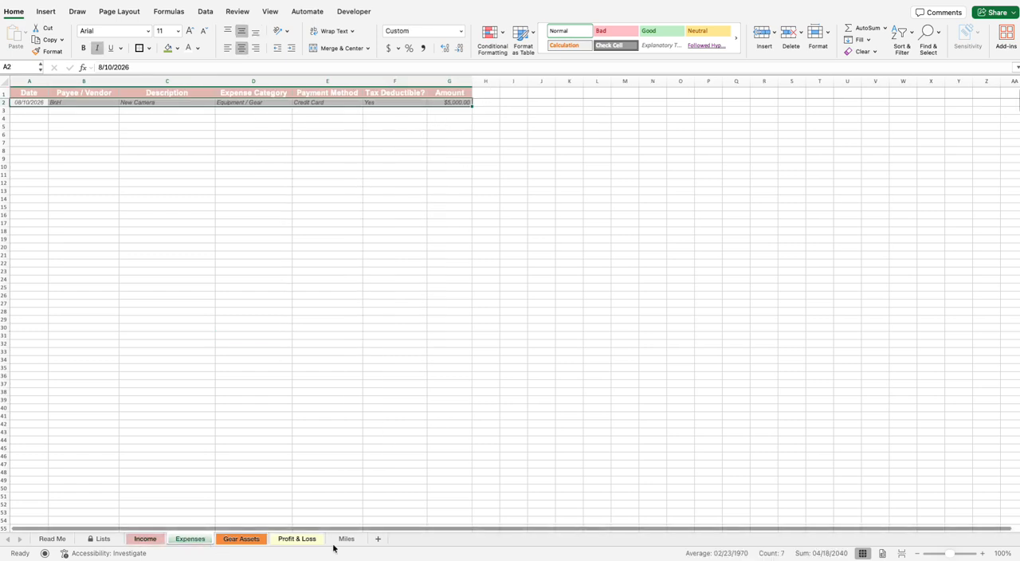
pyautogui.click(297, 539)
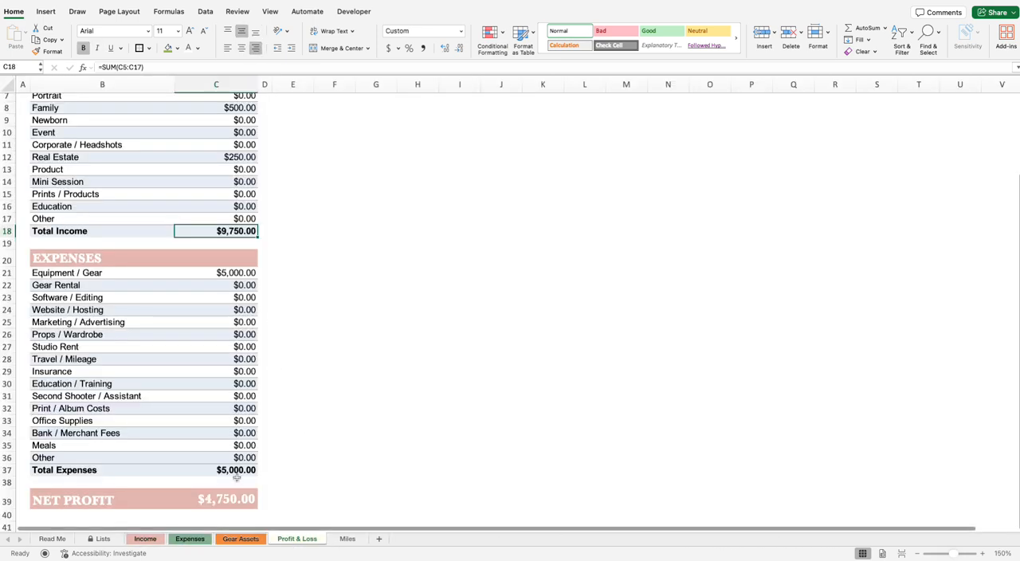
pyautogui.click(237, 471)
pyautogui.click(212, 501)
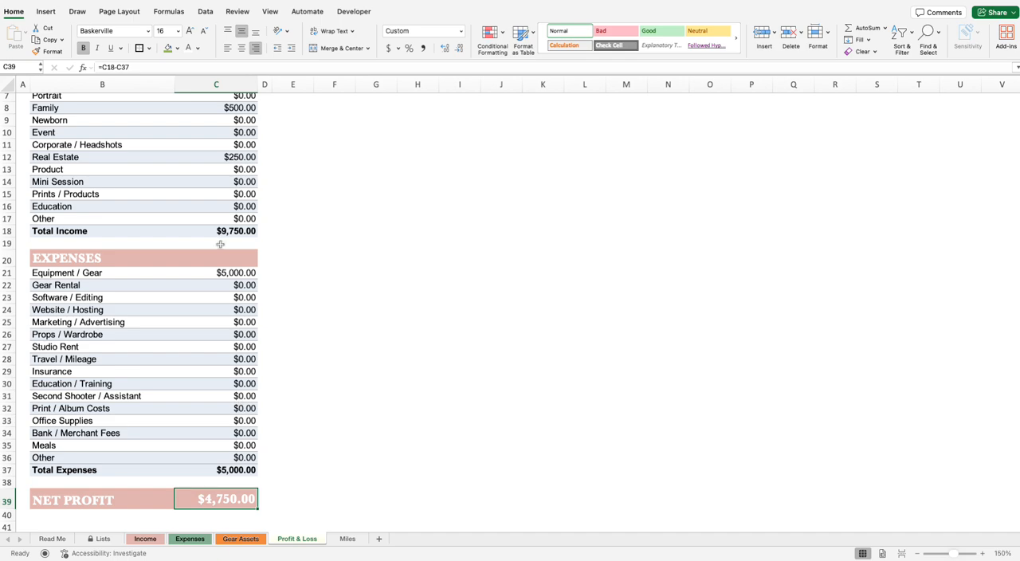
# Step: Add a second expense on the Expenses sheet dated 08/11/2026, with payee Amazon and description Cards
pyautogui.click(190, 540)
pyautogui.click(36, 112)
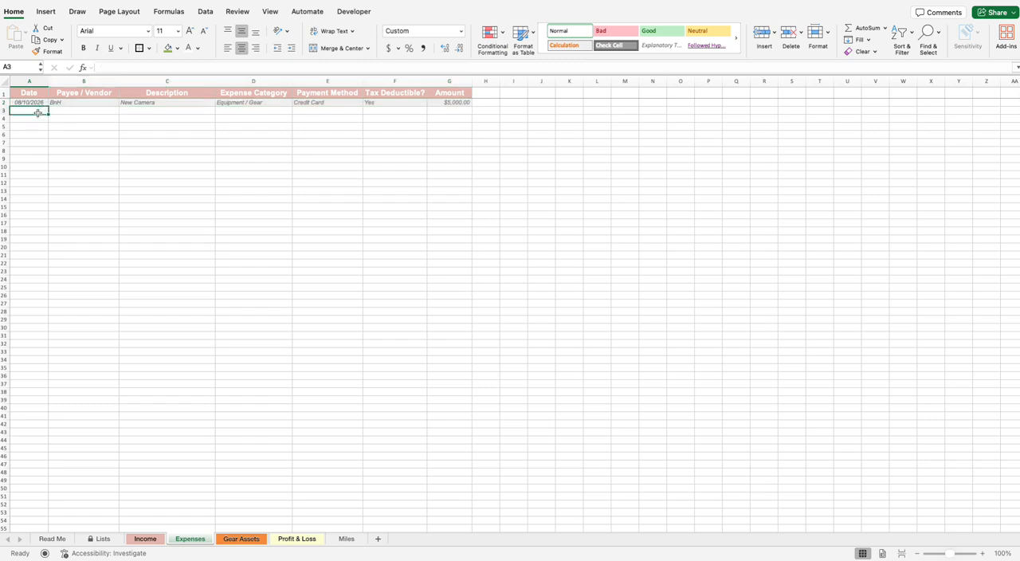
pyautogui.write('08/11')
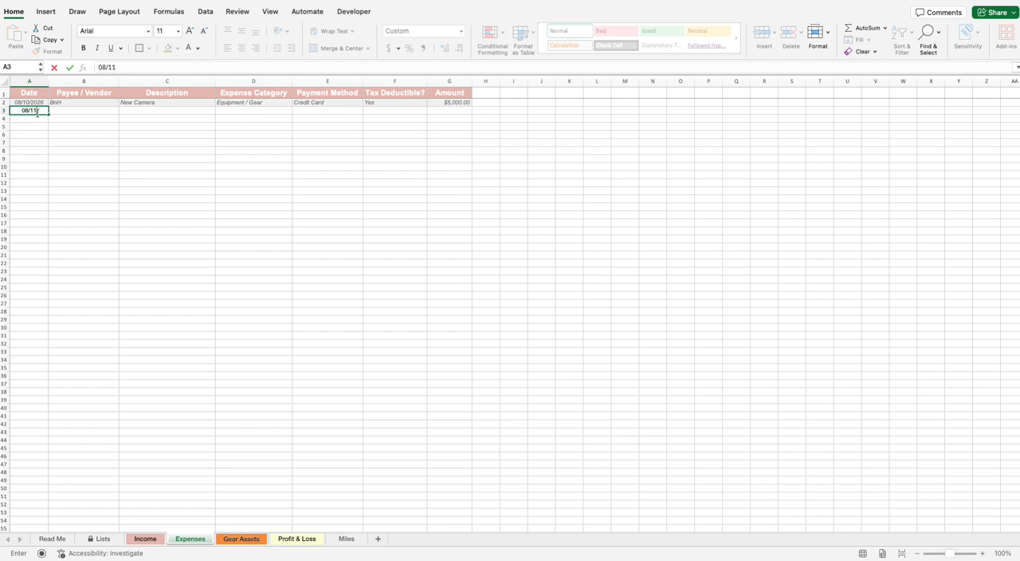
pyautogui.write('/2026')
pyautogui.click(85, 110)
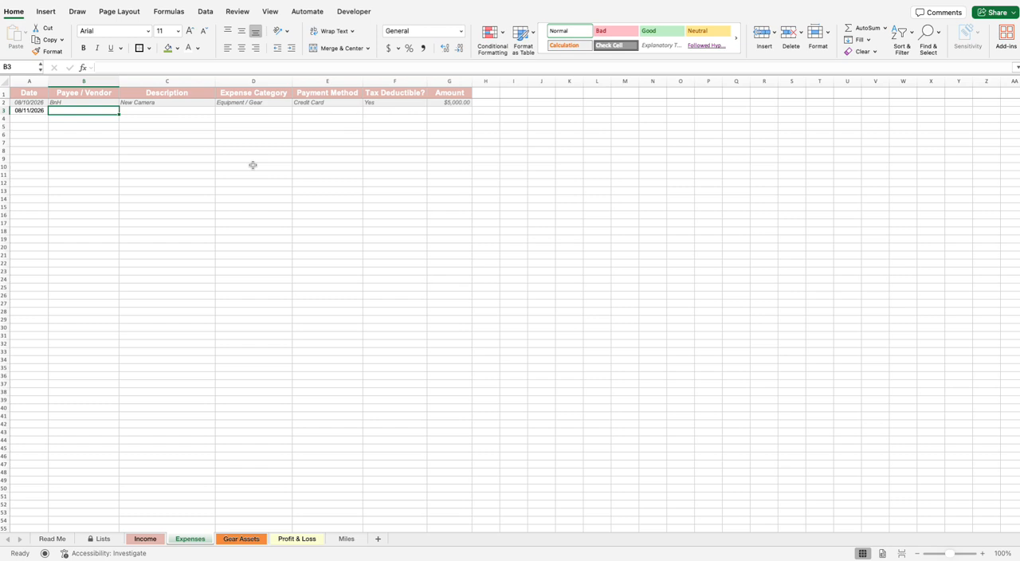
pyautogui.write('Amazon')
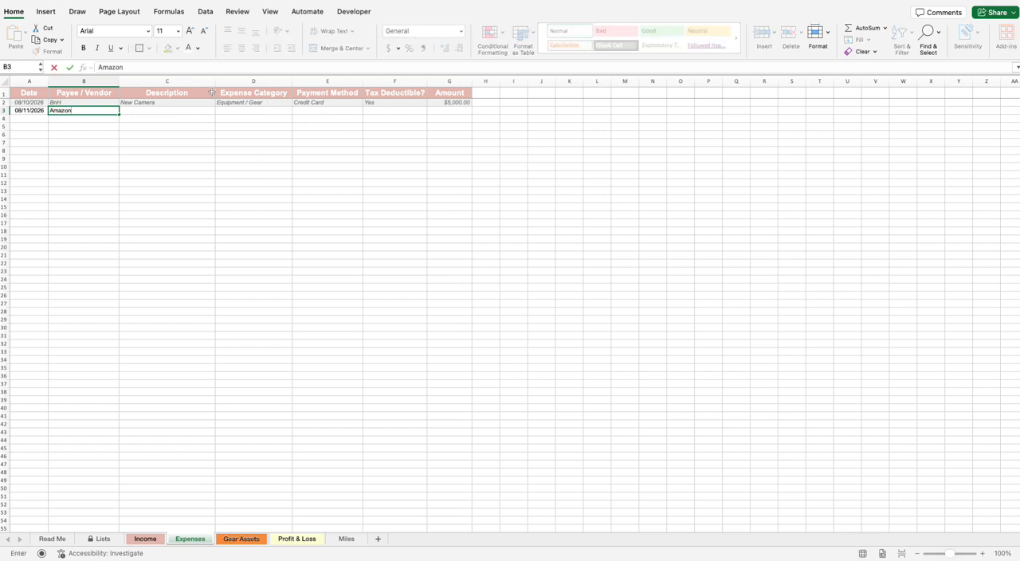
pyautogui.click(200, 111)
pyautogui.write('Ca')
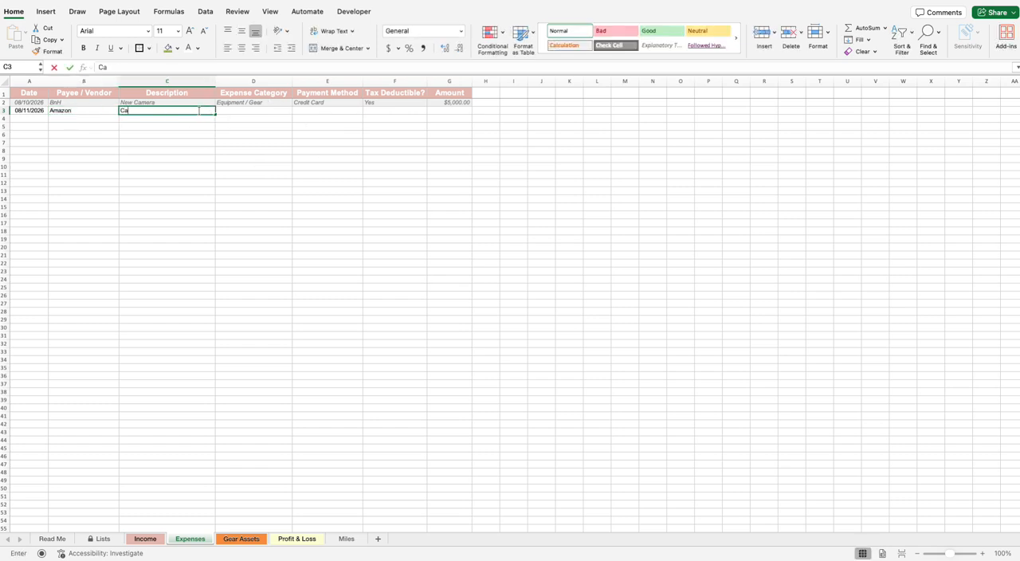
pyautogui.write('rds')
# Step: Set the Cards expense's category to Equipment / Gear and its payment method to Credit Card
pyautogui.click(223, 113)
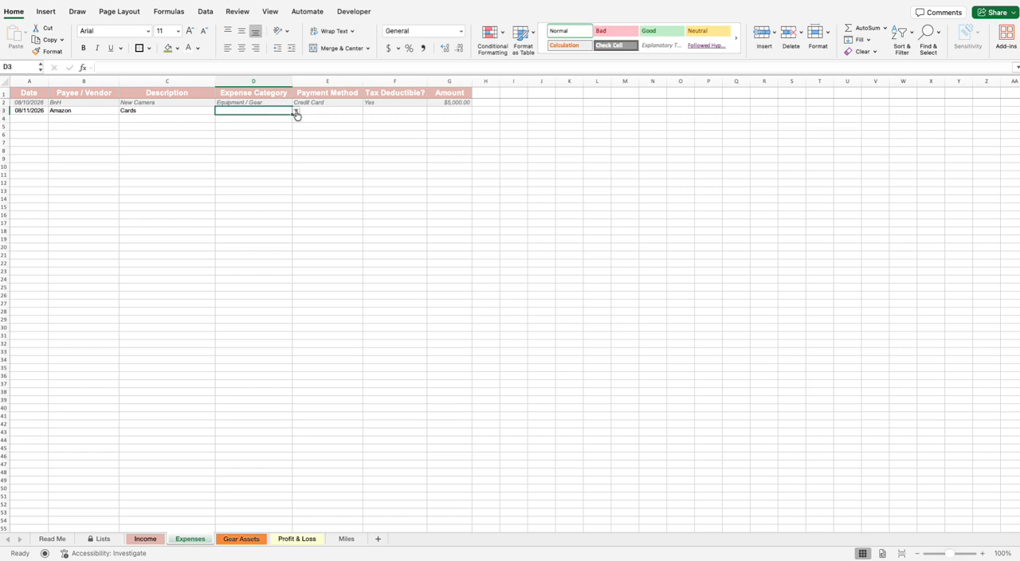
pyautogui.click(295, 113)
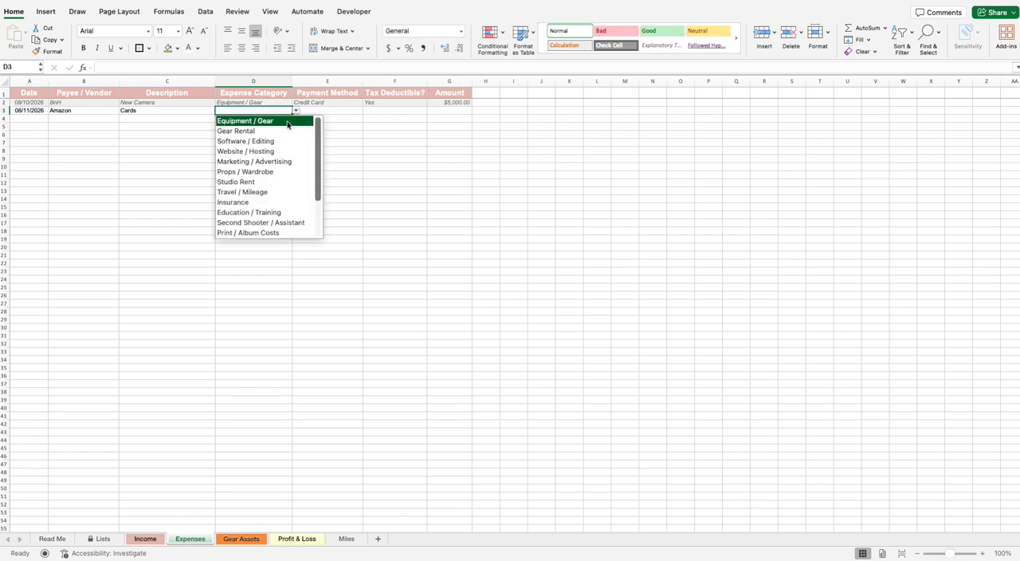
pyautogui.scroll(-1, 282, 194)
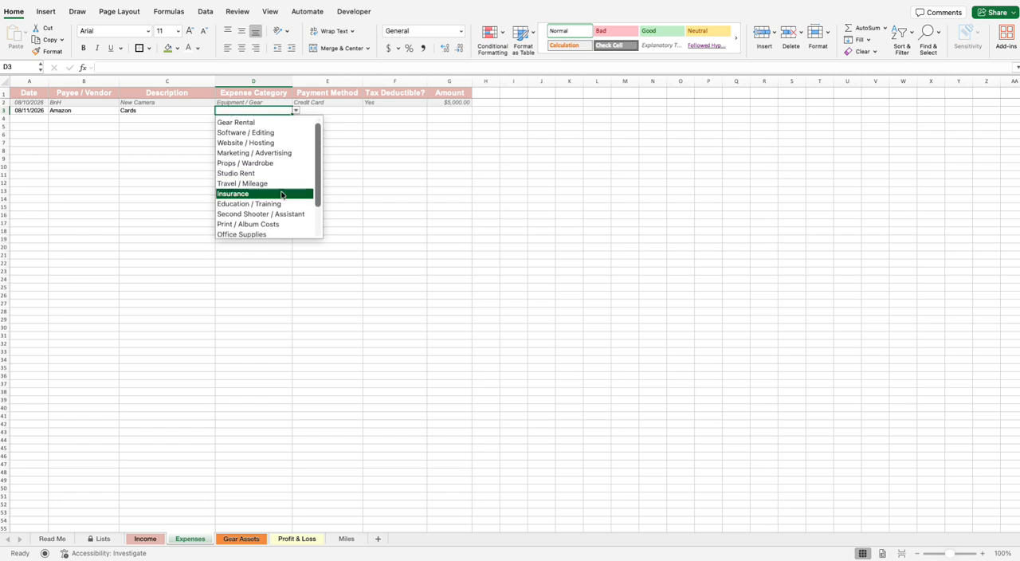
pyautogui.scroll(1, 270, 141)
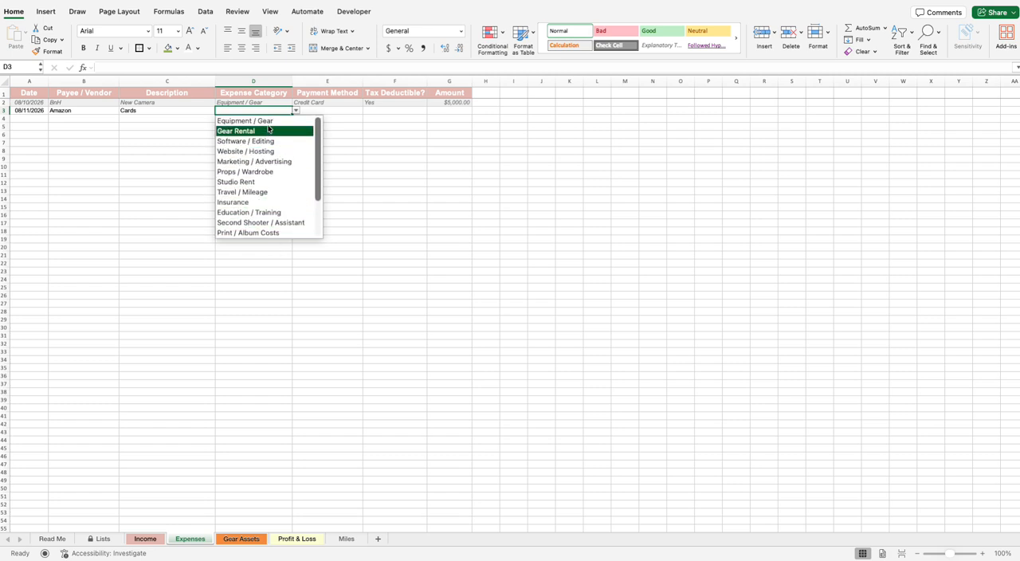
pyautogui.click(267, 122)
pyautogui.click(339, 110)
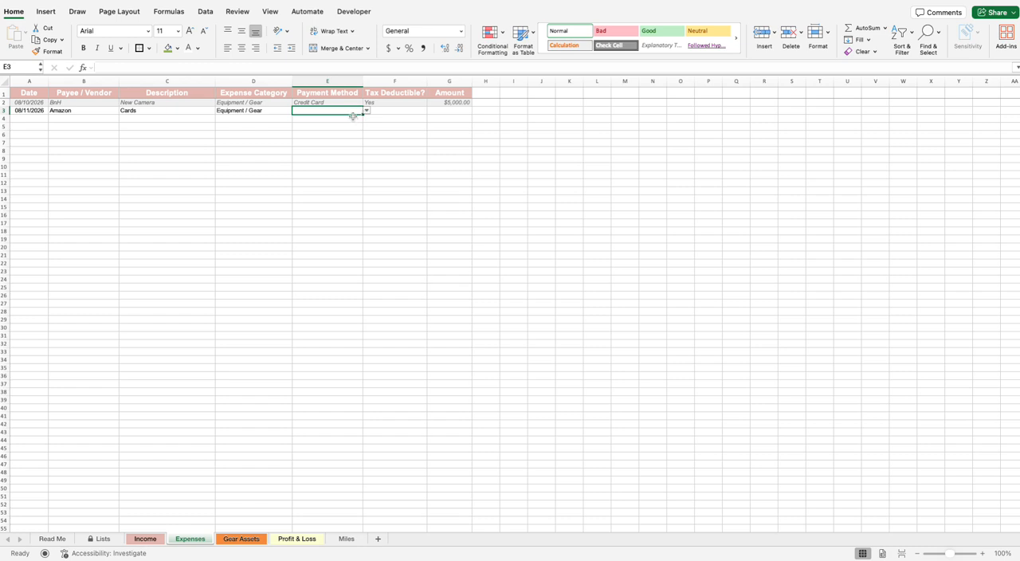
pyautogui.click(366, 111)
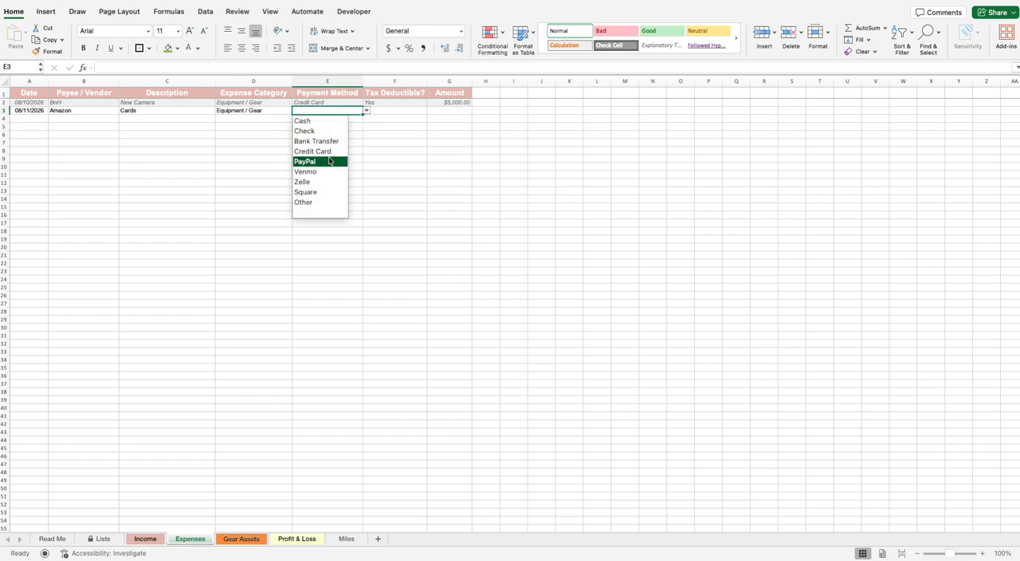
pyautogui.click(318, 156)
# Step: Mark the Cards expense as tax deductible with Yes and enter an amount of 200
pyautogui.click(411, 112)
pyautogui.click(431, 111)
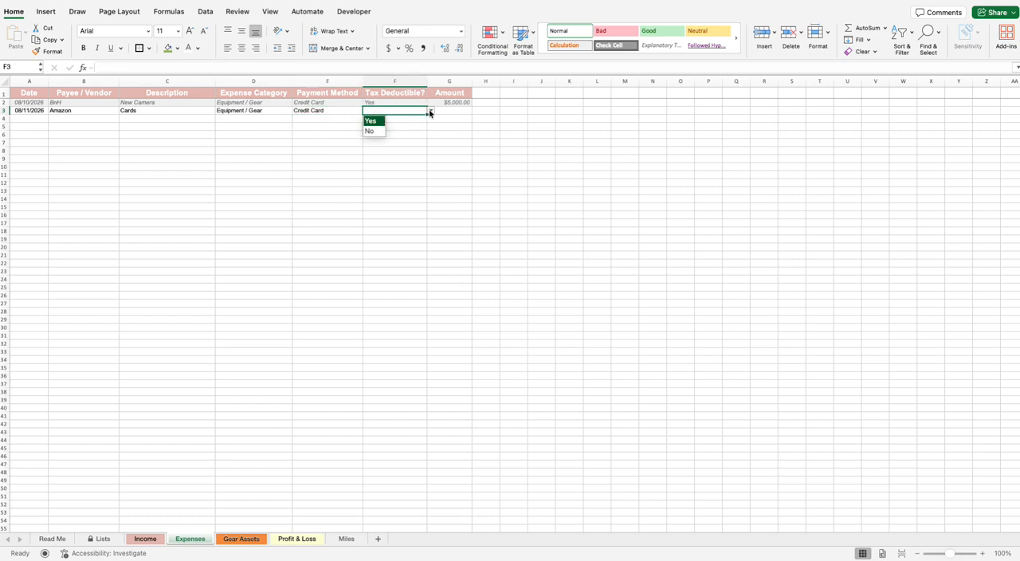
pyautogui.click(371, 121)
pyautogui.click(471, 111)
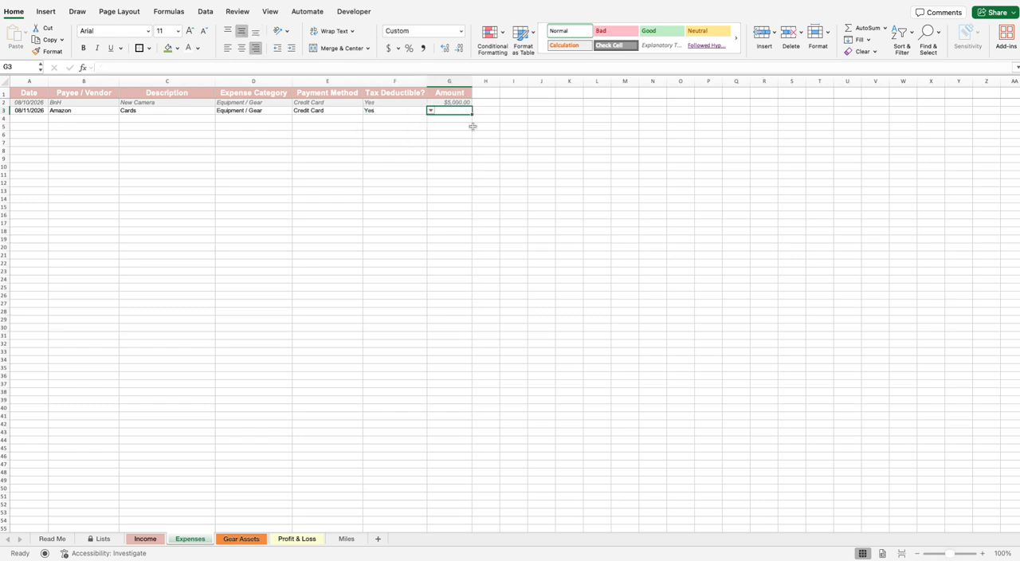
pyautogui.write('200')
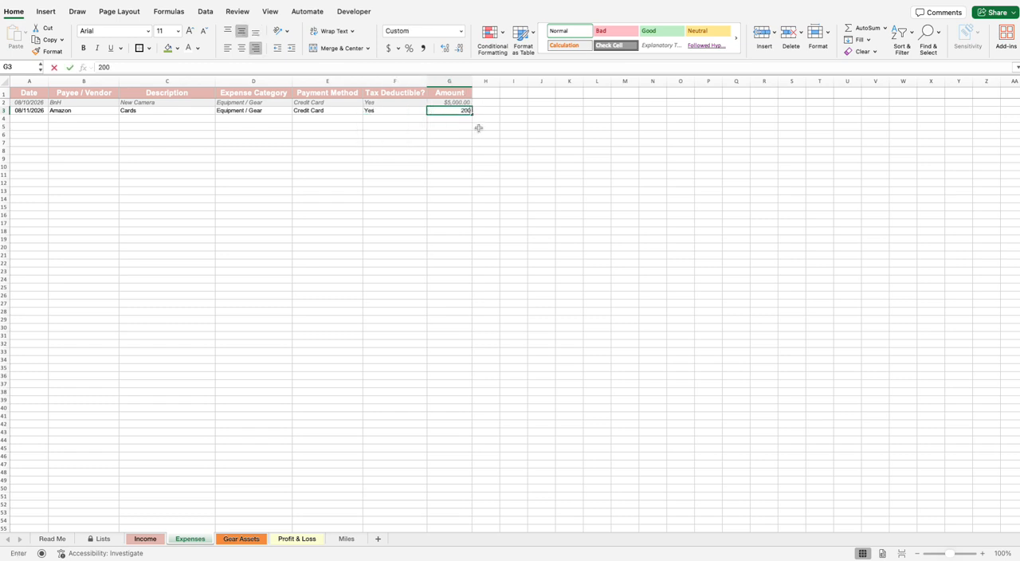
pyautogui.click(478, 129)
# Step: Look over the Gear Assets sheet and inspect the Equipment / Gear expense total on the Profit & Loss sheet
pyautogui.click(244, 541)
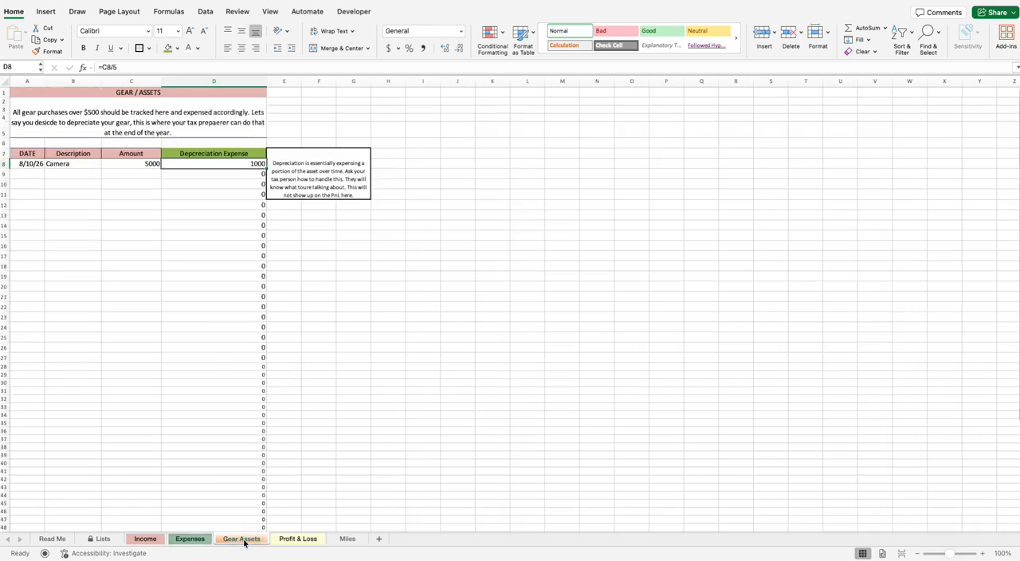
pyautogui.click(295, 541)
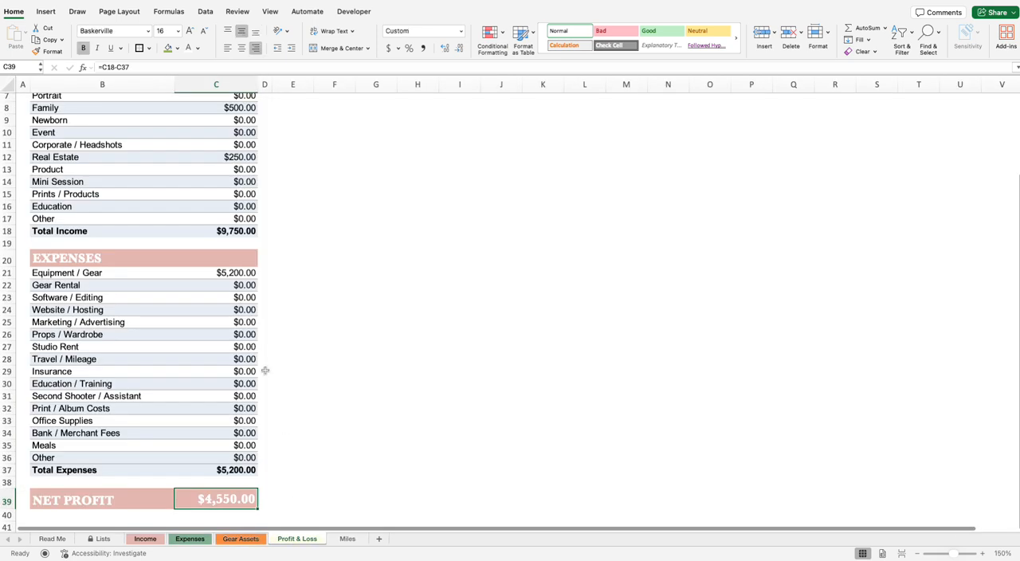
pyautogui.click(226, 274)
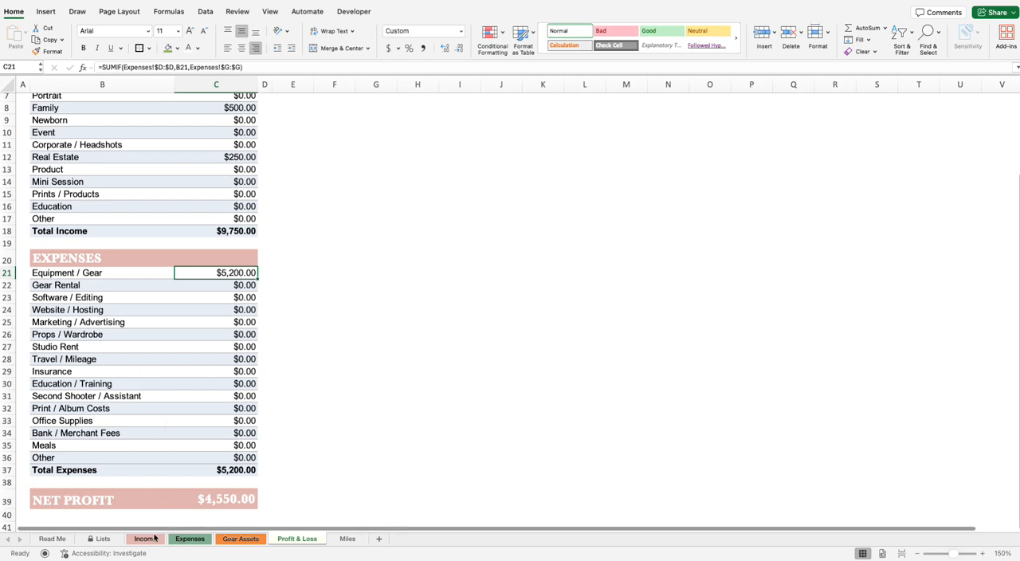
# Step: Add a third expense on the Expenses sheet dated 11/01/2026 with payee Marriott-Cancun
pyautogui.click(191, 539)
pyautogui.click(43, 121)
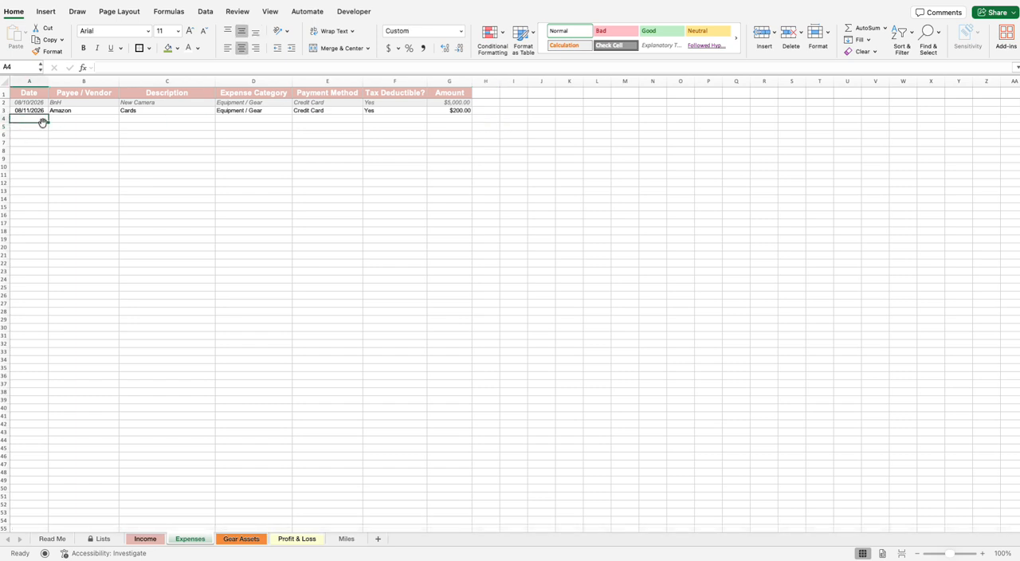
pyautogui.write('1/01/202')
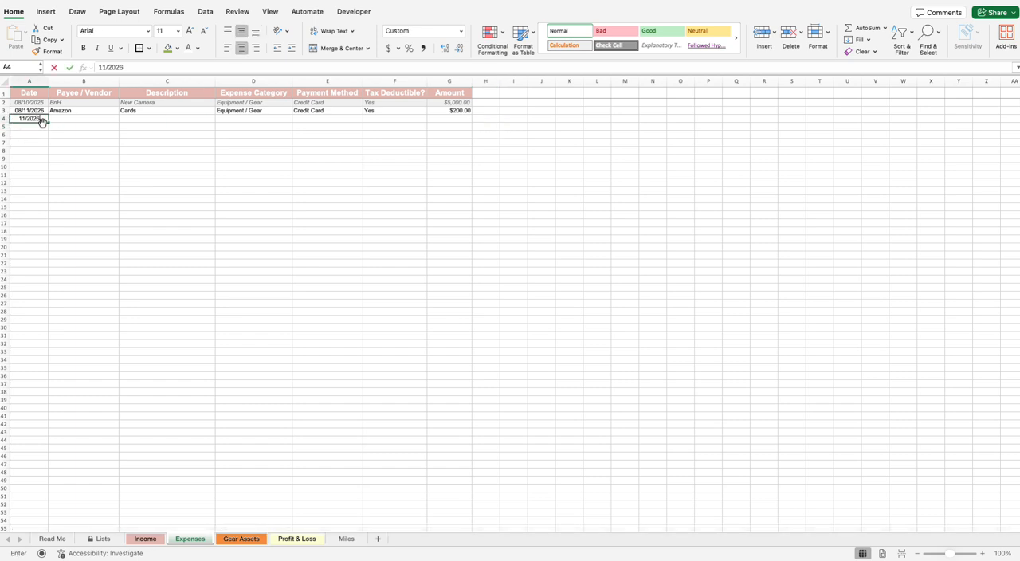
pyautogui.write('6')
pyautogui.click(97, 119)
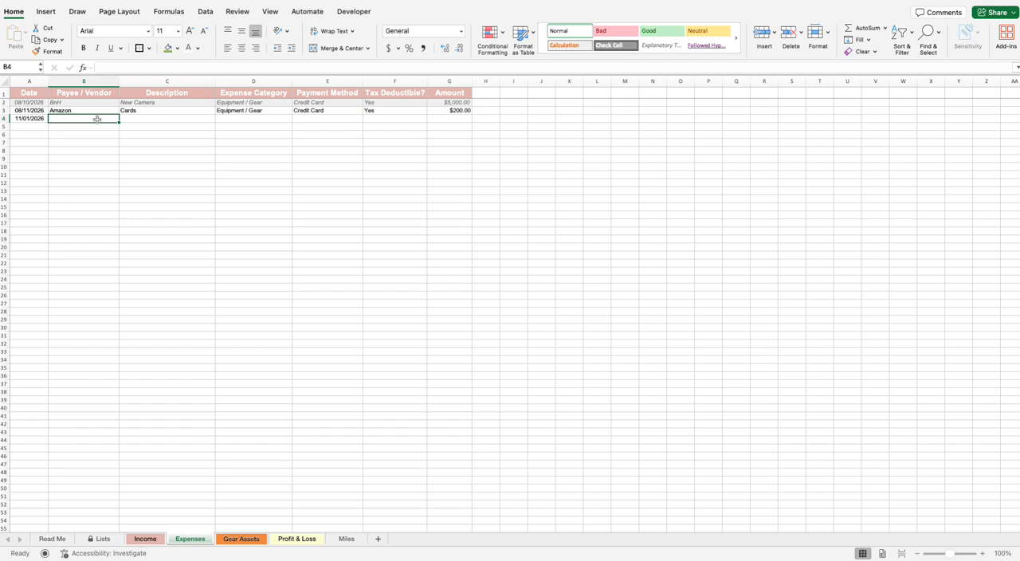
pyautogui.write('Marriott')
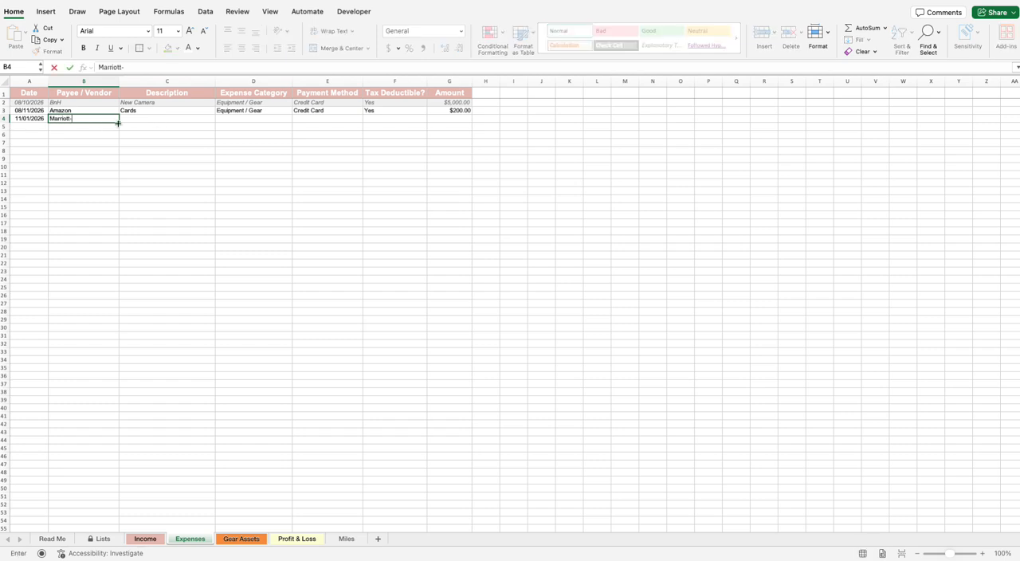
pyautogui.write('-Cancon')
pyautogui.click(142, 127)
pyautogui.doubleClick(92, 118)
pyautogui.write('=')
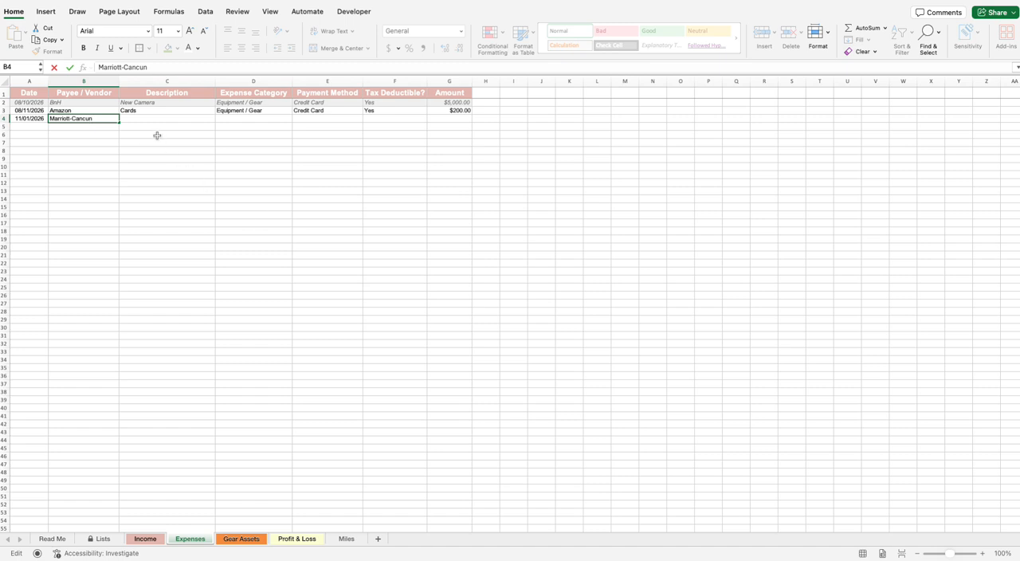
pyautogui.click(139, 116)
# Step: Describe the Marriott-Cancun expense as Hotel and set its category to Travel / Mileage
pyautogui.doubleClick(211, 118)
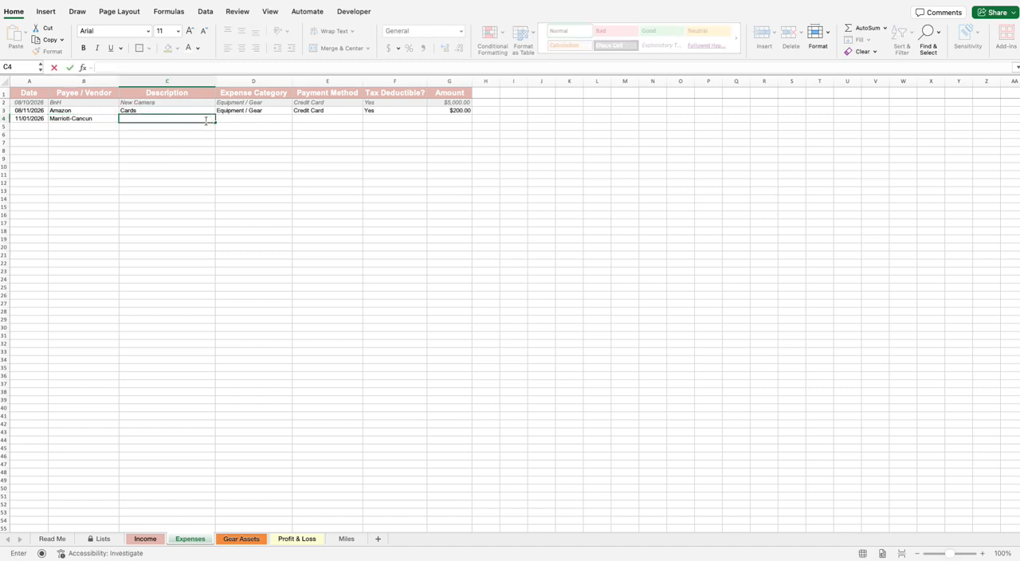
pyautogui.write('Hotel')
pyautogui.click(283, 120)
pyautogui.click(296, 119)
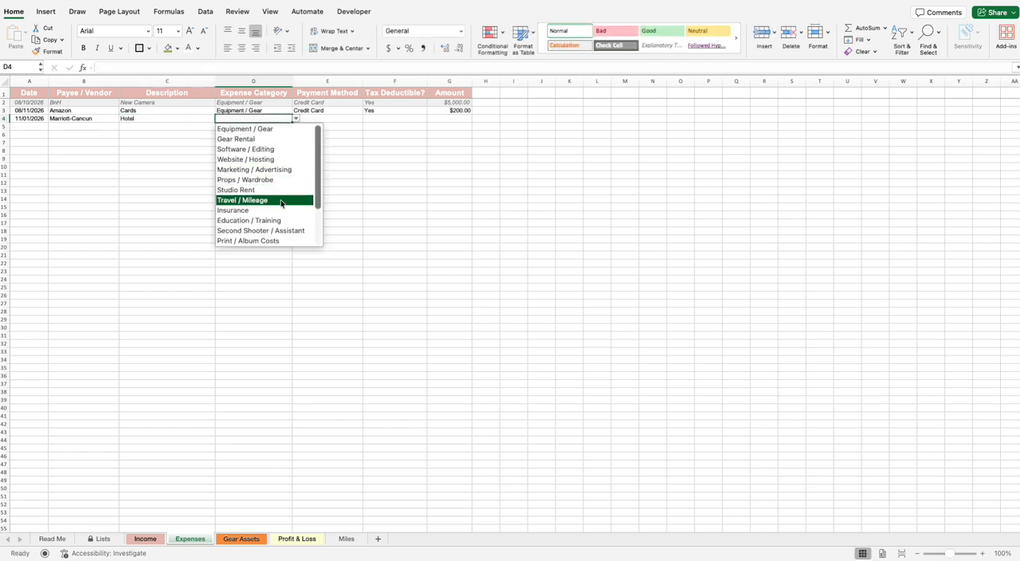
pyautogui.click(255, 200)
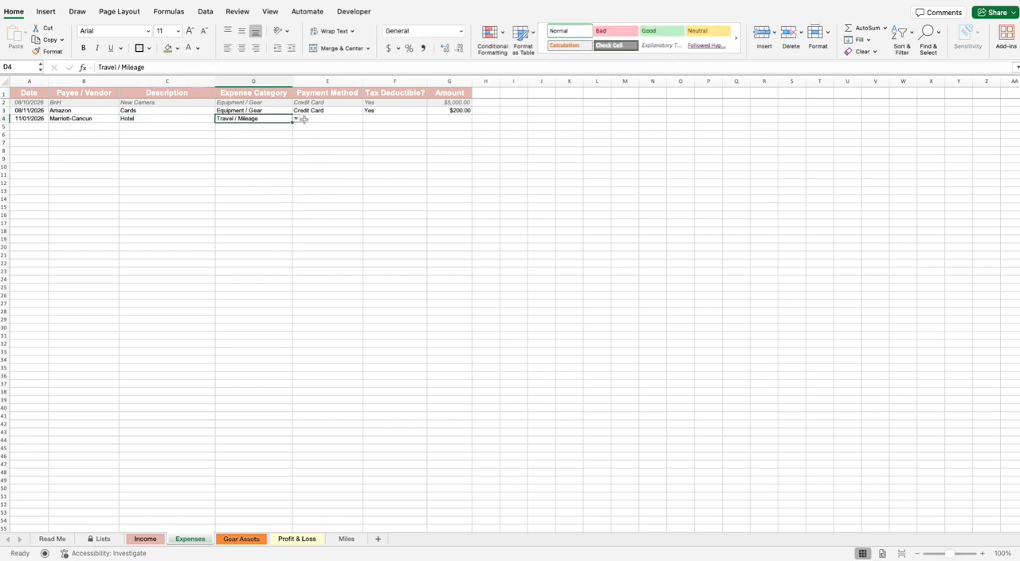
# Step: Set the Hotel expense's payment method to Credit Card and mark it tax deductible with Yes
pyautogui.click(314, 119)
pyautogui.click(367, 118)
pyautogui.click(326, 159)
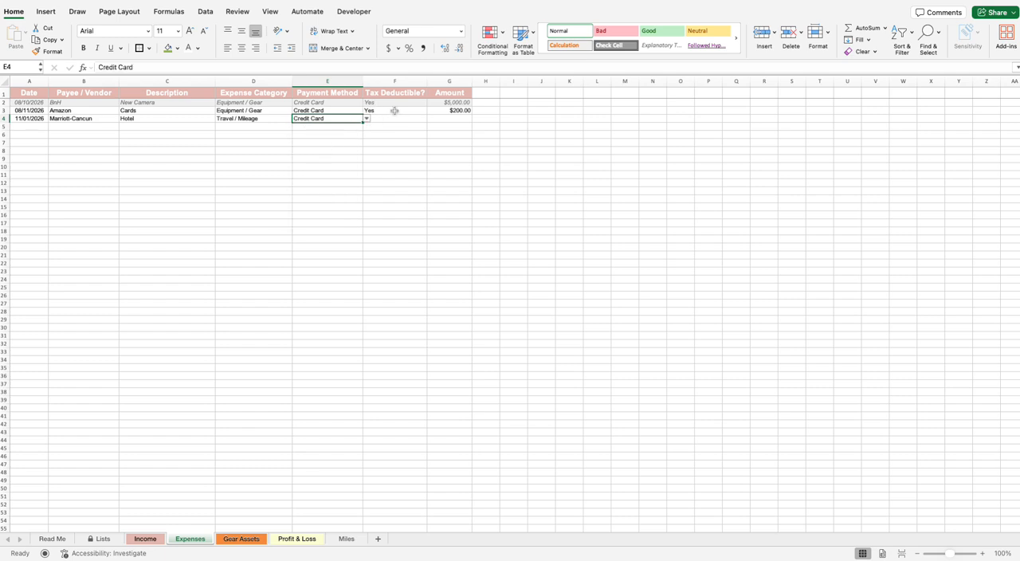
pyautogui.click(403, 118)
pyautogui.click(430, 119)
pyautogui.click(372, 129)
# Step: Enter an amount of 500 for the Hotel expense
pyautogui.click(453, 128)
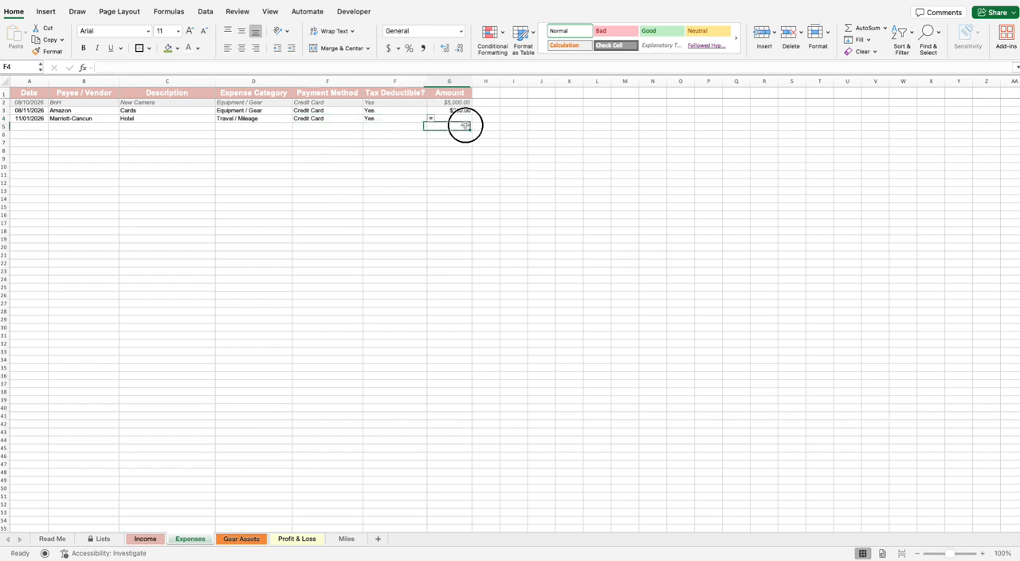
pyautogui.click(450, 119)
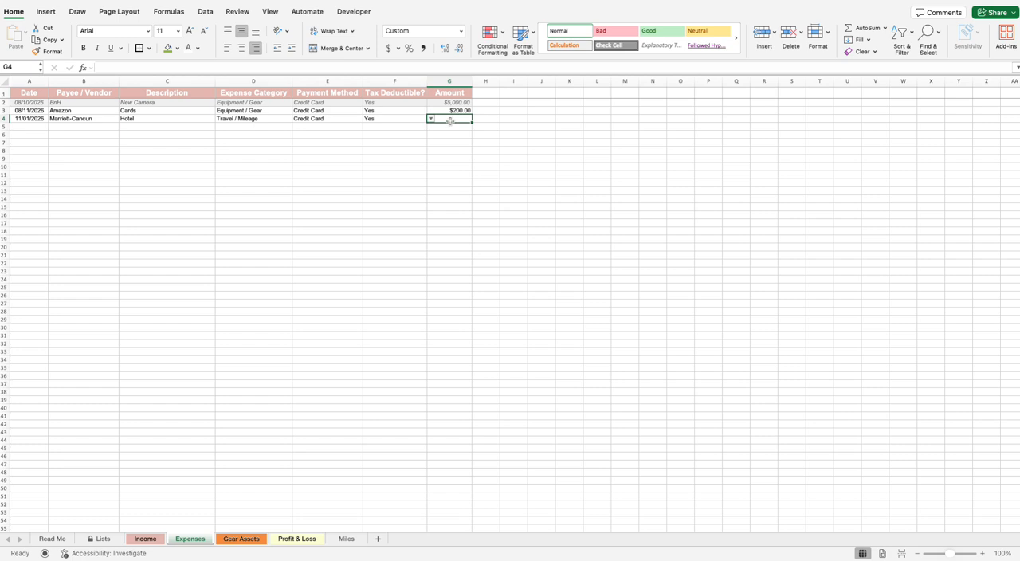
pyautogui.write('500')
pyautogui.click(447, 157)
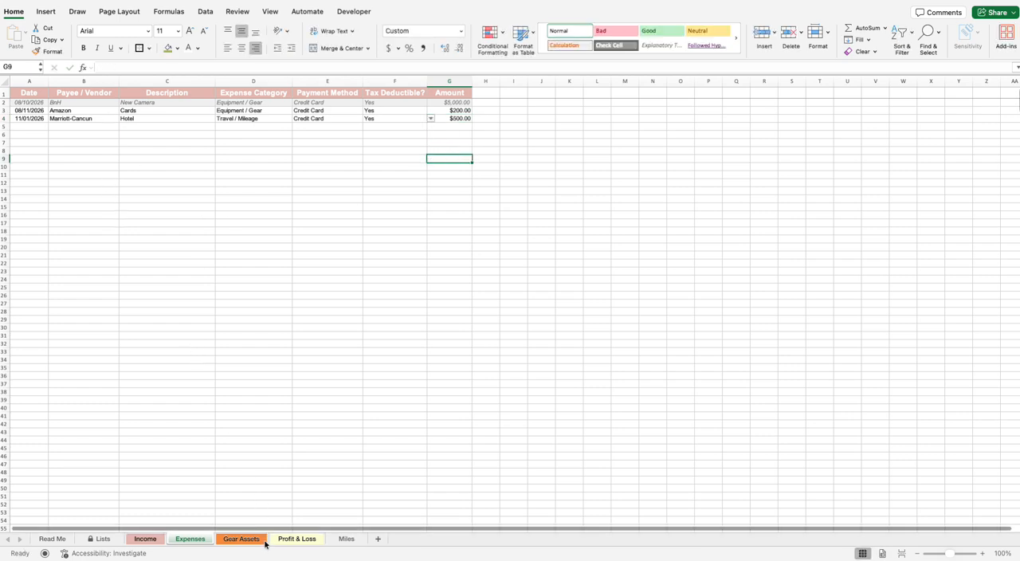
# Step: Inspect the Travel / Mileage expense total on the Profit & Loss sheet
pyautogui.click(291, 539)
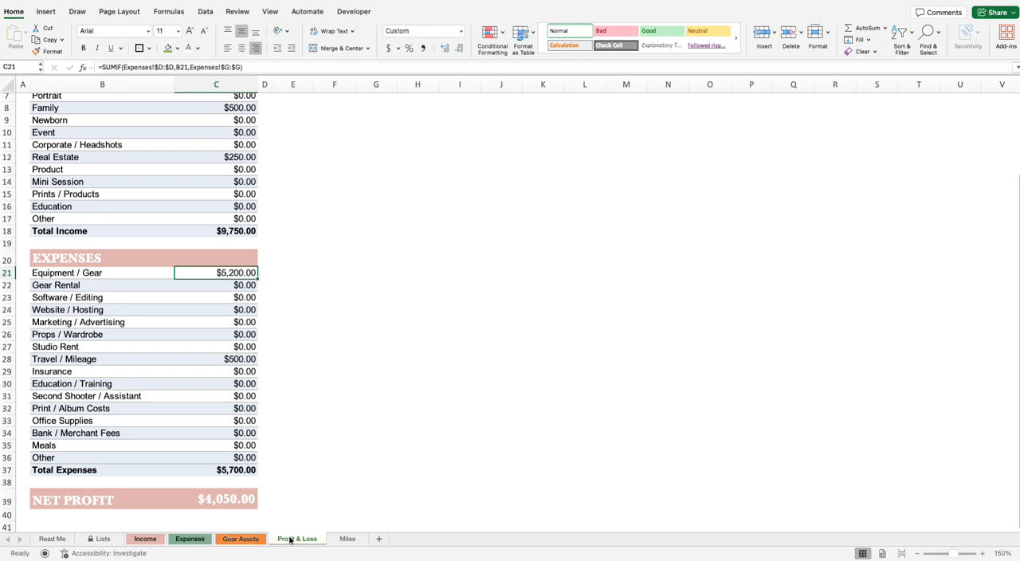
pyautogui.click(240, 372)
pyautogui.click(201, 360)
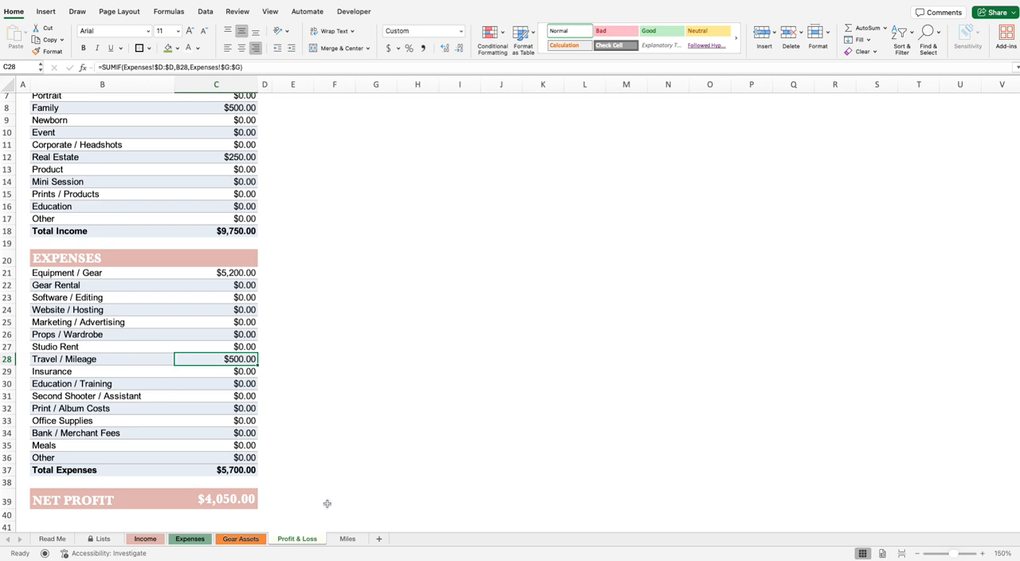
# Step: Open the Miles sheet and inspect the formula behind Total Miles This Year
pyautogui.click(349, 540)
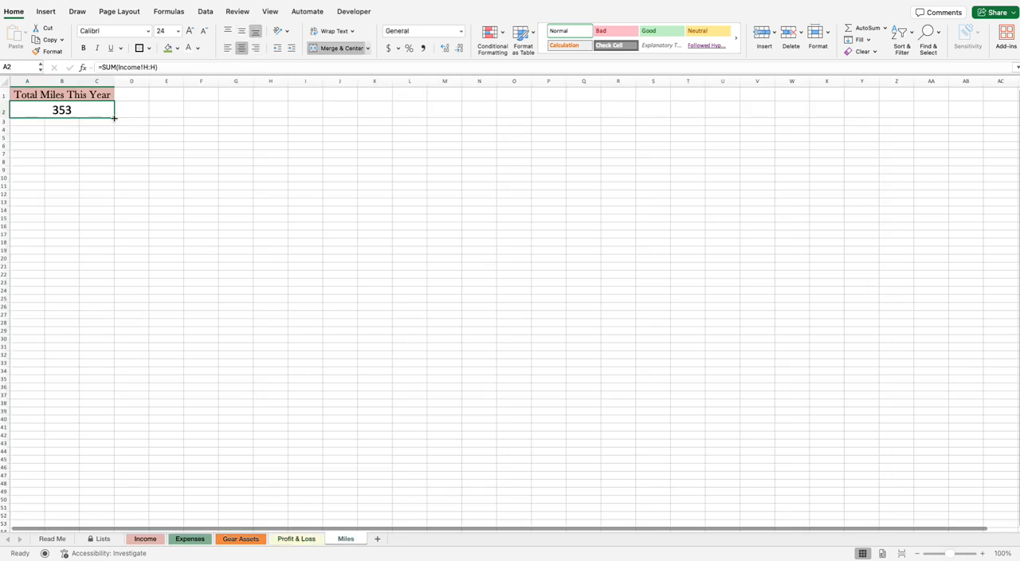
pyautogui.click(102, 120)
pyautogui.click(80, 114)
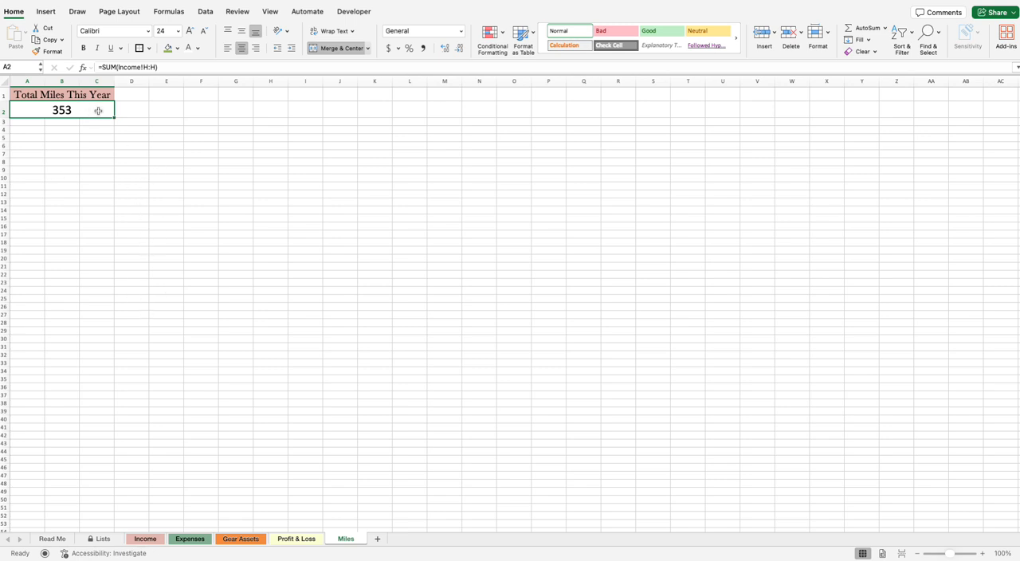
pyautogui.moveTo(61, 97); pyautogui.dragTo(80, 122)
pyautogui.click(236, 116)
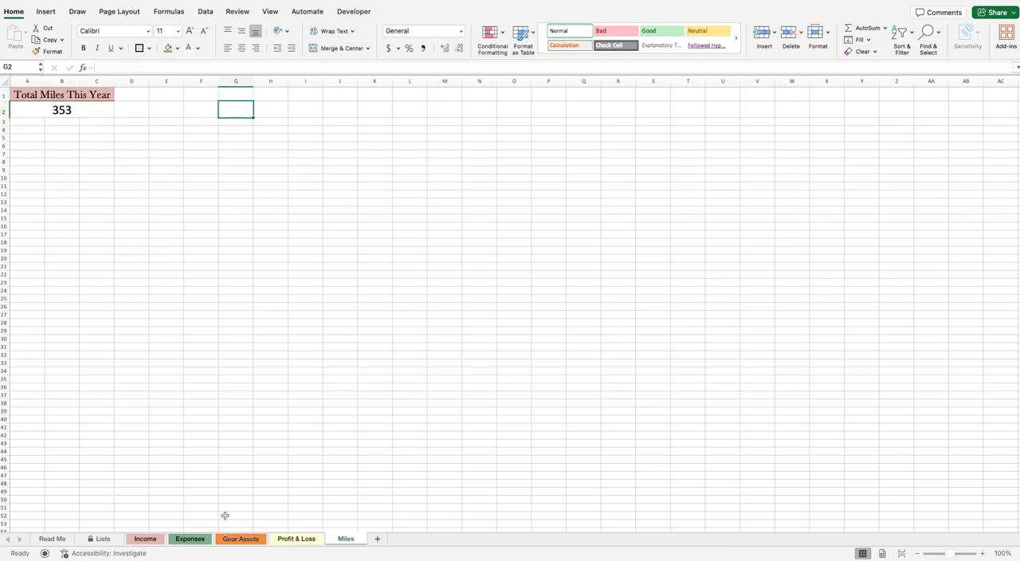
# Step: Compare the mileage entries in the Income sheet's Miles column with the yearly total on the Miles sheet
pyautogui.click(140, 538)
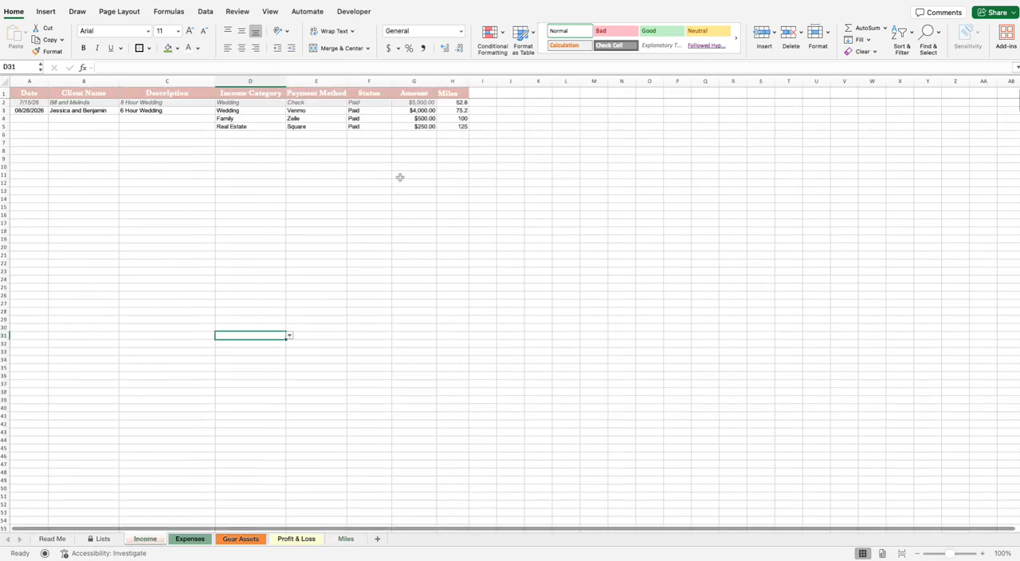
pyautogui.click(456, 125)
pyautogui.moveTo(458, 103); pyautogui.dragTo(455, 126)
pyautogui.click(346, 539)
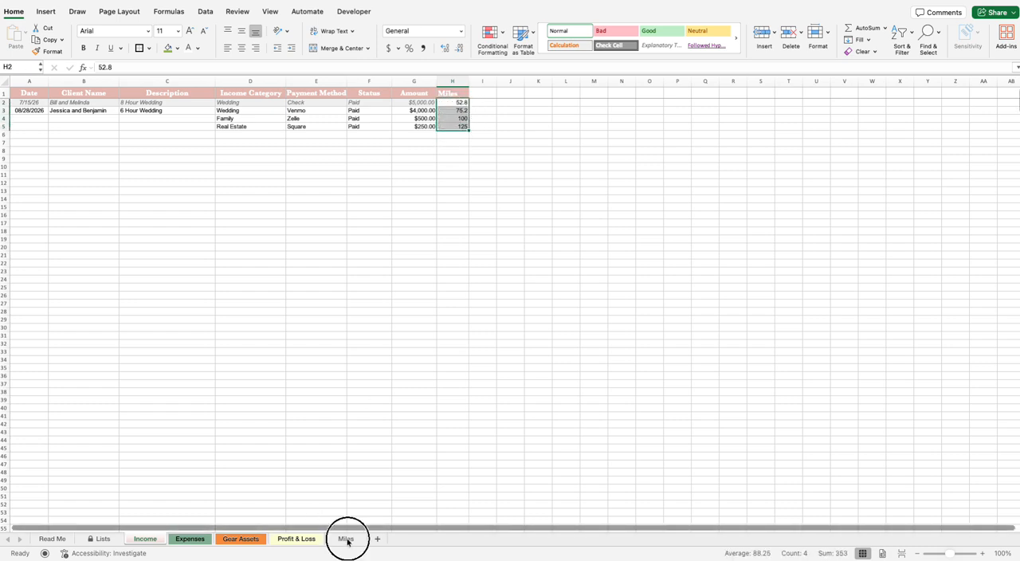
pyautogui.click(72, 110)
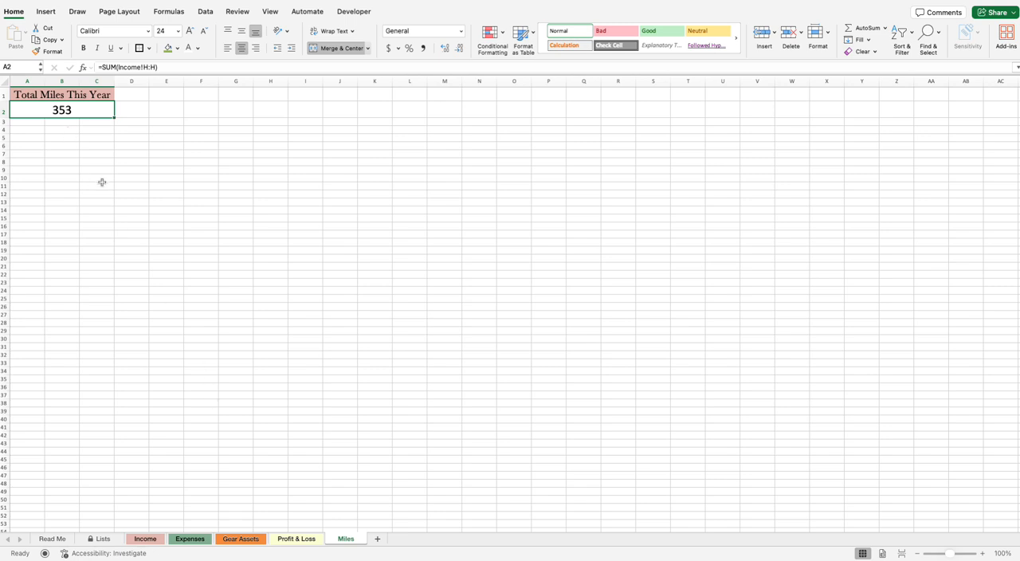
pyautogui.moveTo(27, 102); pyautogui.dragTo(66, 109)
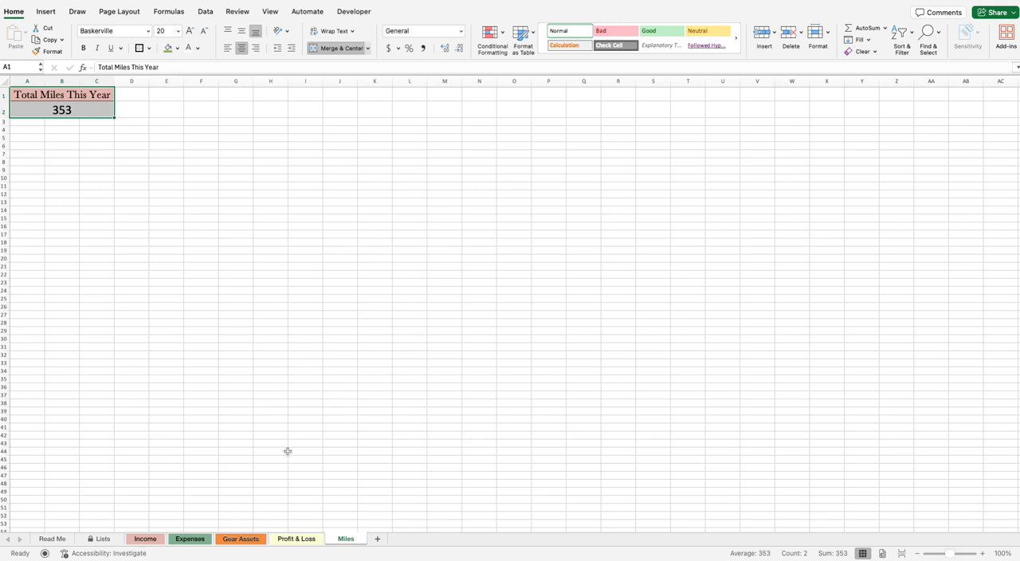
pyautogui.click(80, 156)
pyautogui.moveTo(46, 105); pyautogui.dragTo(91, 117)
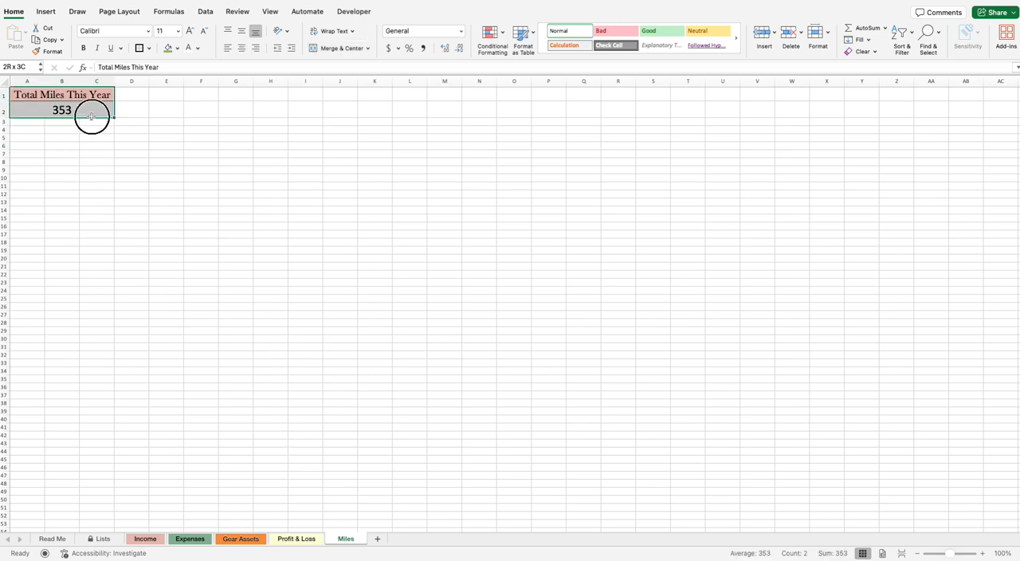
# Step: Calculate 30% of the net profit in cell E39 of the Profit & Loss sheet with the formula =C39*.3
pyautogui.click(291, 540)
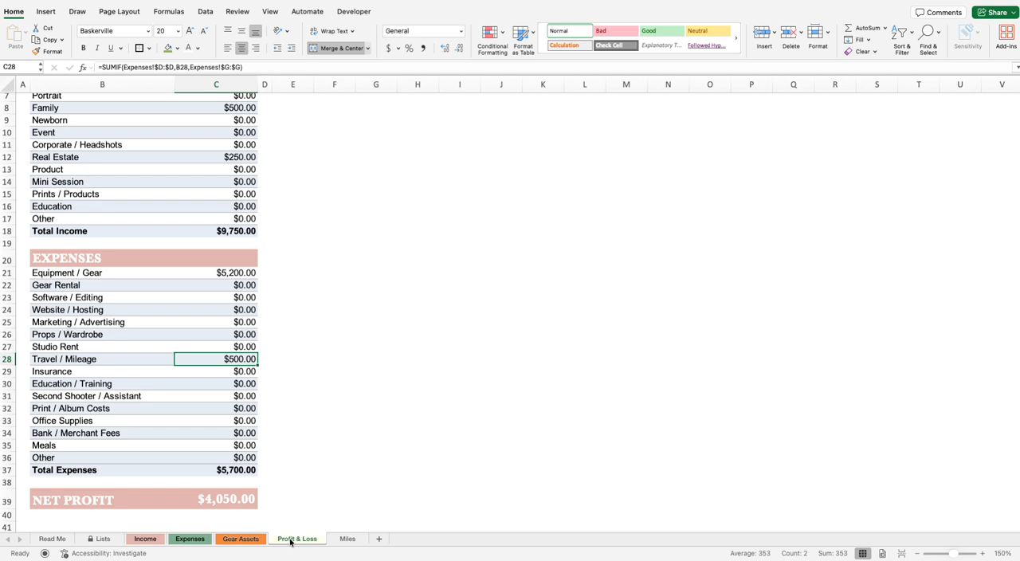
pyautogui.click(281, 507)
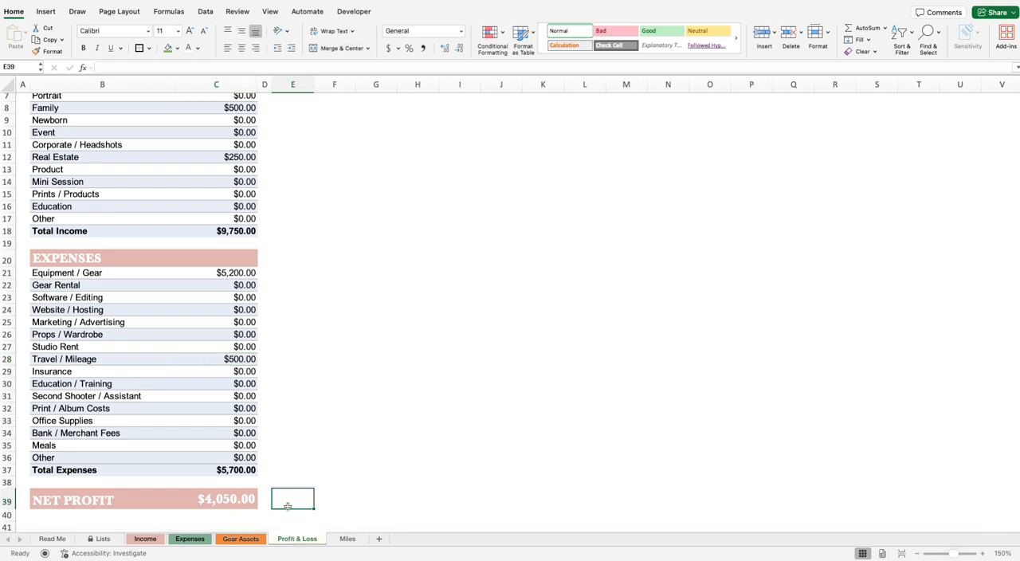
pyautogui.write('=')
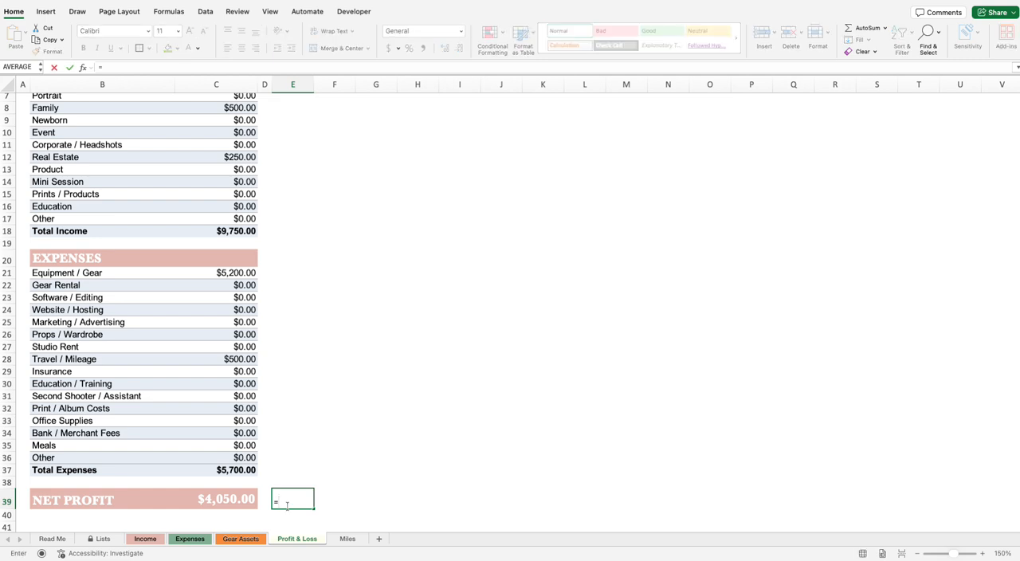
pyautogui.click(243, 500)
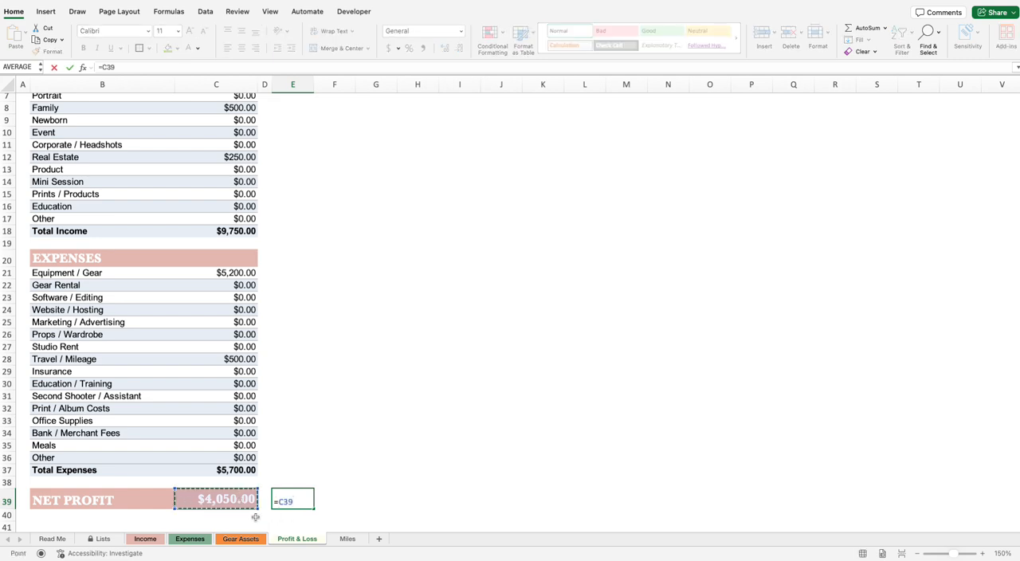
pyautogui.write('*.3')
pyautogui.press('Return')
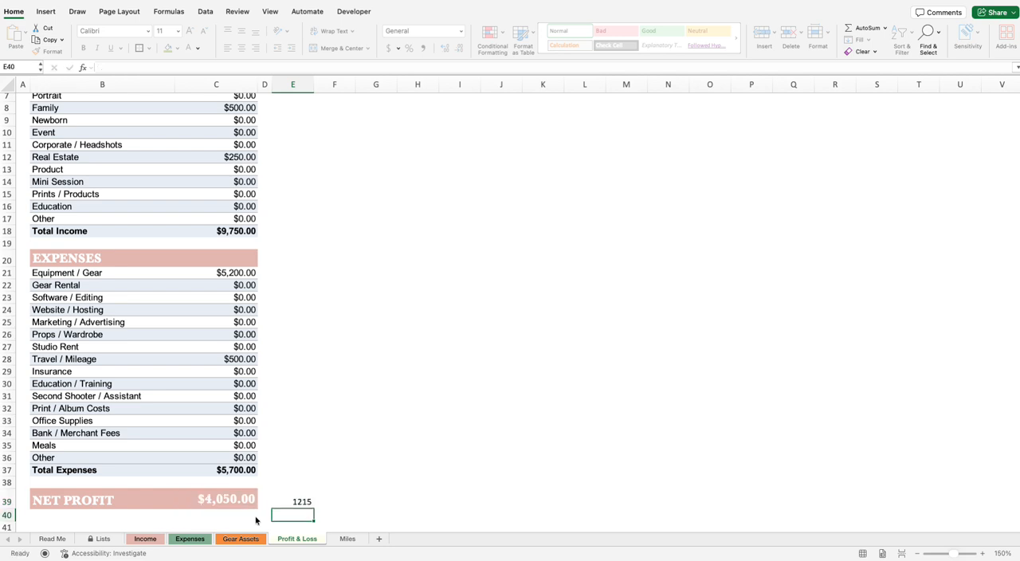
pyautogui.click(309, 502)
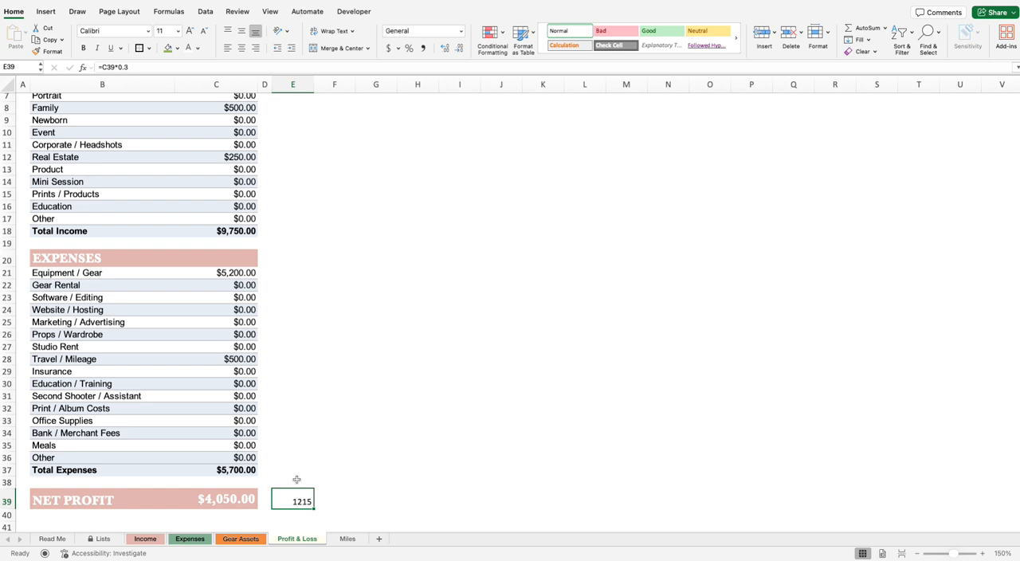
# Step: Clear the 30% calculation from cell E39 beside the net profit
pyautogui.scroll(-1, 296, 480)
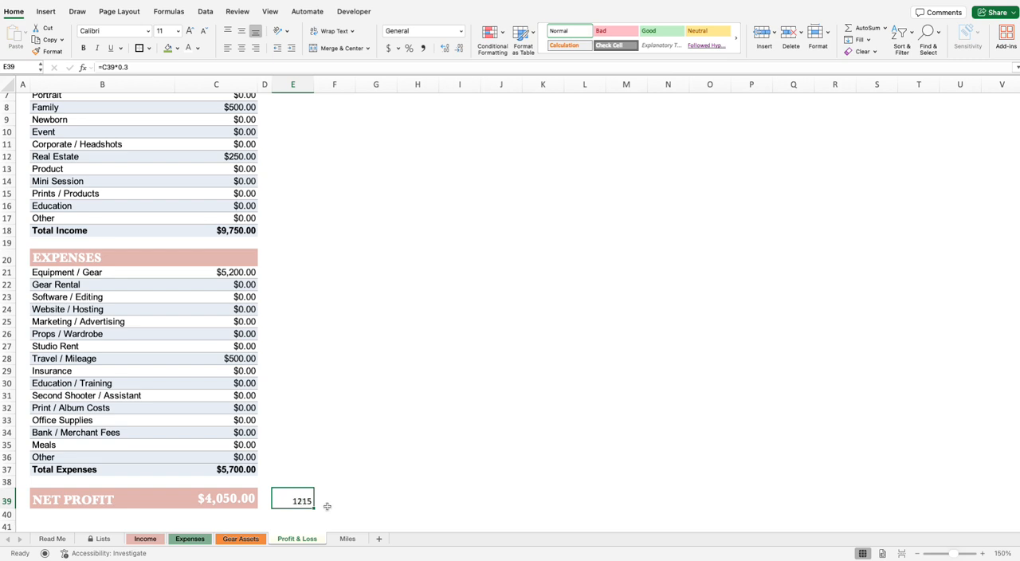
pyautogui.press('Delete')
pyautogui.click(329, 504)
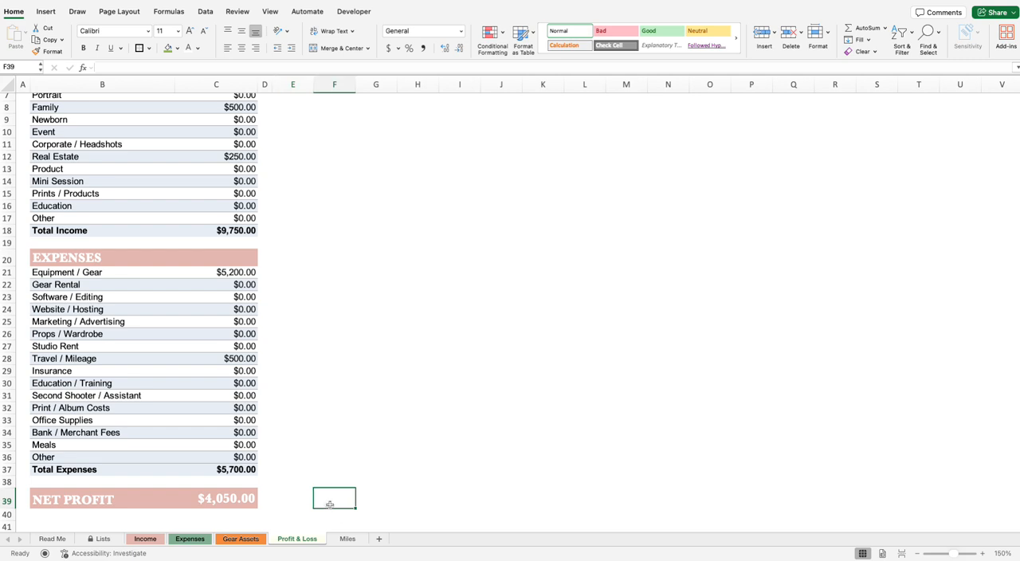